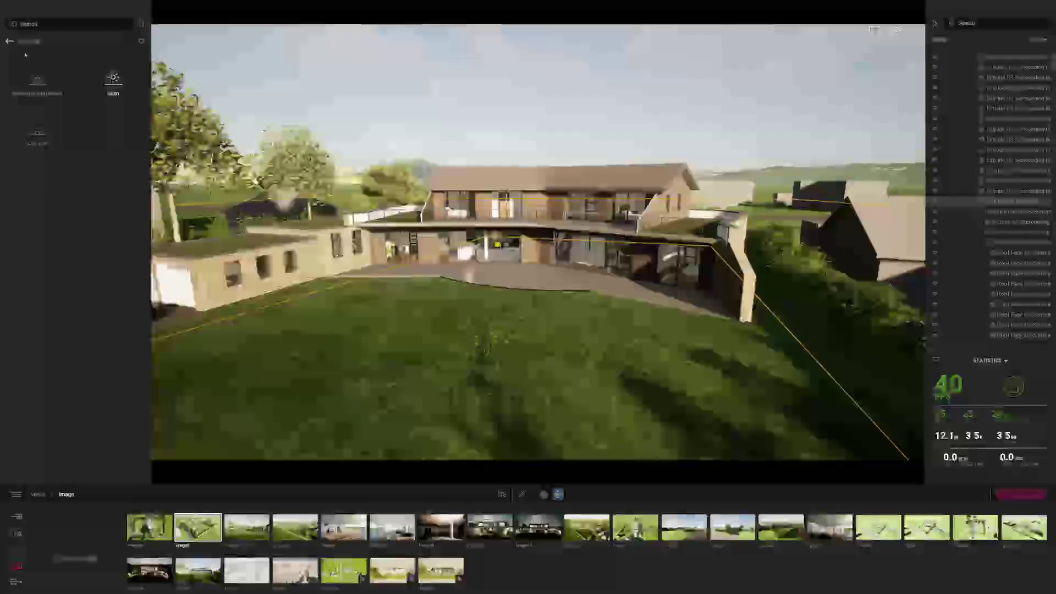
Browse the 3D Plant categories of the Quixel Megascans library
left_click(9, 42)
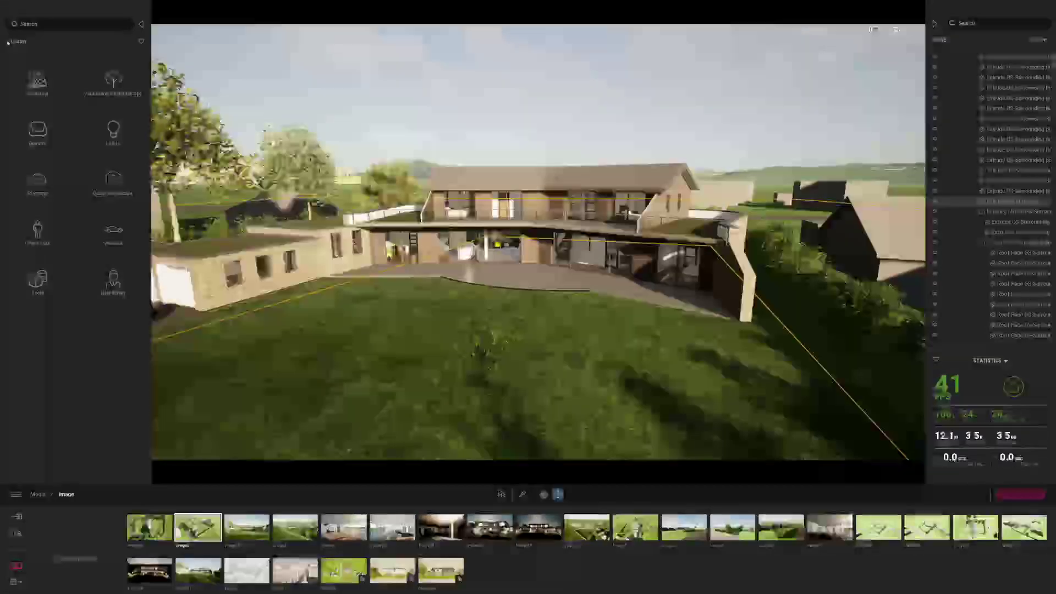
left_click(114, 184)
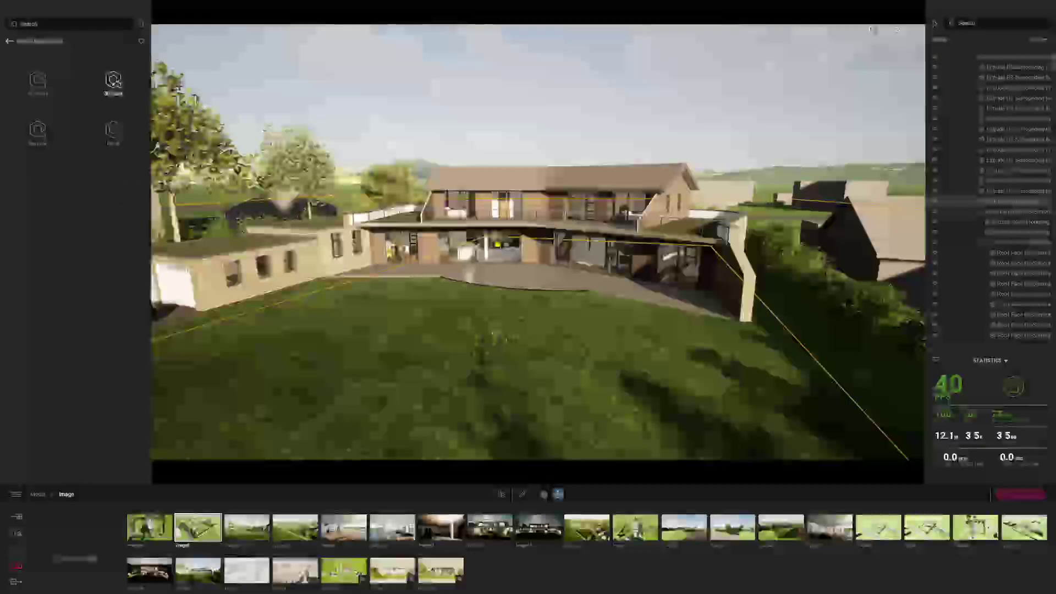
left_click(126, 85)
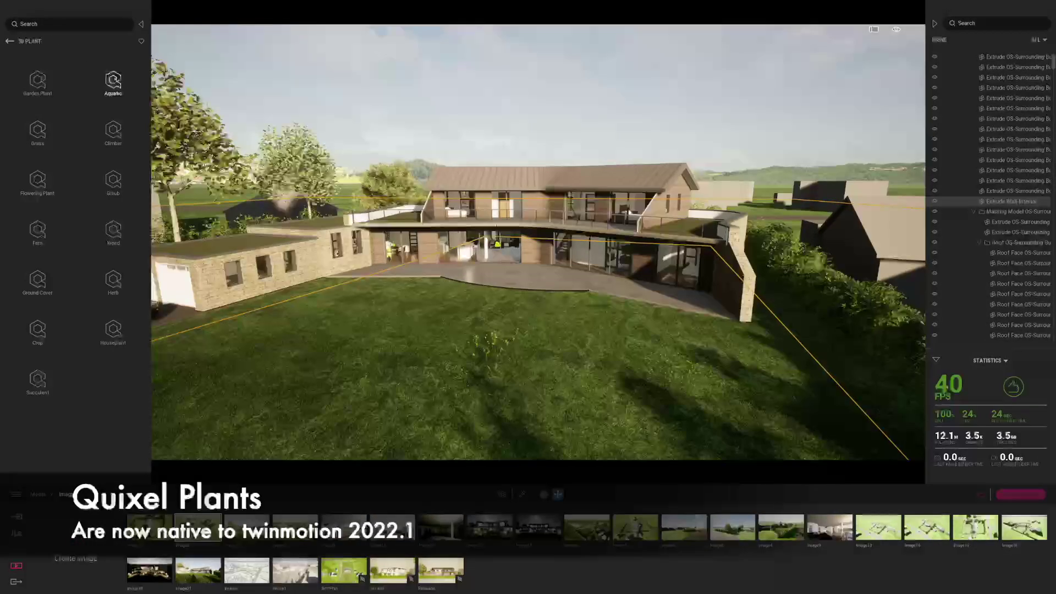
Browse the Trees and Bushes collections under Vegetation and Landscape, widening the library to show three assets per row
left_click(10, 41)
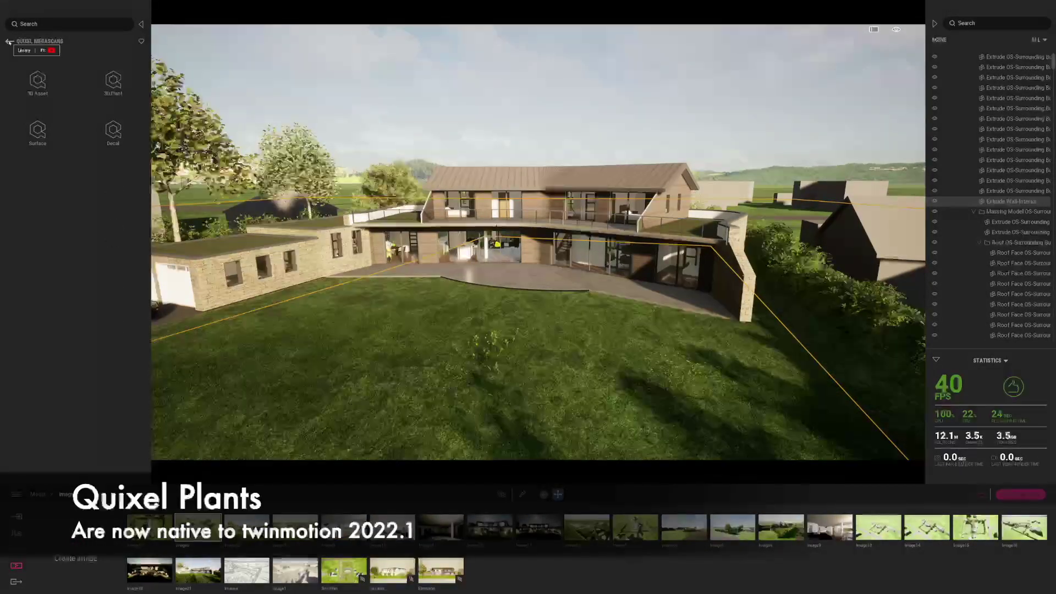
left_click(10, 41)
left_click(113, 83)
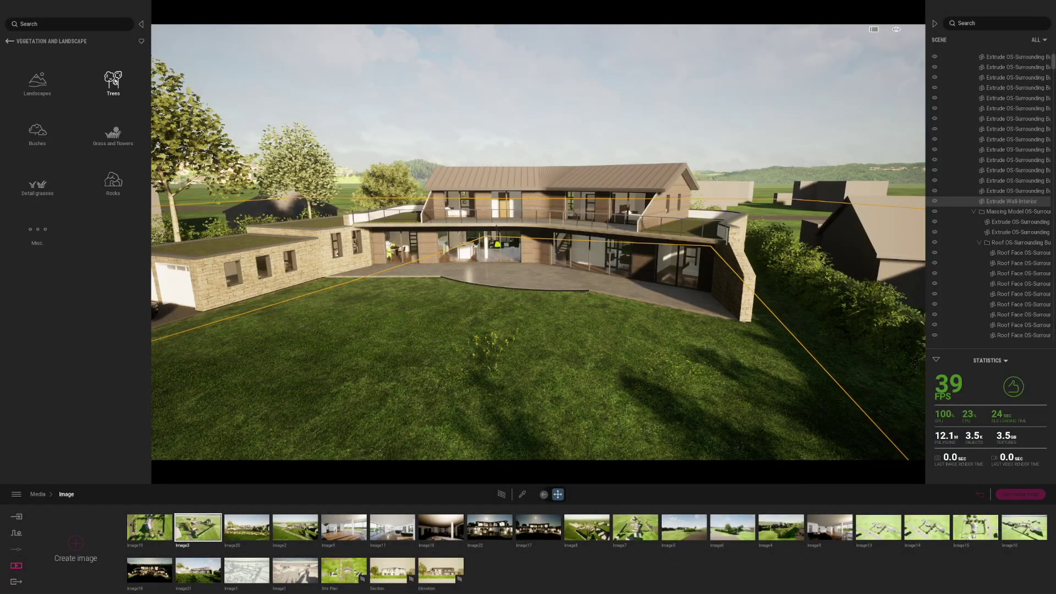
left_click(113, 81)
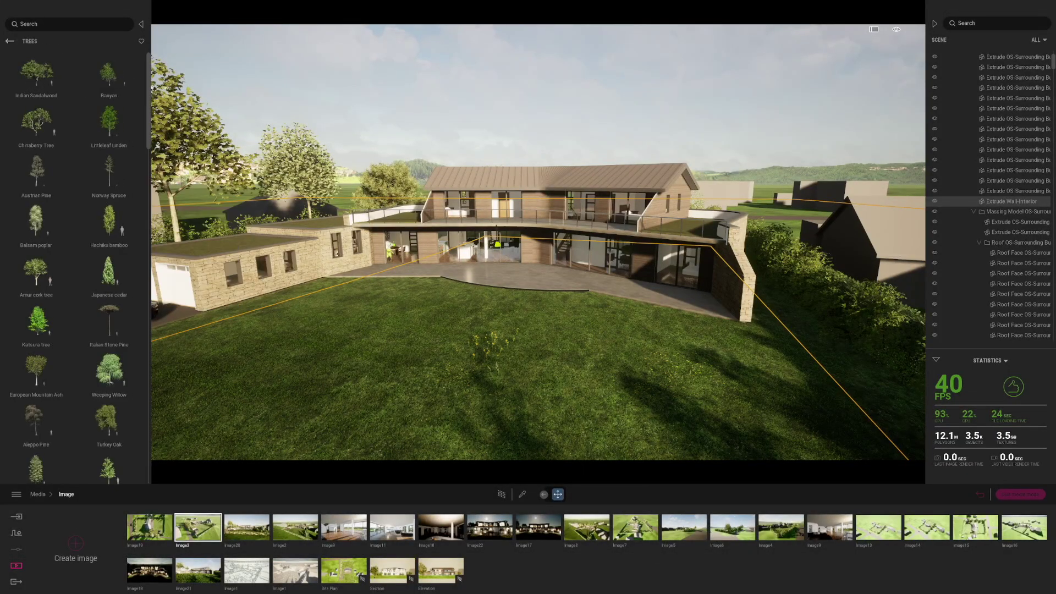
left_click_drag(151, 85, 227, 88)
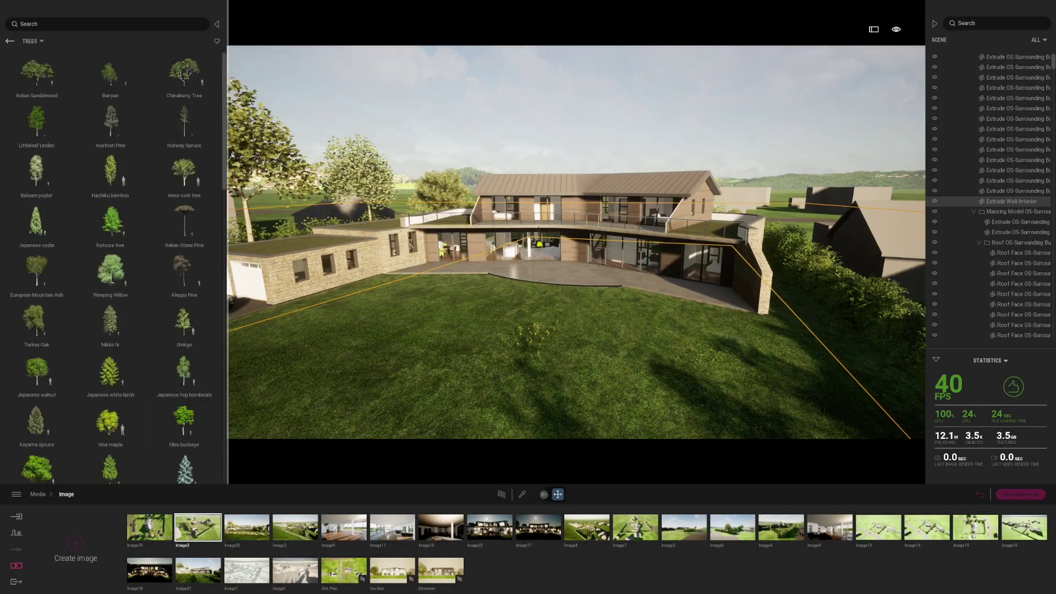
left_click(11, 42)
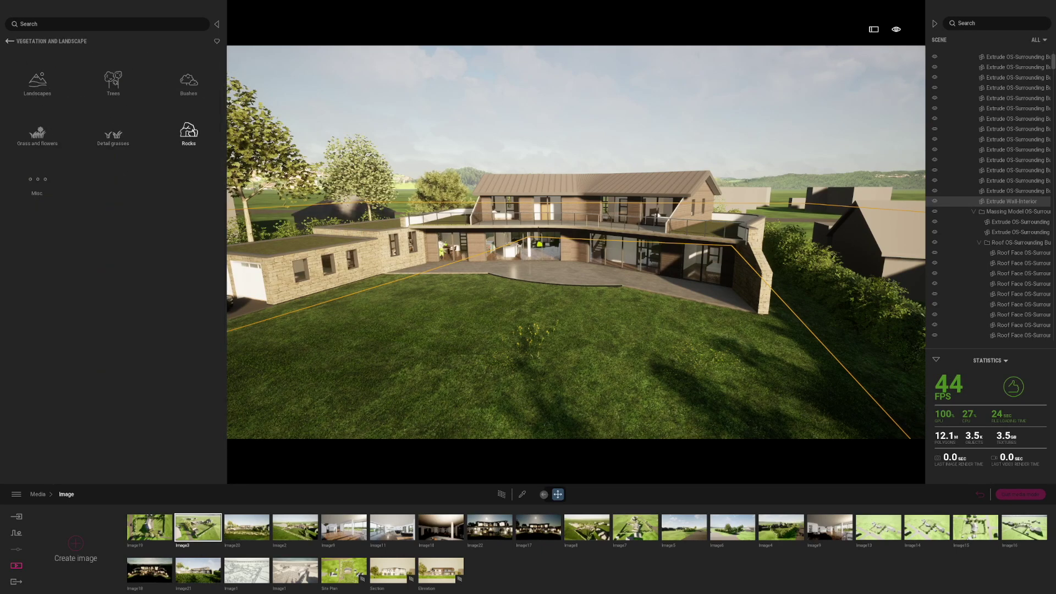
left_click(188, 81)
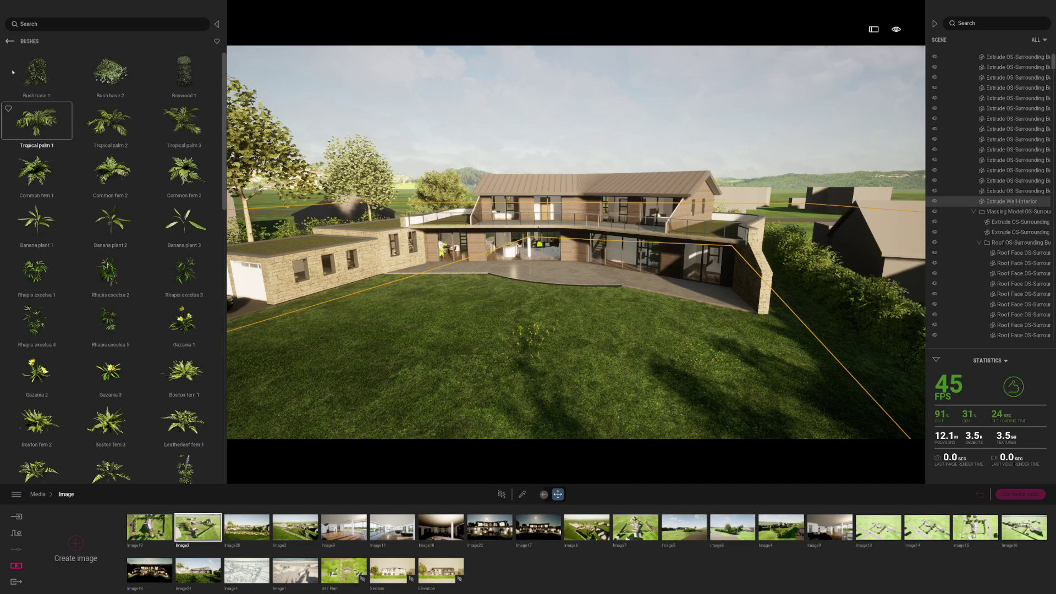
left_click(10, 41)
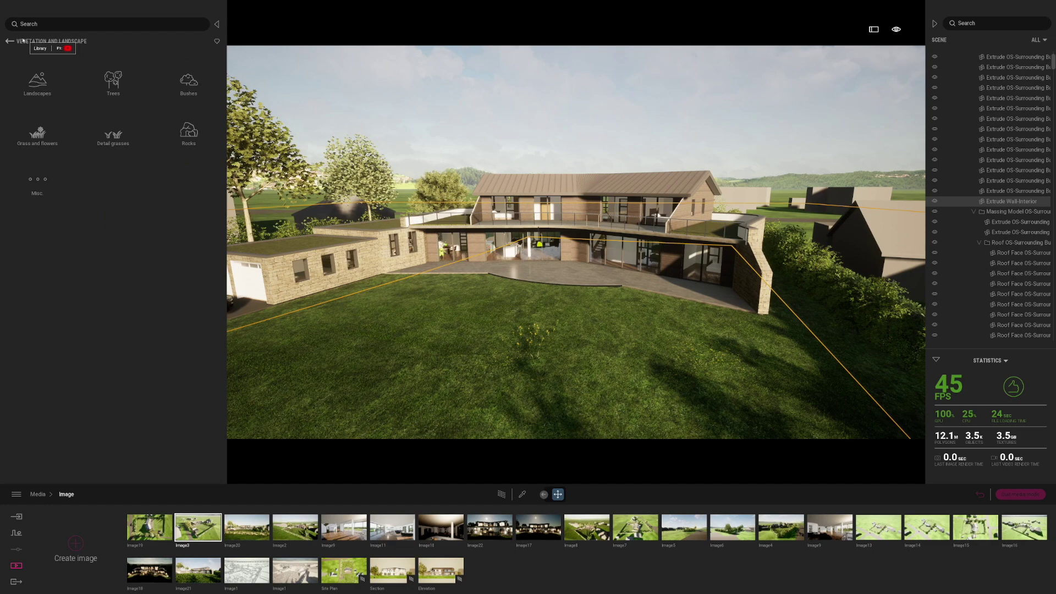
Open the Bush assets among the Quixel Megascans 3D garden plants
left_click(33, 42)
left_click(191, 132)
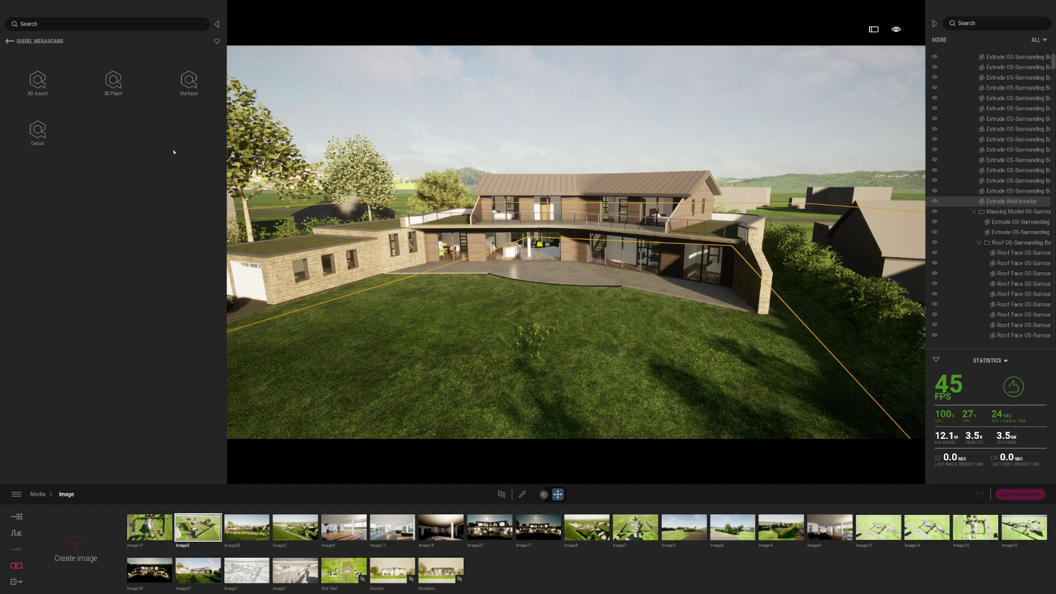
left_click(114, 84)
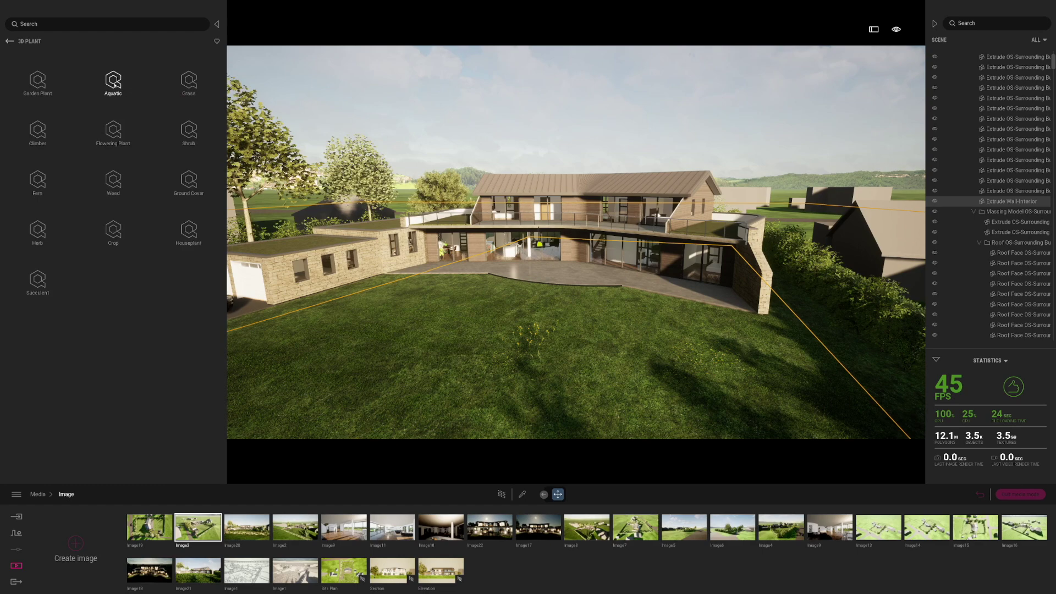
left_click(39, 81)
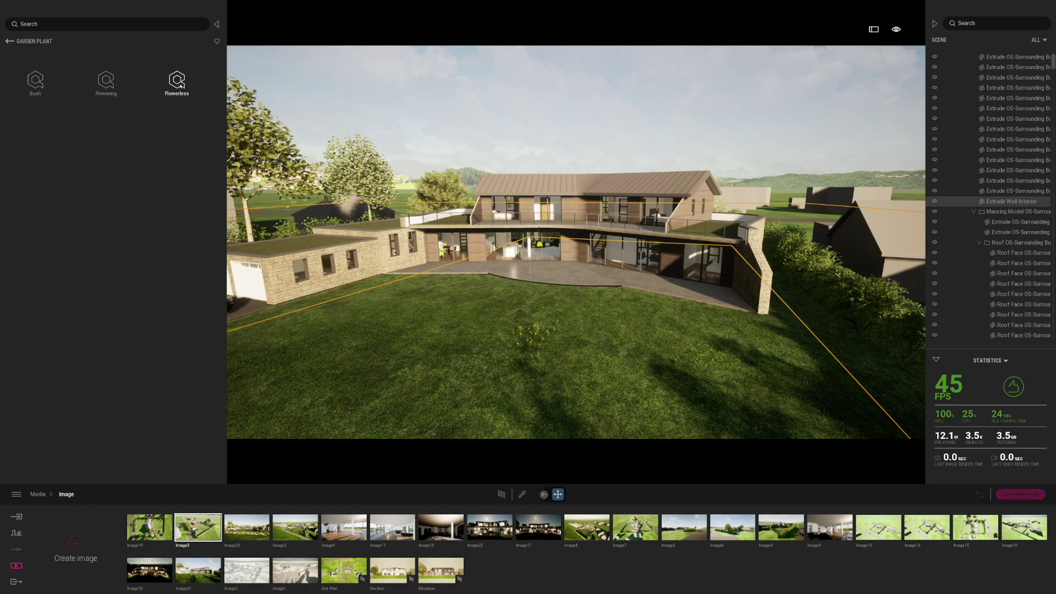
left_click(35, 81)
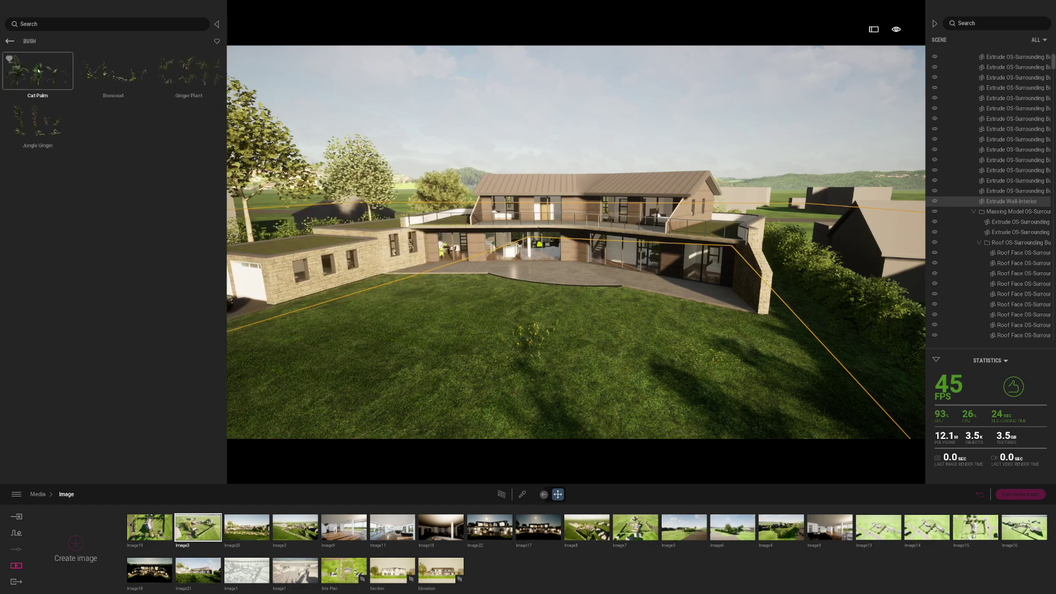
Place the Cat Palm group in front of the house, move it onto the paved terrace and rotate it
left_click(33, 71)
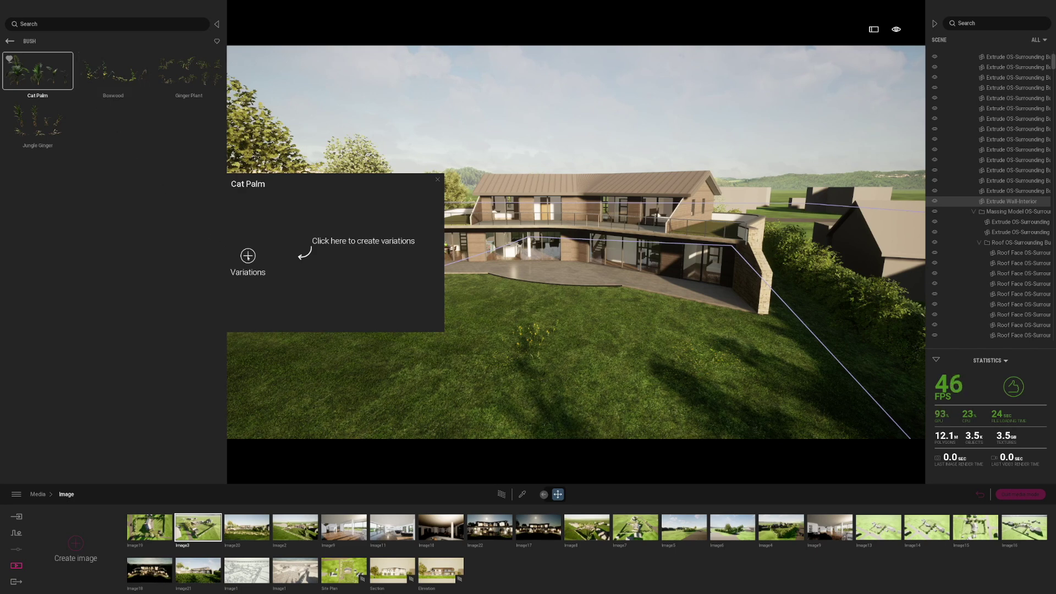
left_click_drag(50, 79, 668, 352)
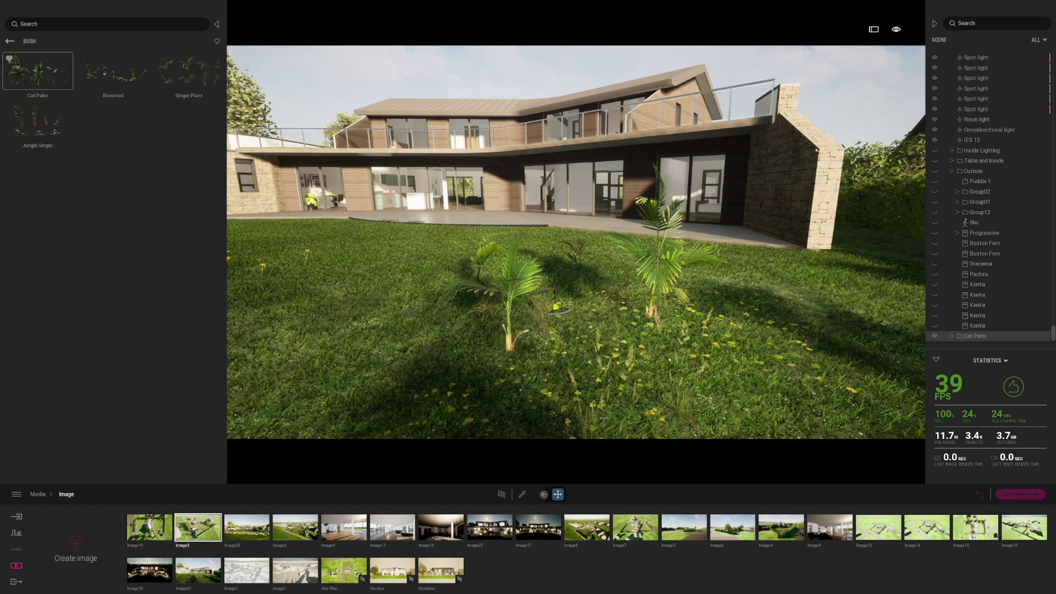
left_click_drag(557, 309, 622, 235)
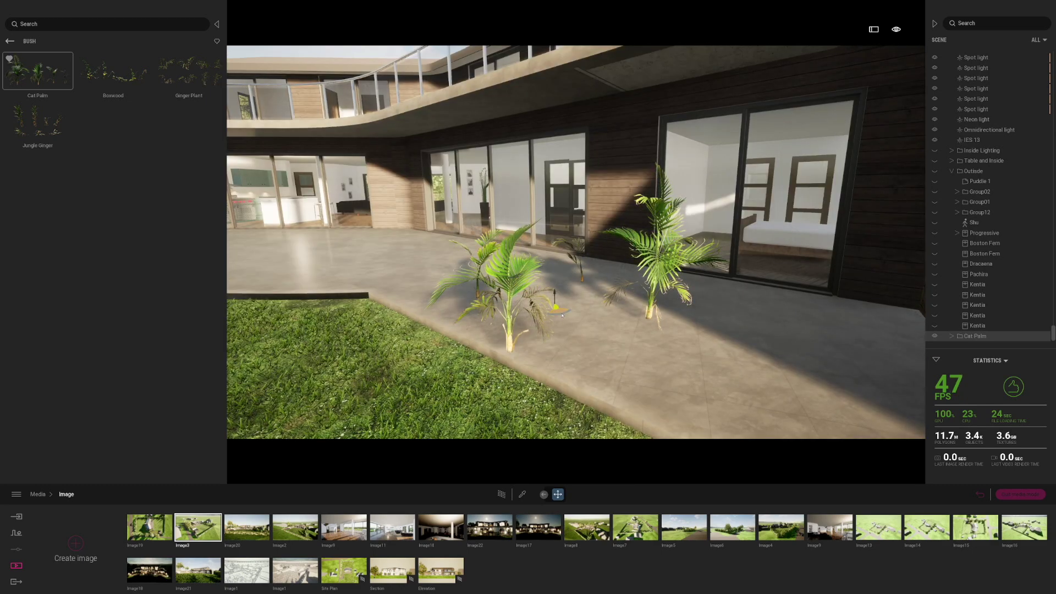
left_click_drag(562, 315, 549, 316)
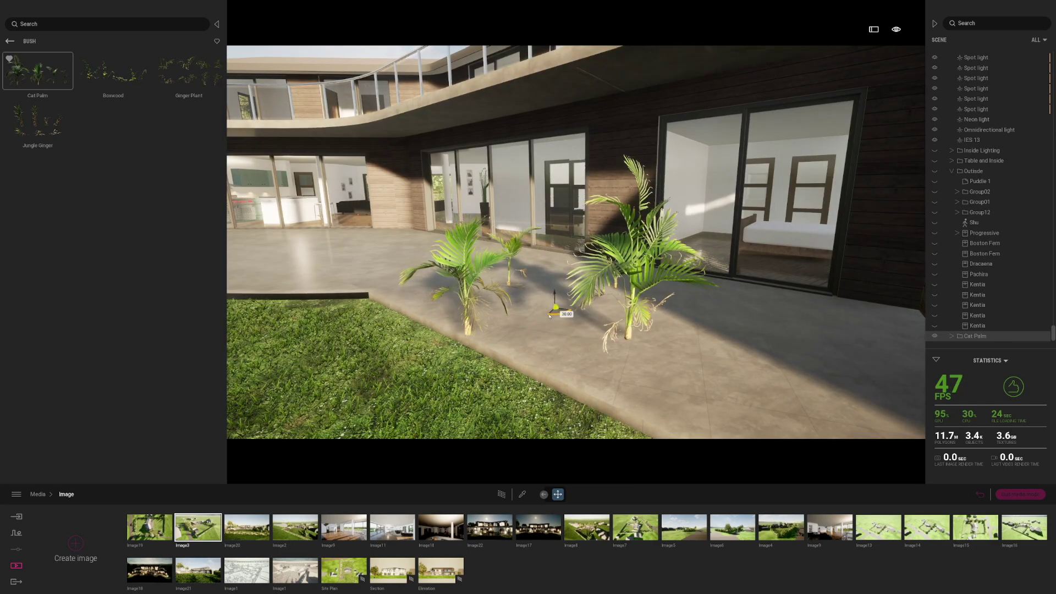
Create the individual plant variations of the Cat Palm asset
key("w")
right_click_drag(654, 309, 460, 273)
key("d")
key("d")
key("s")
key("w")
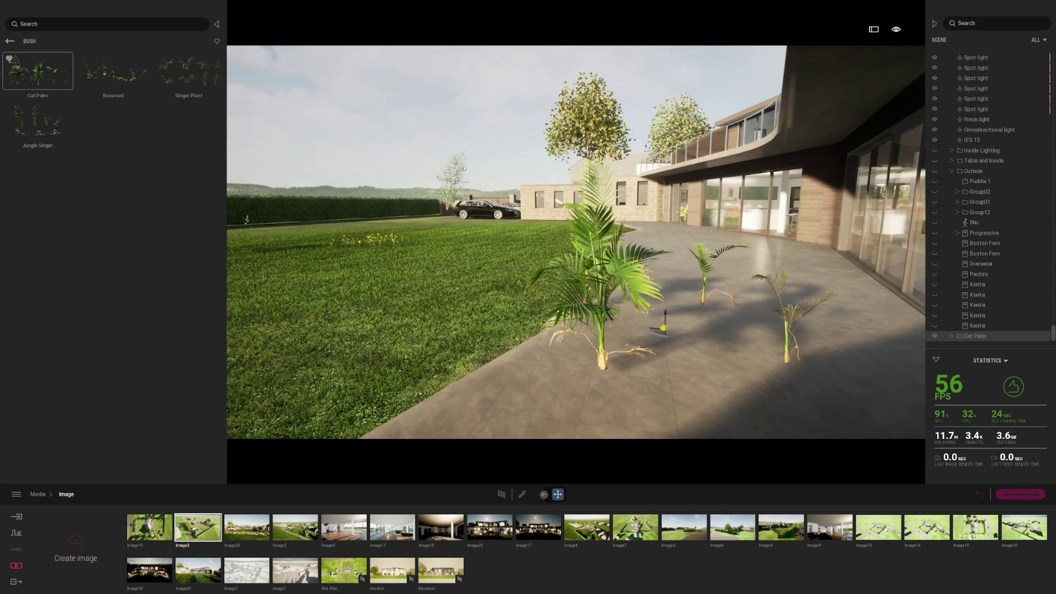
left_click(62, 81)
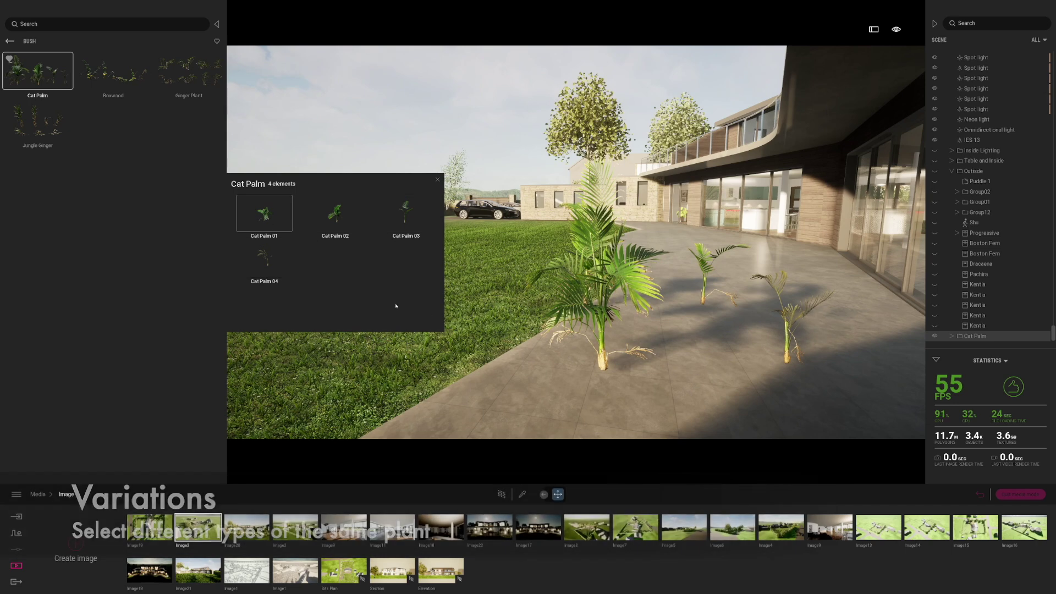
Place three Cat Palm 01 plants in a row on the lawn beside the terrace edge
left_click_drag(265, 218, 476, 348)
scroll(694, 361, "down", 1)
left_click(512, 331)
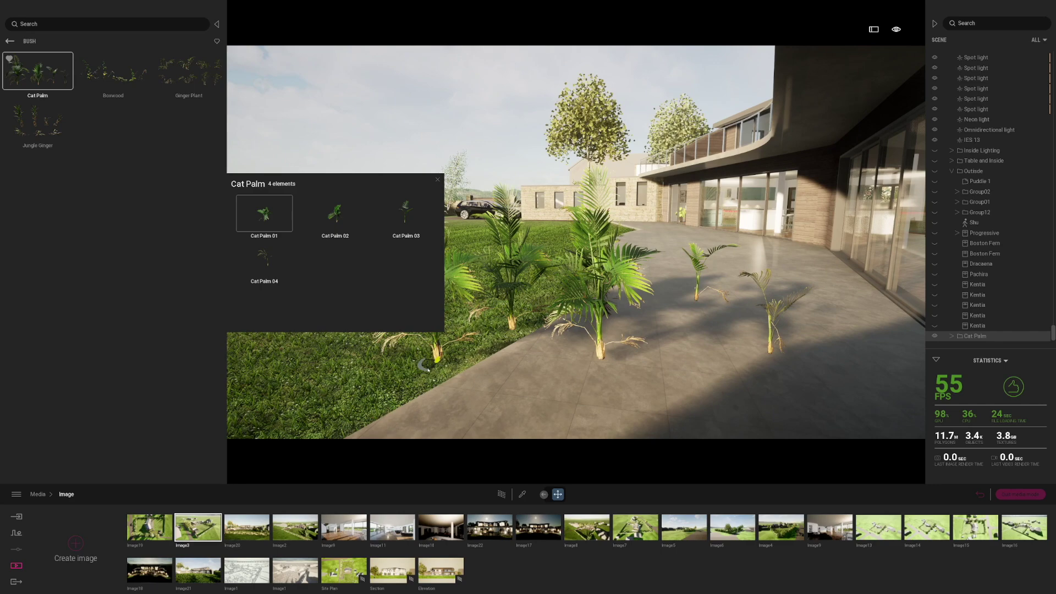
left_click(345, 411)
right_click_drag(594, 380, 578, 369)
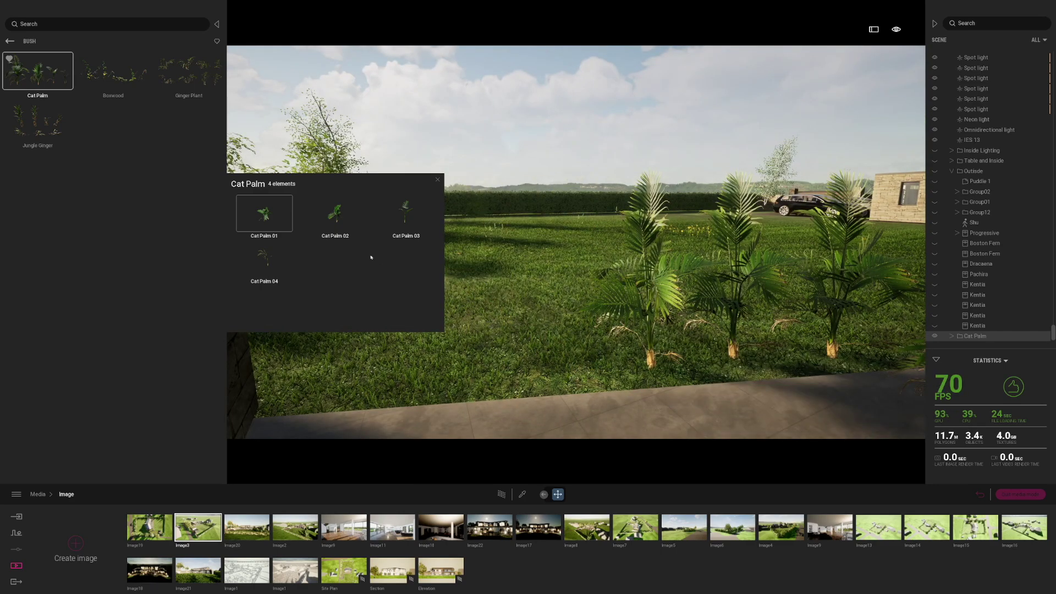
Add a Cat Palm 02 at the end of the palm row and set its size to 49%
left_click(335, 213)
right_click_drag(507, 322, 668, 369)
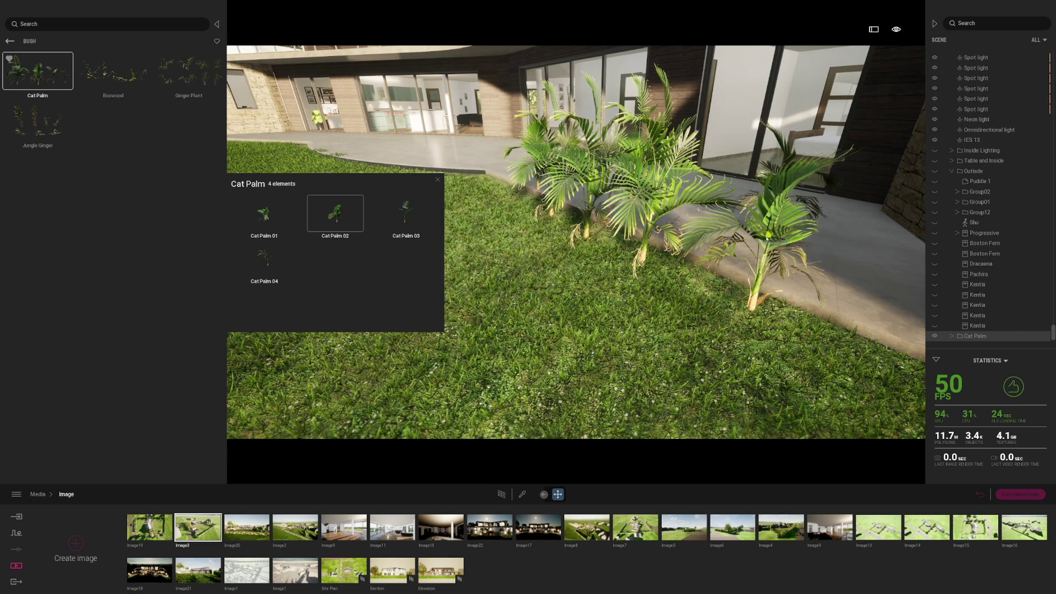
left_click(754, 307)
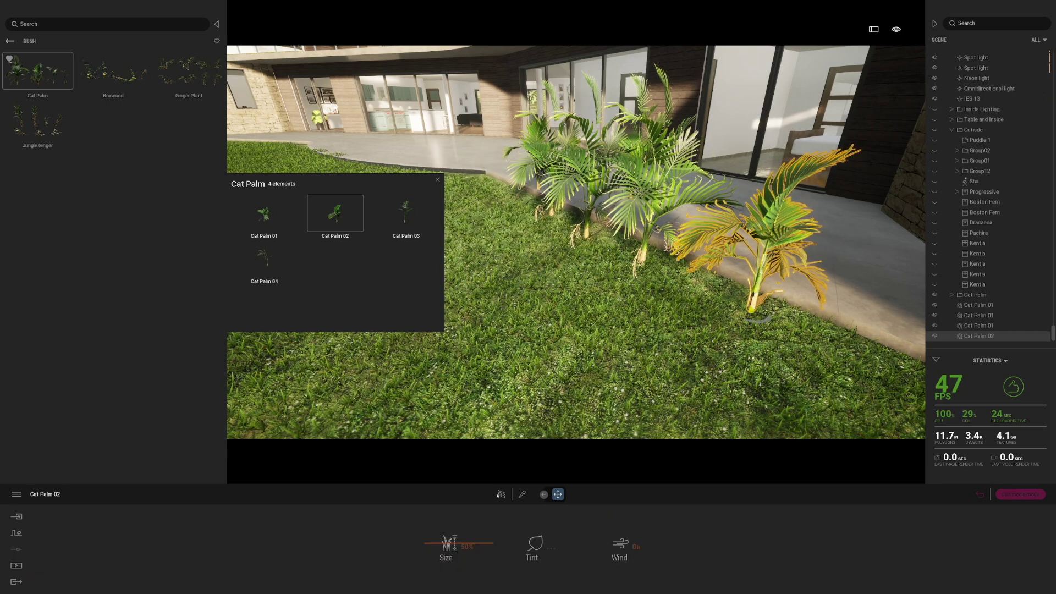
left_click_drag(435, 545, 437, 570)
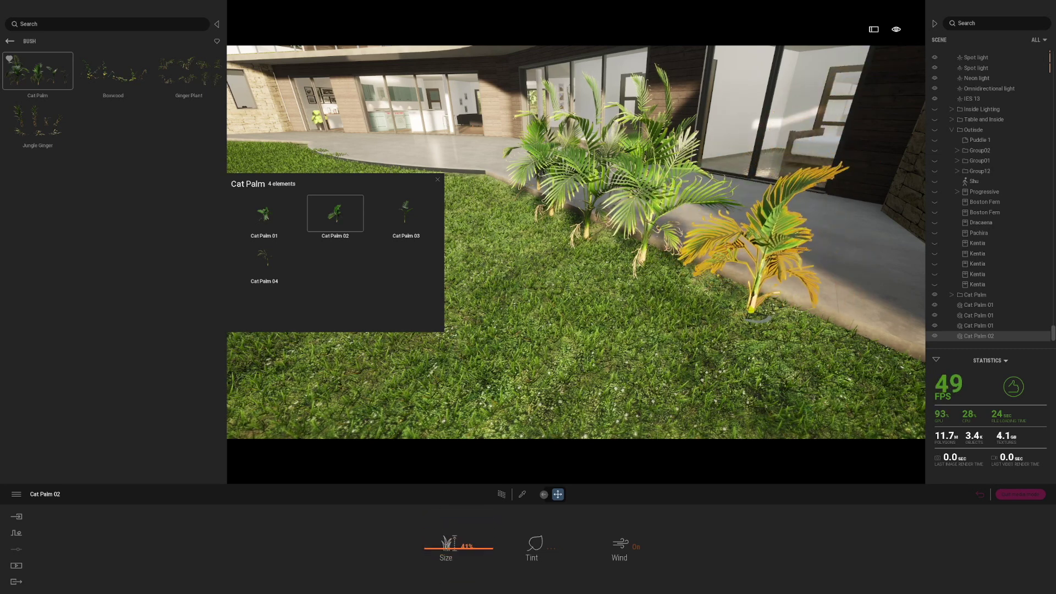
Tint the Cat Palm 02 light green and deselect it
left_click(551, 548)
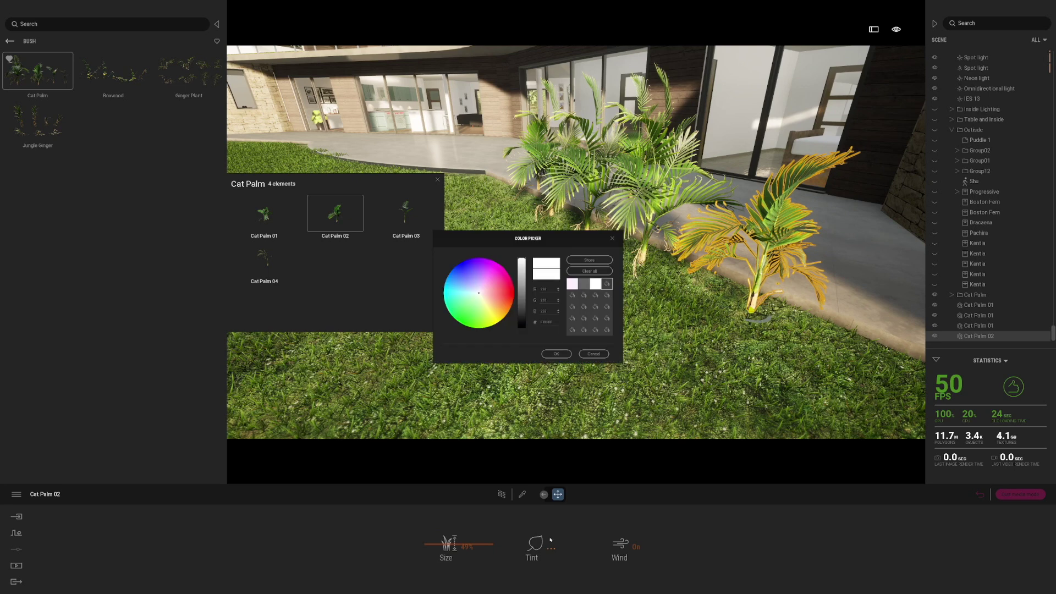
left_click(492, 294)
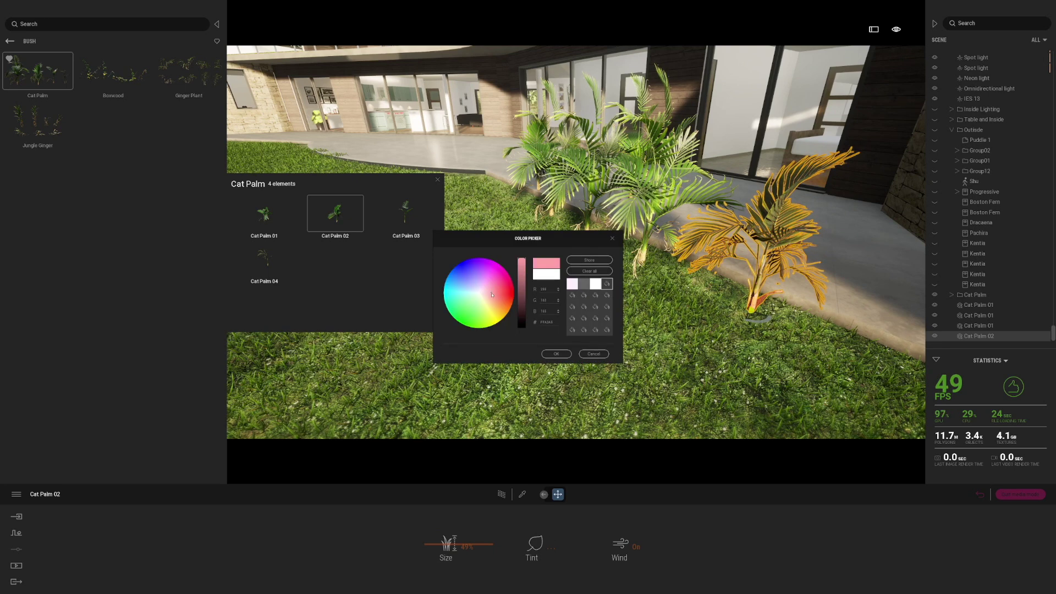
left_click_drag(478, 304, 480, 308)
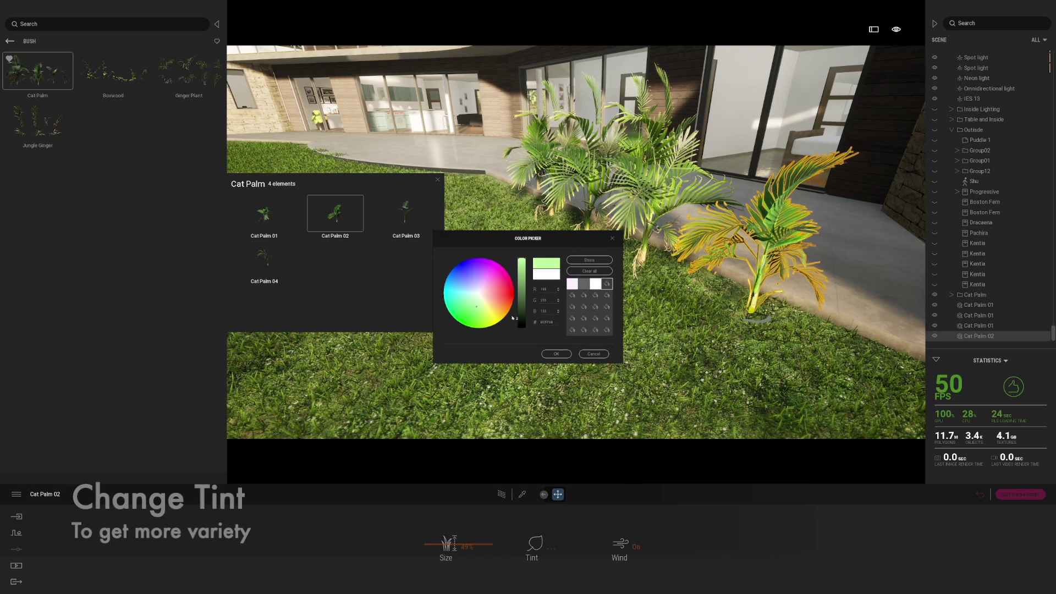
left_click(565, 354)
right_click_drag(654, 332, 682, 328)
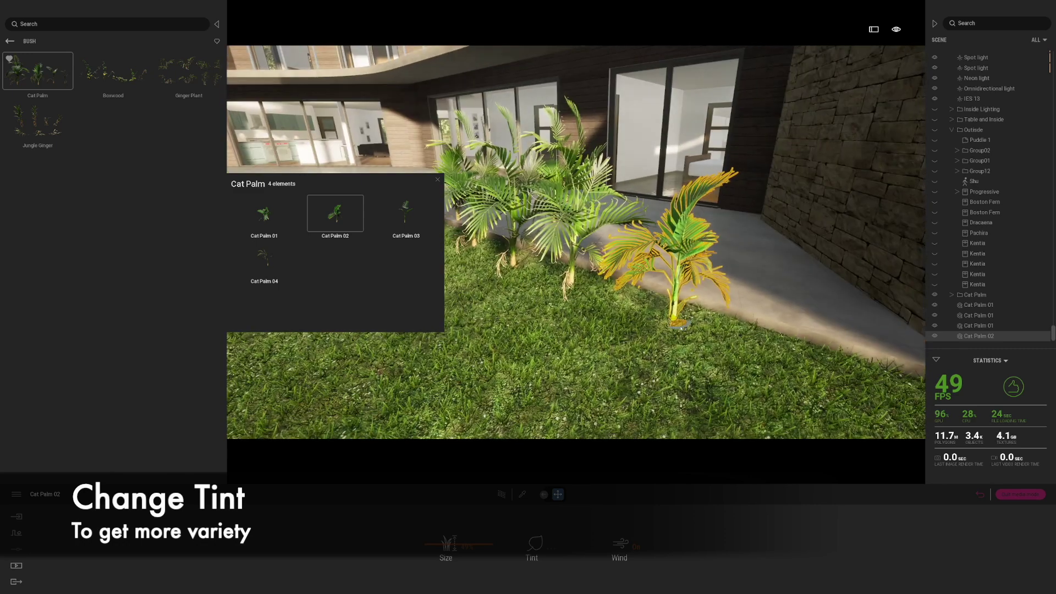
left_click(719, 264)
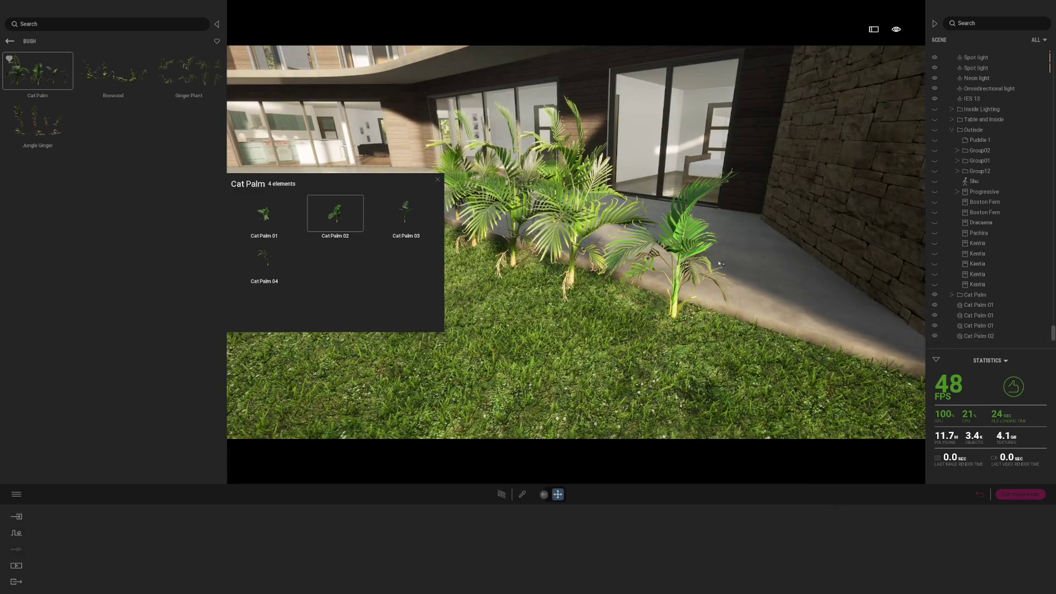
Close the Cat Palm variations and create the individual plant variations of the Boxwood asset
key("w")
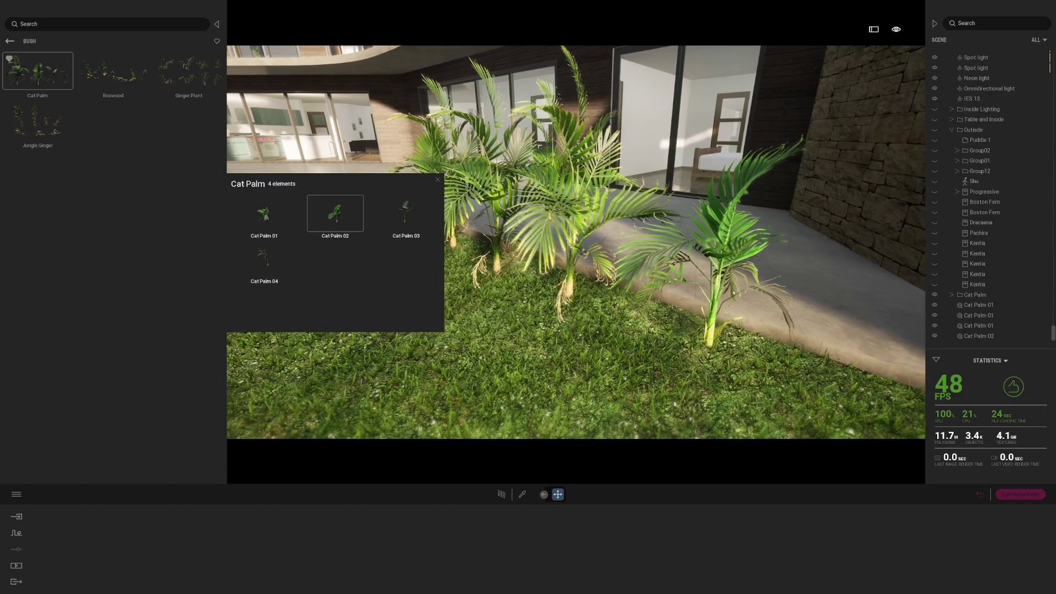
key("d")
right_click_drag(583, 220, 435, 190)
key("d")
key("a")
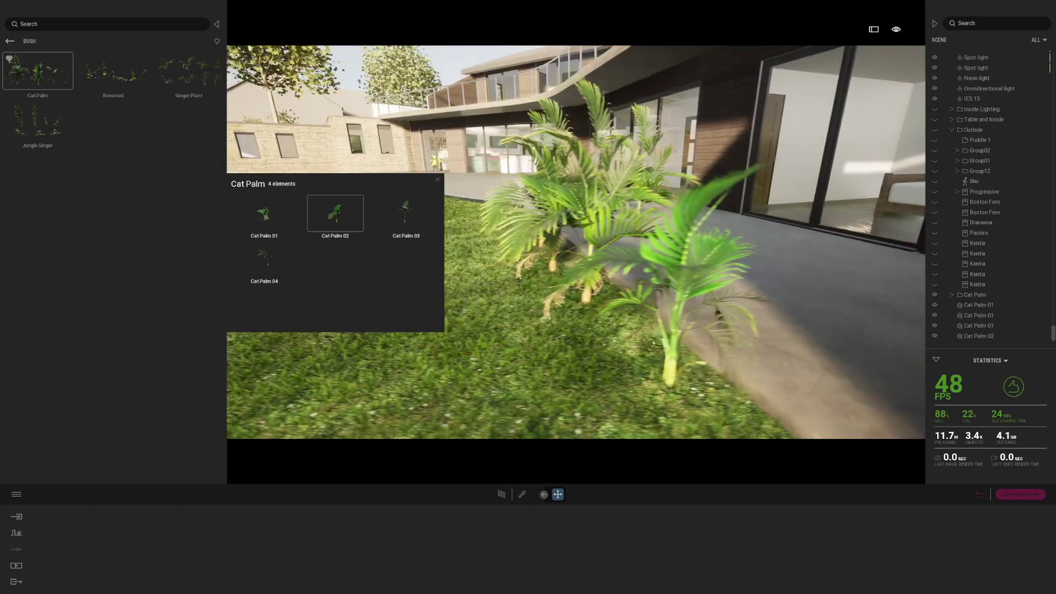
left_click(438, 181)
key("s")
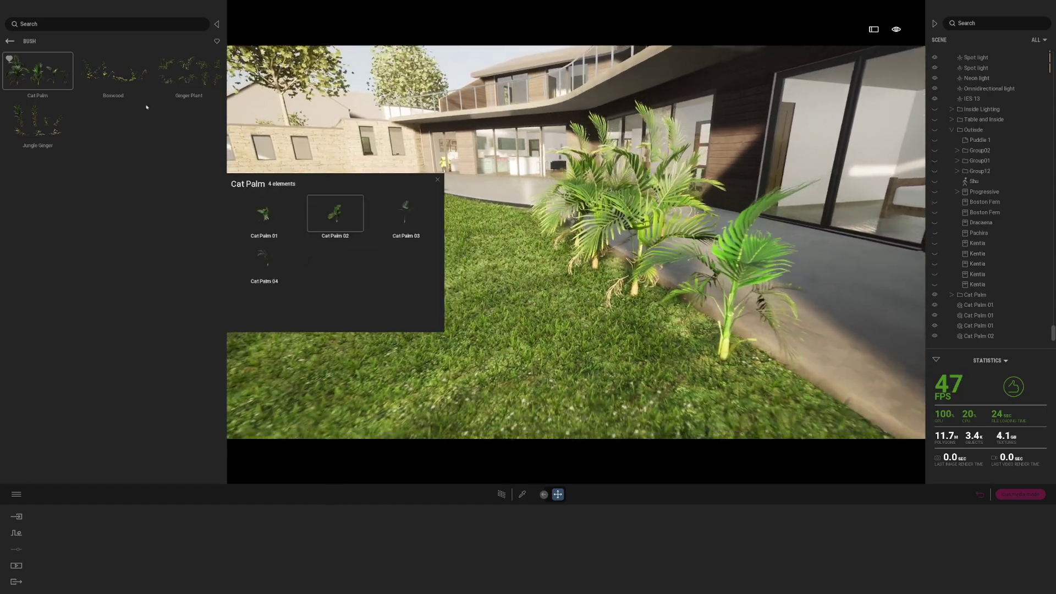
mouse_move(117, 81)
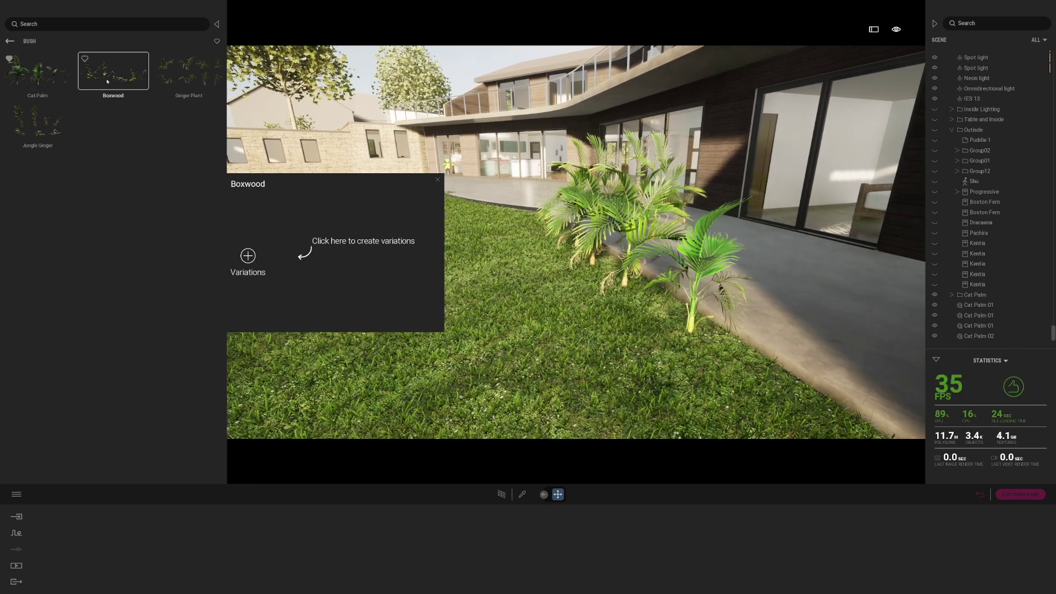
left_click(248, 256)
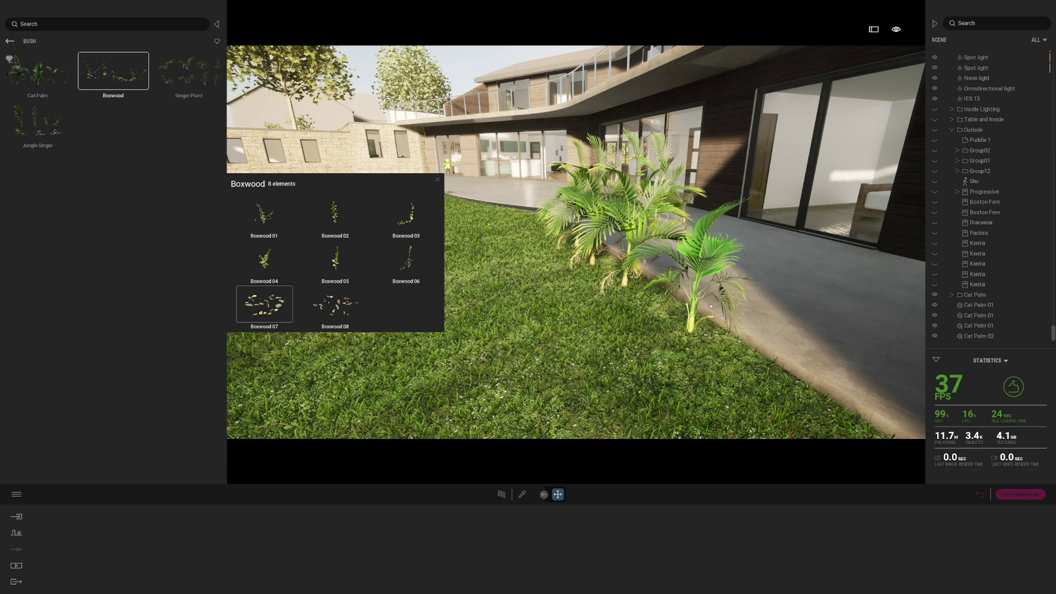
Scatter the Boxwood 07 fallen leaves on the terrace and place a Boxwood 02 on the lawn at the end of the palm row
left_click(814, 324)
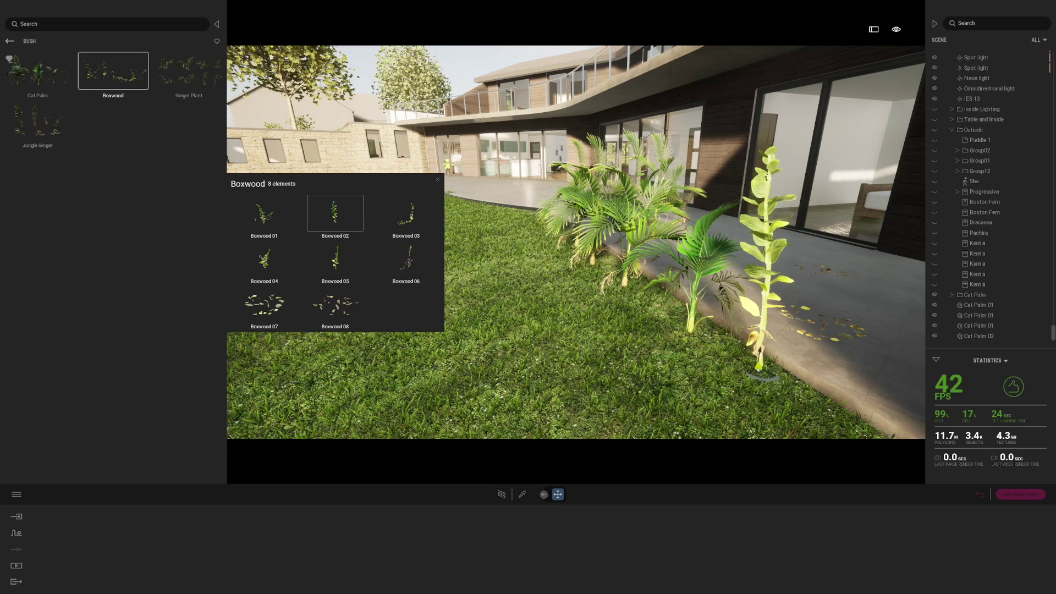
left_click(758, 369)
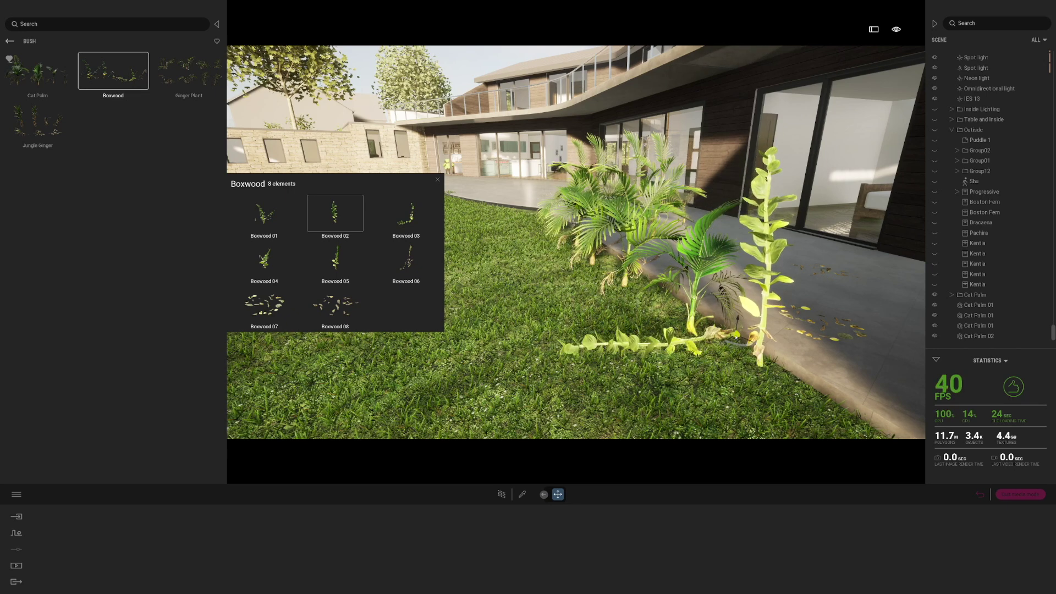
left_click(802, 385)
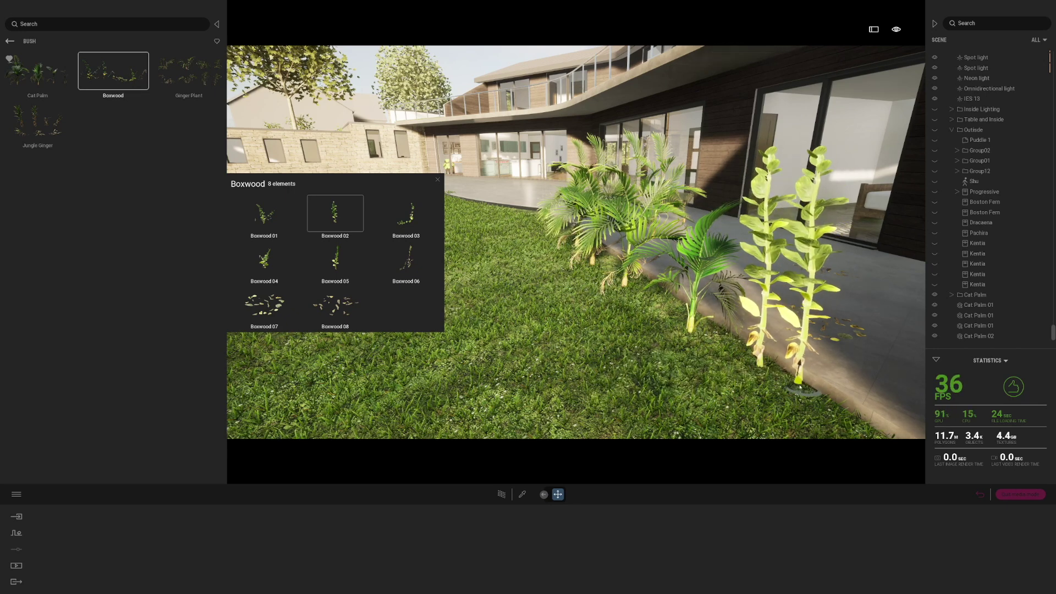
Exit the saved media view and return to the live scene
key("w")
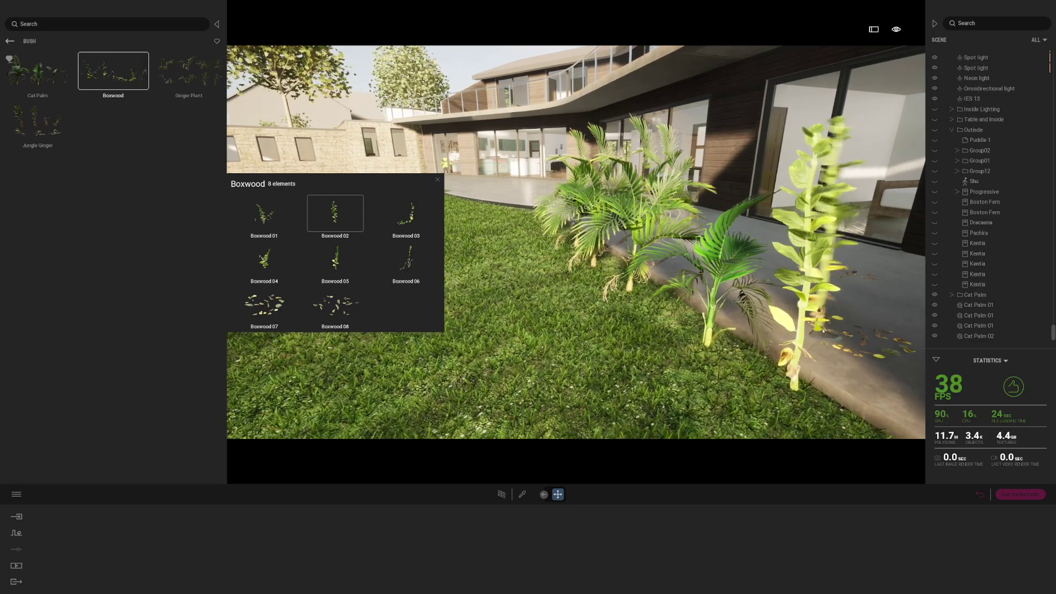
key("d")
key("w")
key("d")
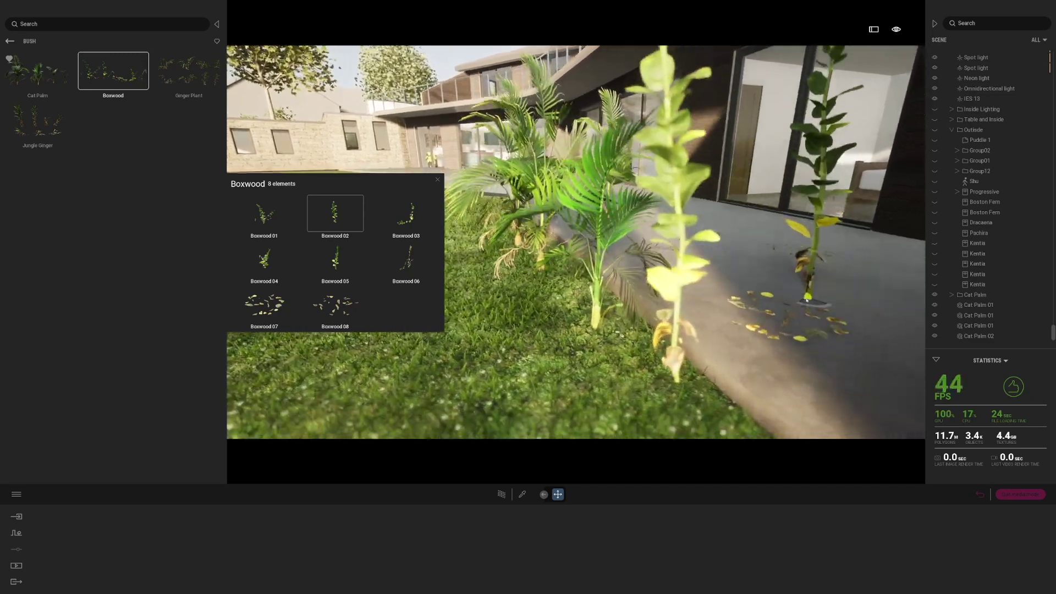
key("d")
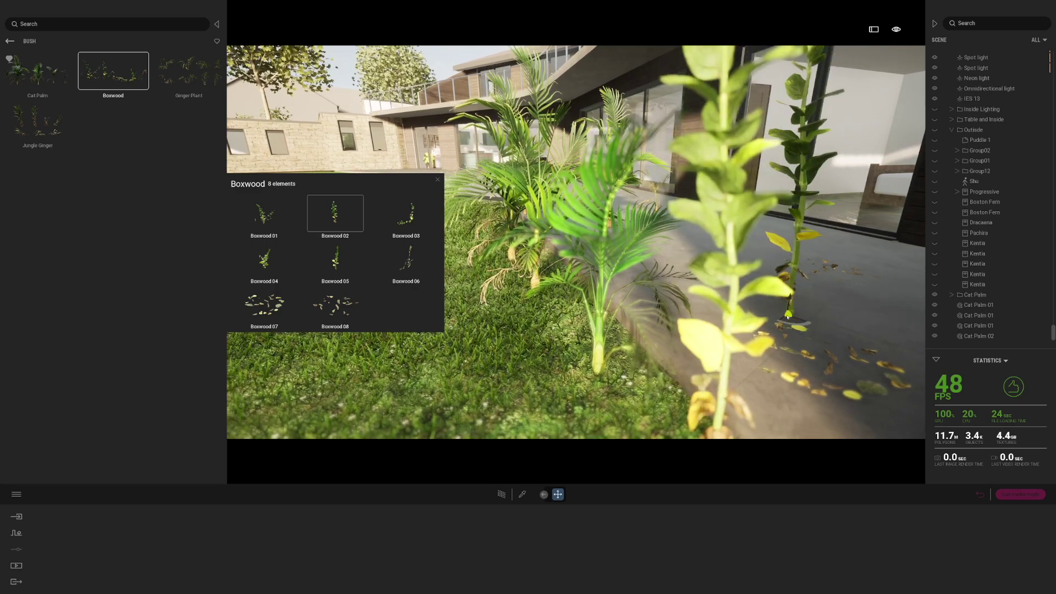
key("d")
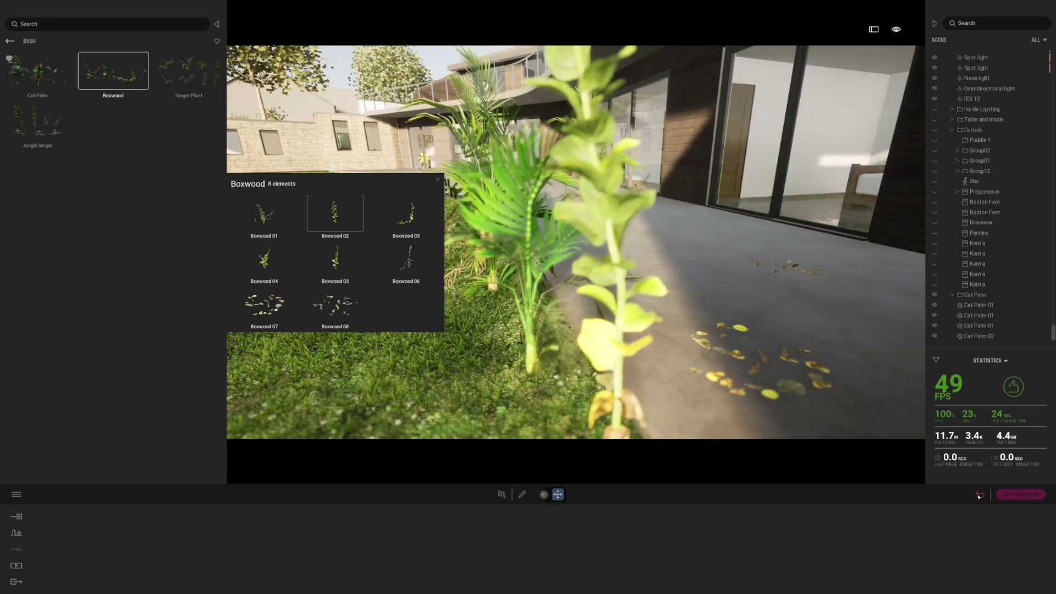
left_click(980, 494)
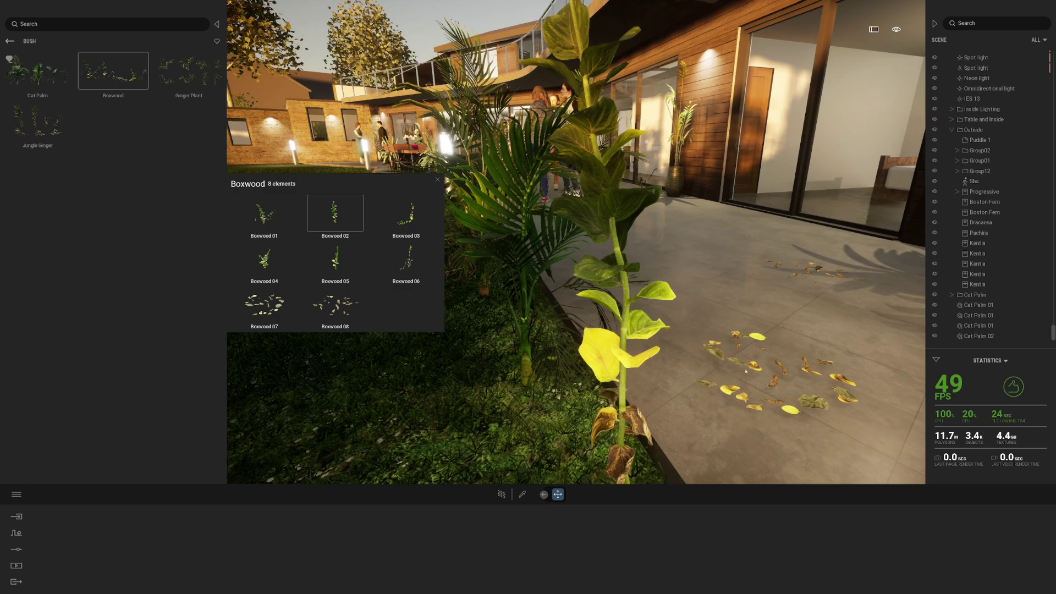
Stop placing Boxwood 02 and examine the planted row along the terrace from farther back on the lawn
key("a")
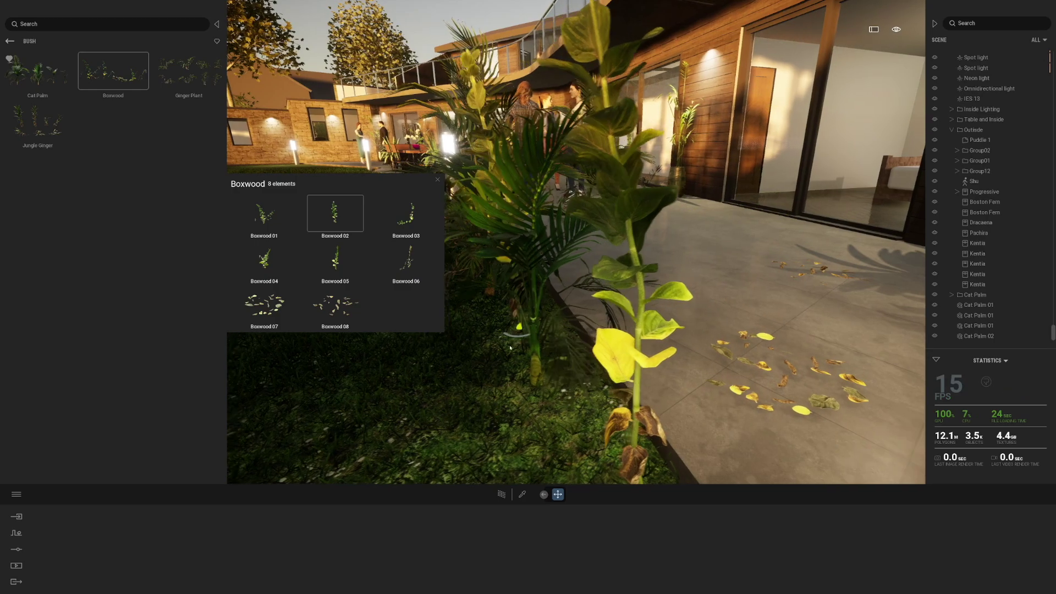
key("a")
right_click_drag(545, 404, 545, 404)
key("a")
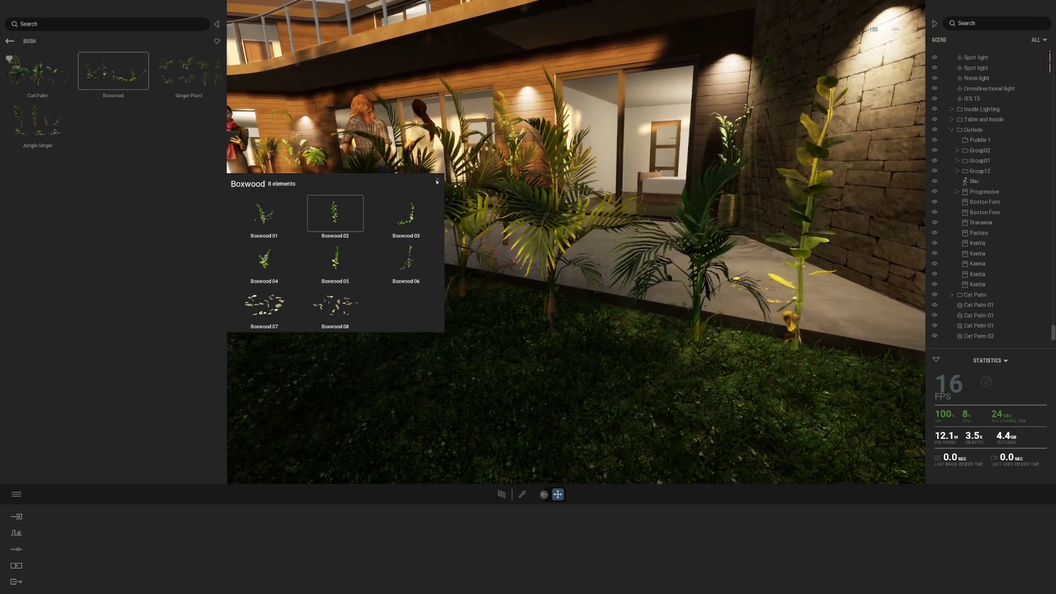
key("Escape")
key("s")
key("s")
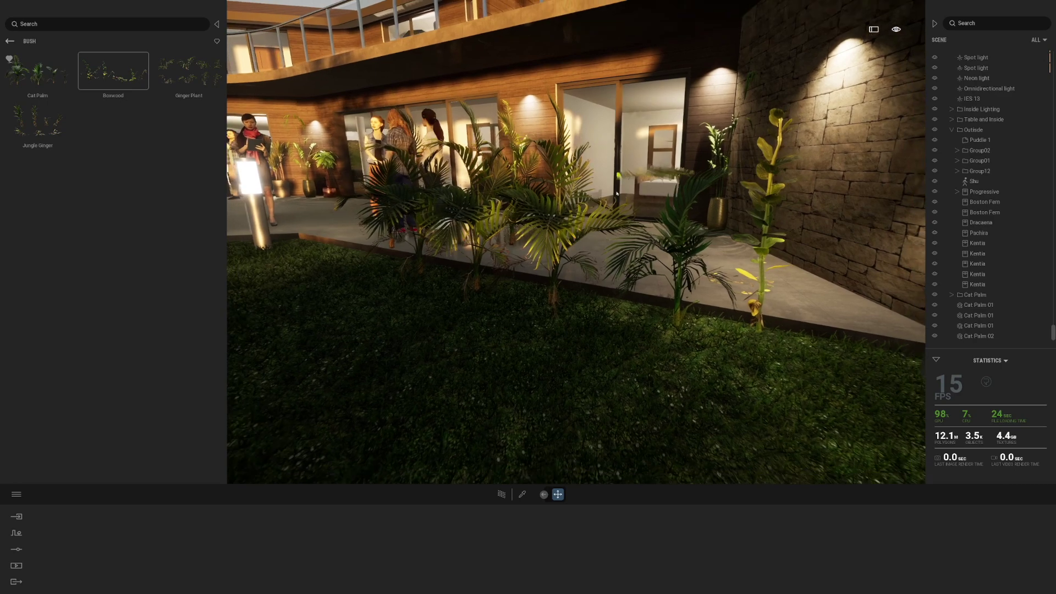
key("s")
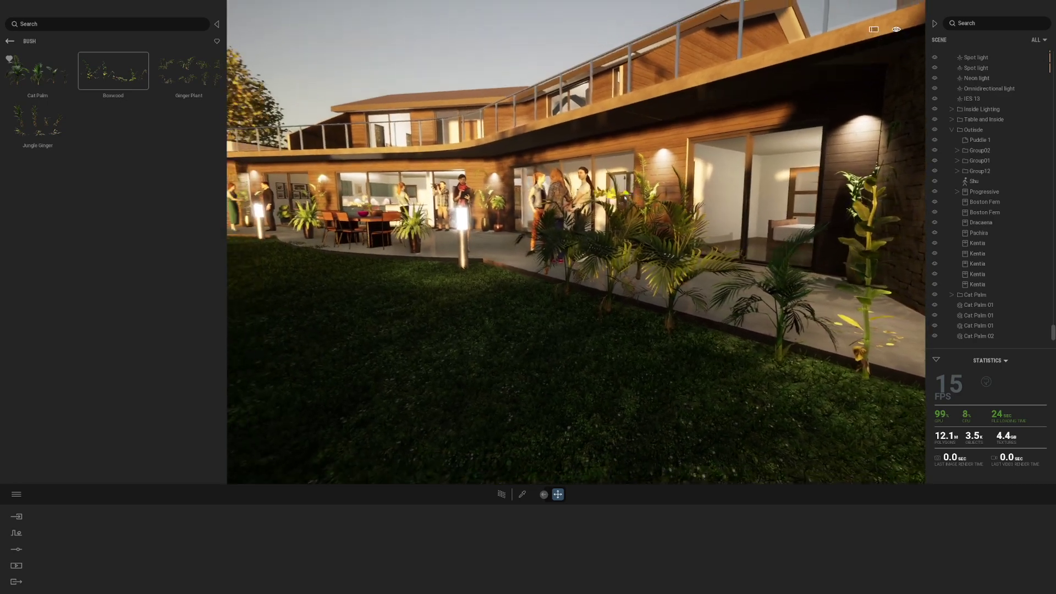
key("s")
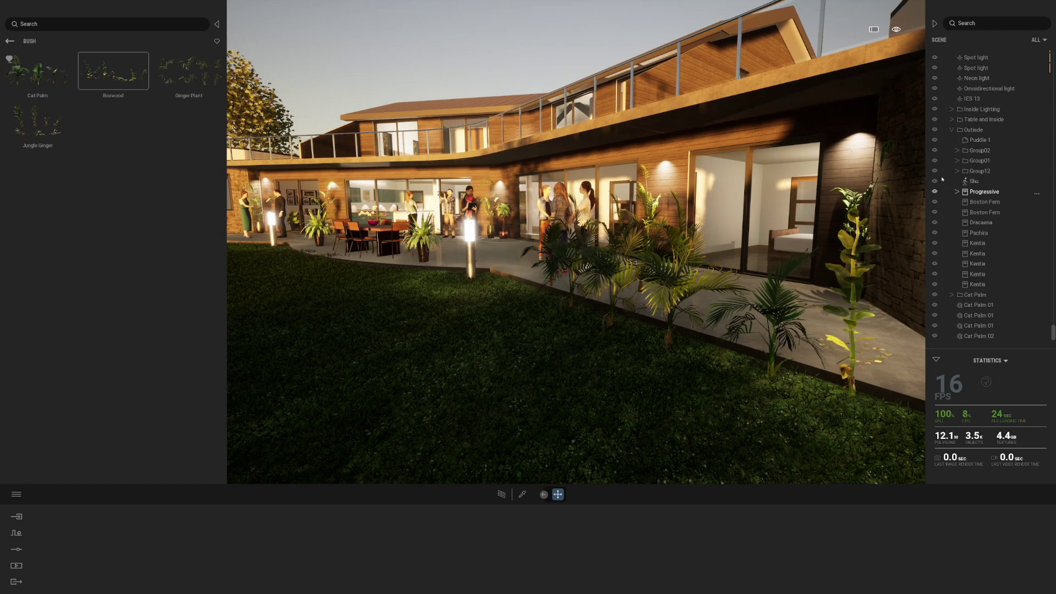
Hide the people on the terrace: Group02, Group01, Group12, Shu and Progressive in the Outside folder
left_click(935, 150)
left_click(935, 160)
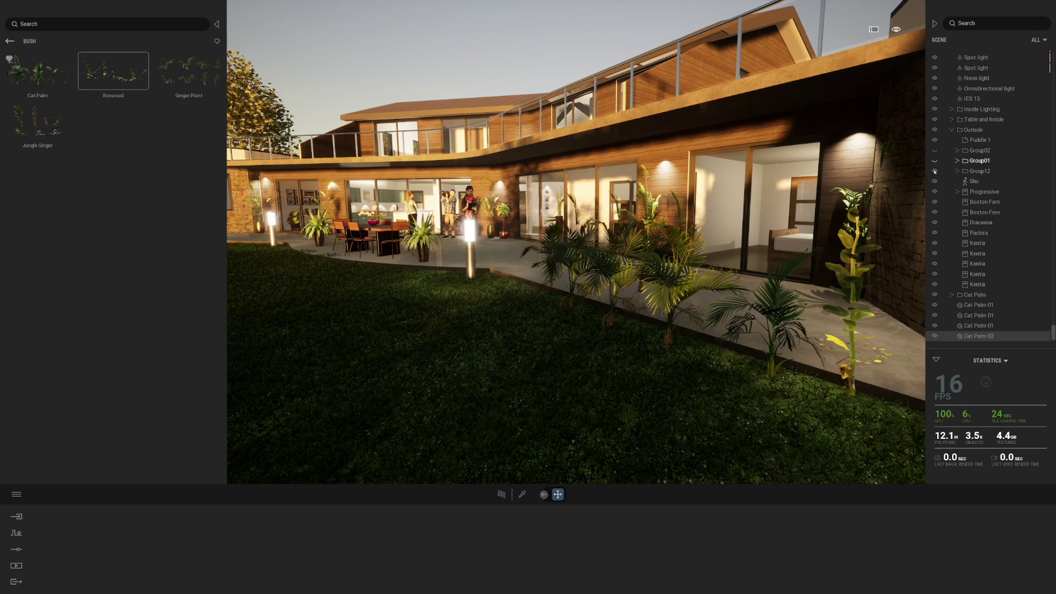
left_click(934, 171)
left_click(934, 192)
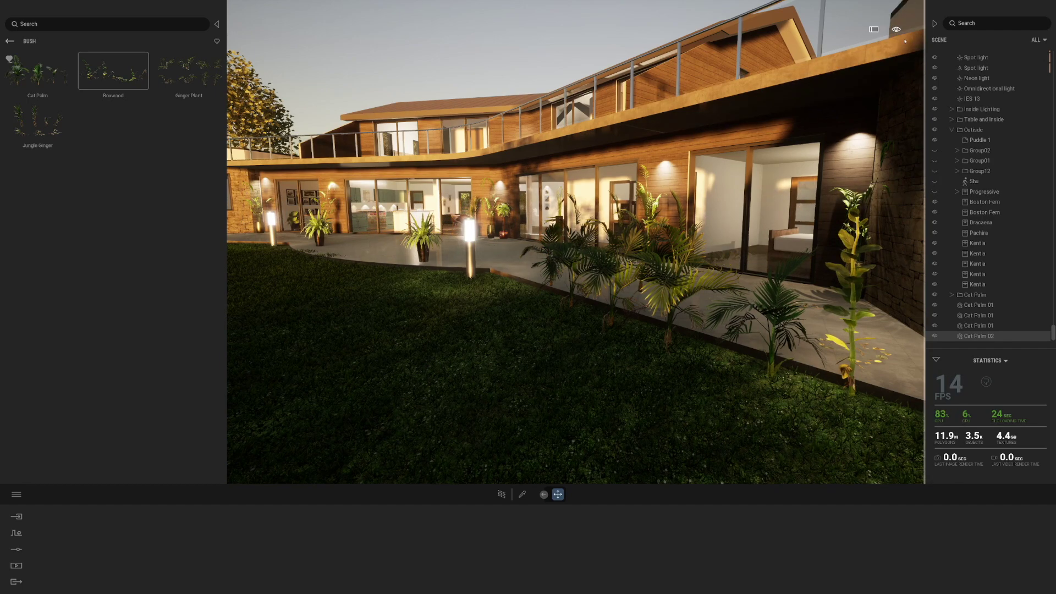
Set the time of day to 19:49 to brighten the garden
mouse_move(898, 31)
mouse_move(896, 50)
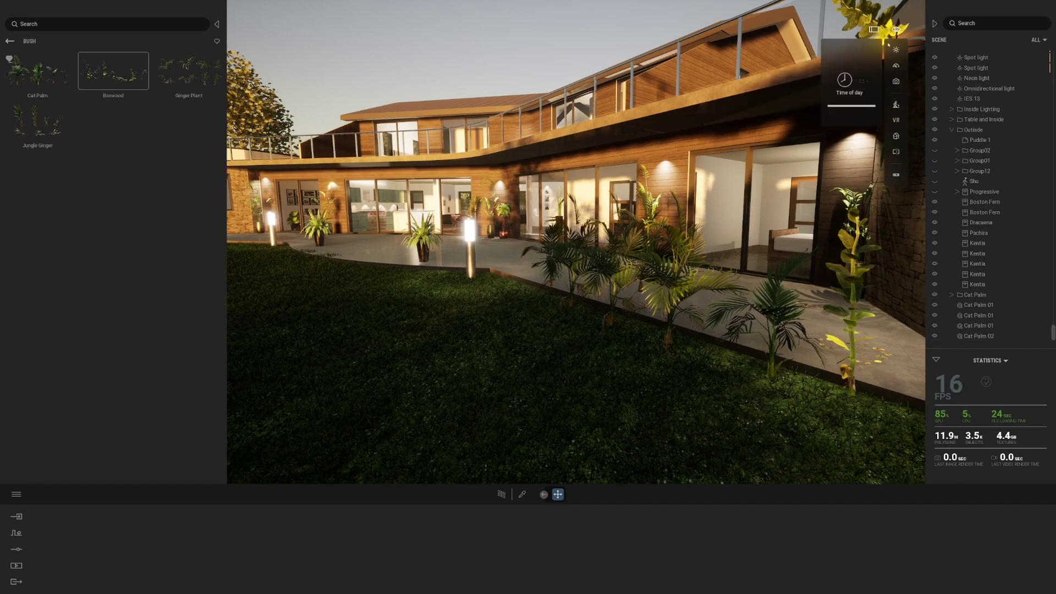
mouse_move(847, 105)
left_mouse_down()
mouse_move(842, 92)
mouse_move(842, 106)
left_mouse_up()
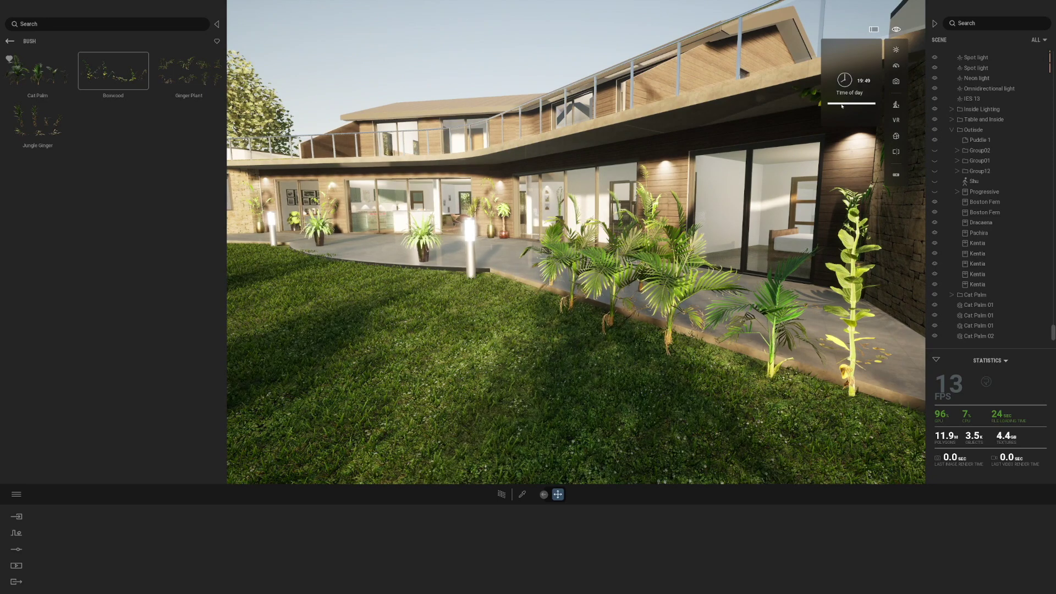
Create the individual variations of the flowering Violet Wood Sorrel and place four Violet Wood Sorrel 08 clumps on the lawn before the palms
key("a")
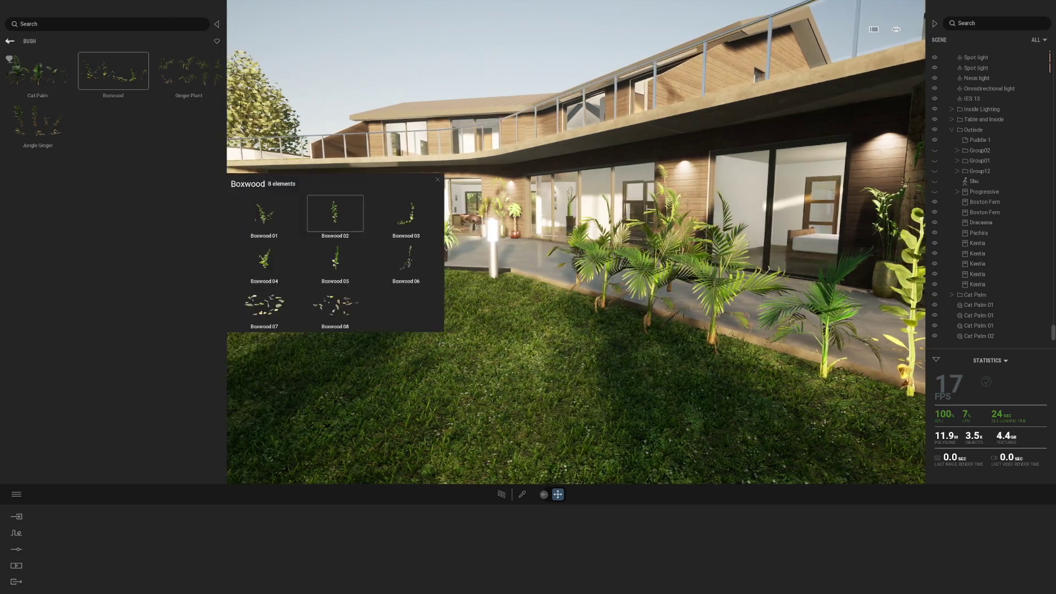
left_click(9, 40)
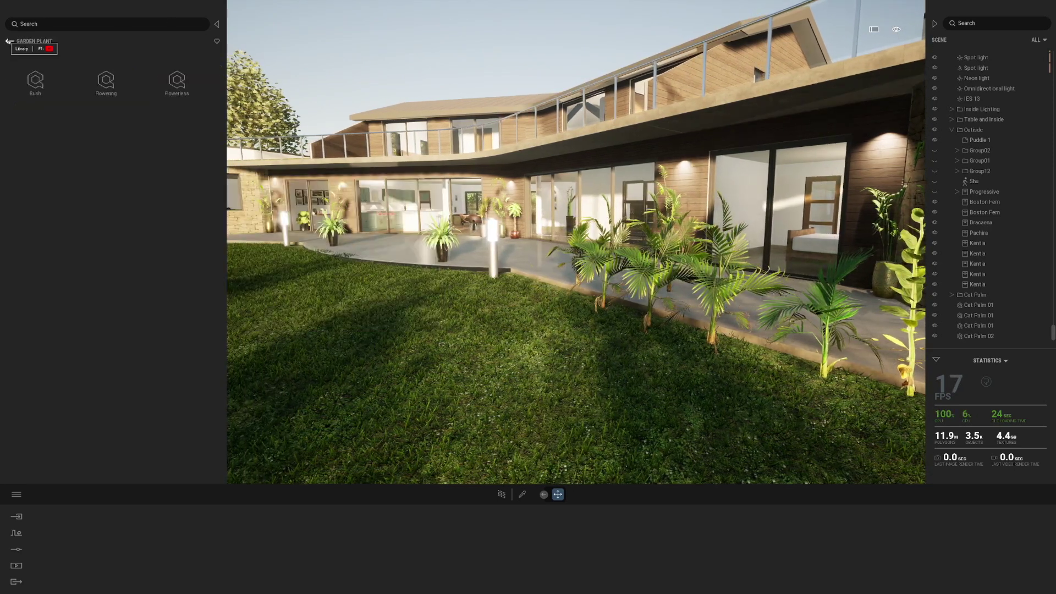
left_click(113, 86)
left_click(41, 127)
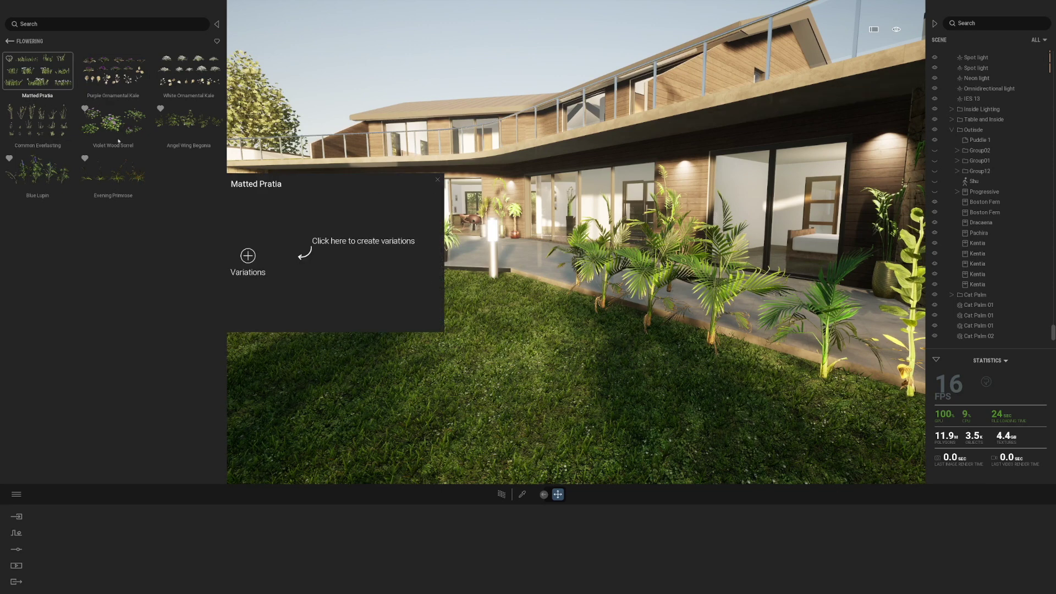
left_click(109, 127)
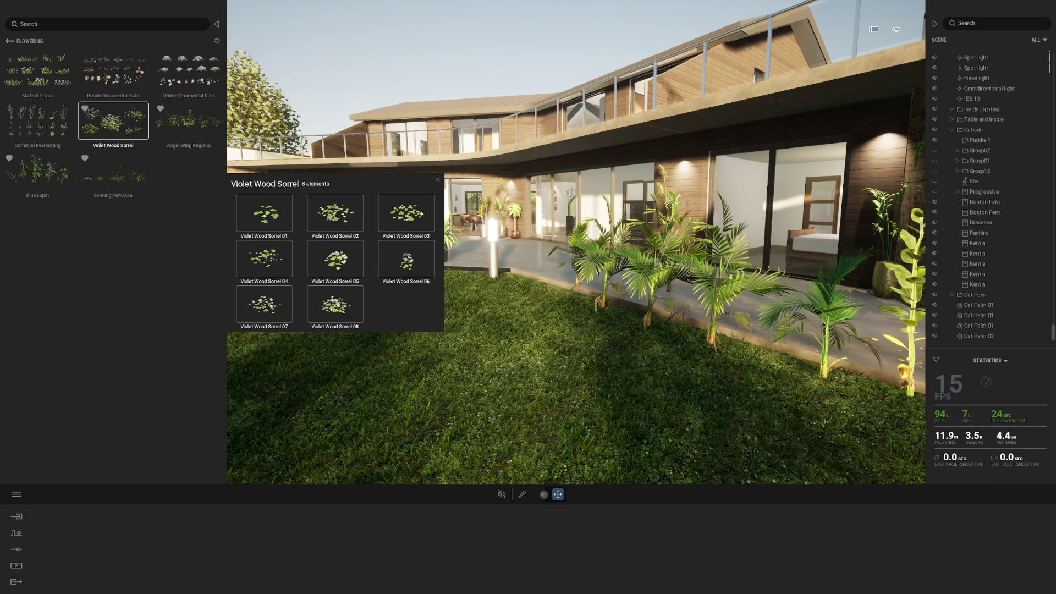
left_click_drag(533, 352, 761, 410)
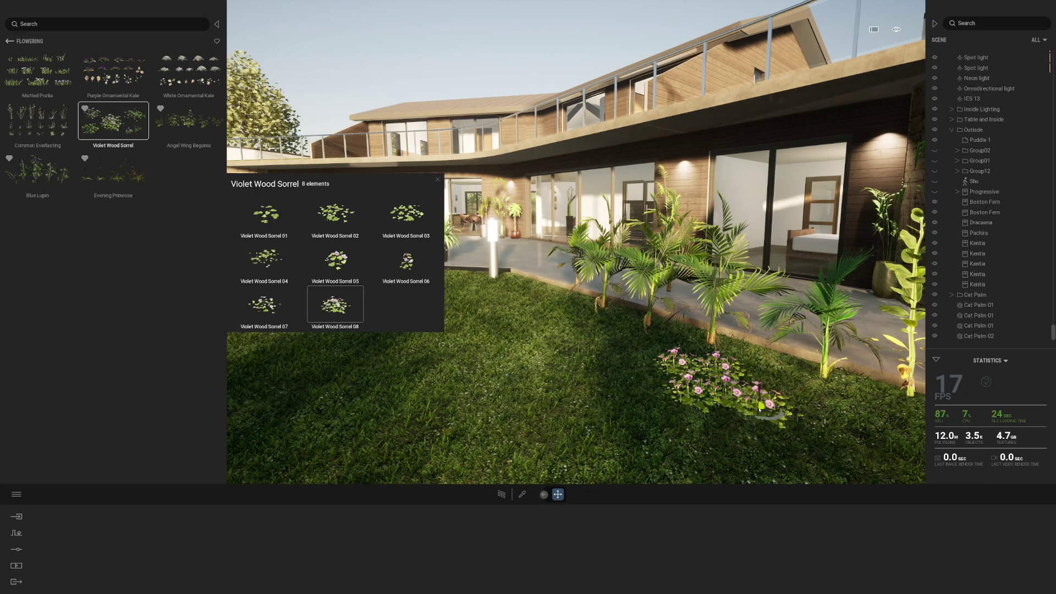
Close the Violet Wood Sorrel variations and examine the planted flowers up close in front of the palms
left_click(720, 391)
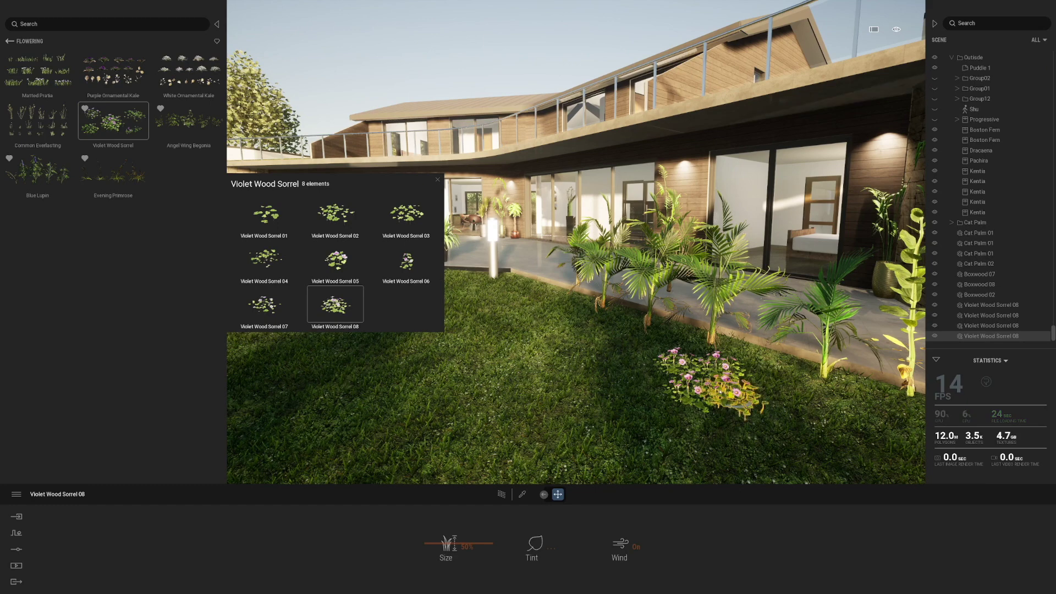
key("f")
right_click_drag(668, 391, 666, 369)
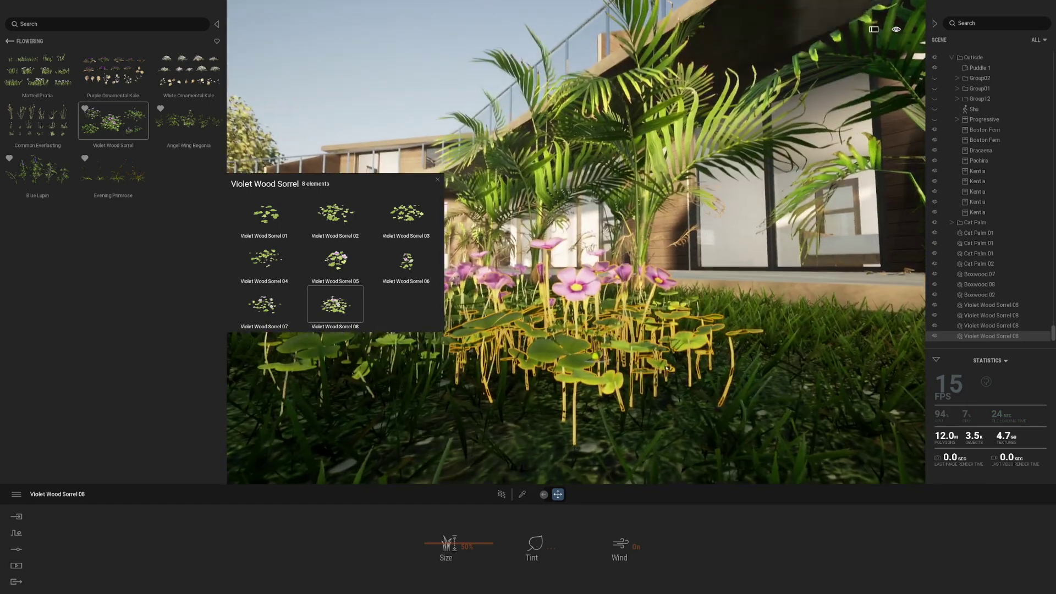
key("Escape")
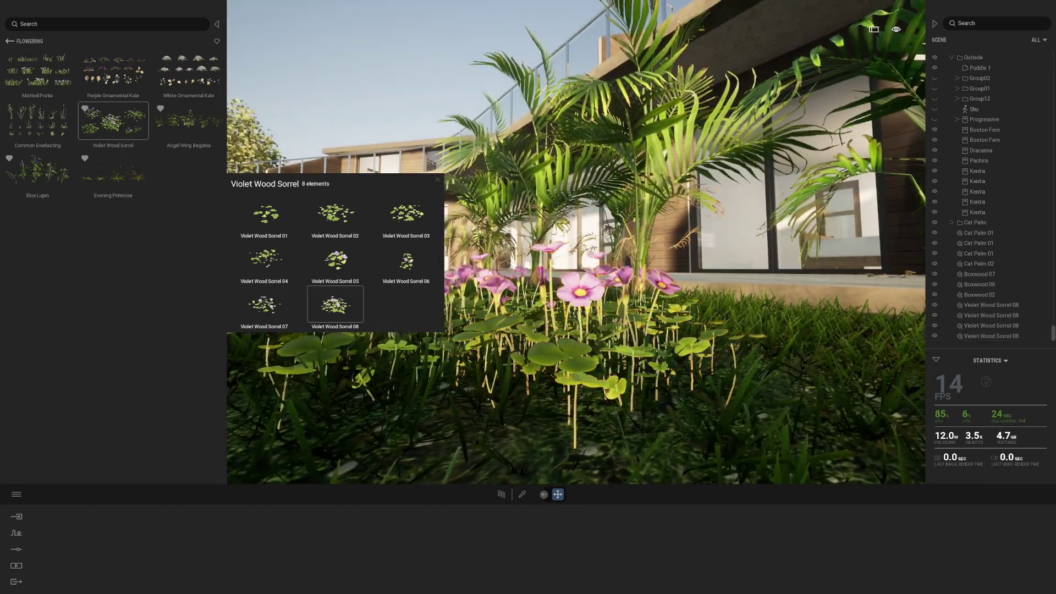
left_click(438, 180)
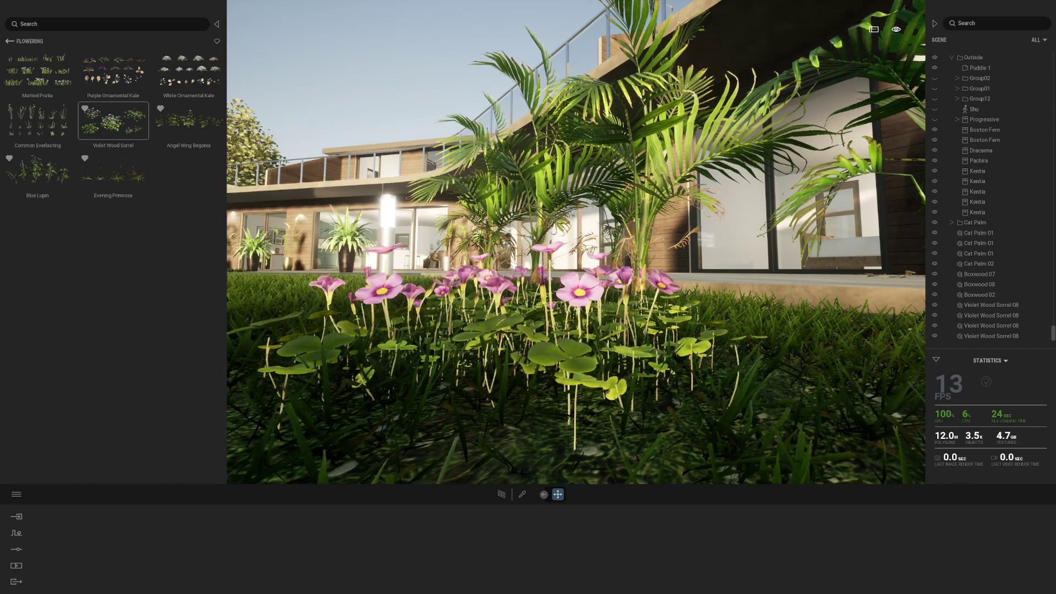
middle_click_drag(509, 287, 570, 297)
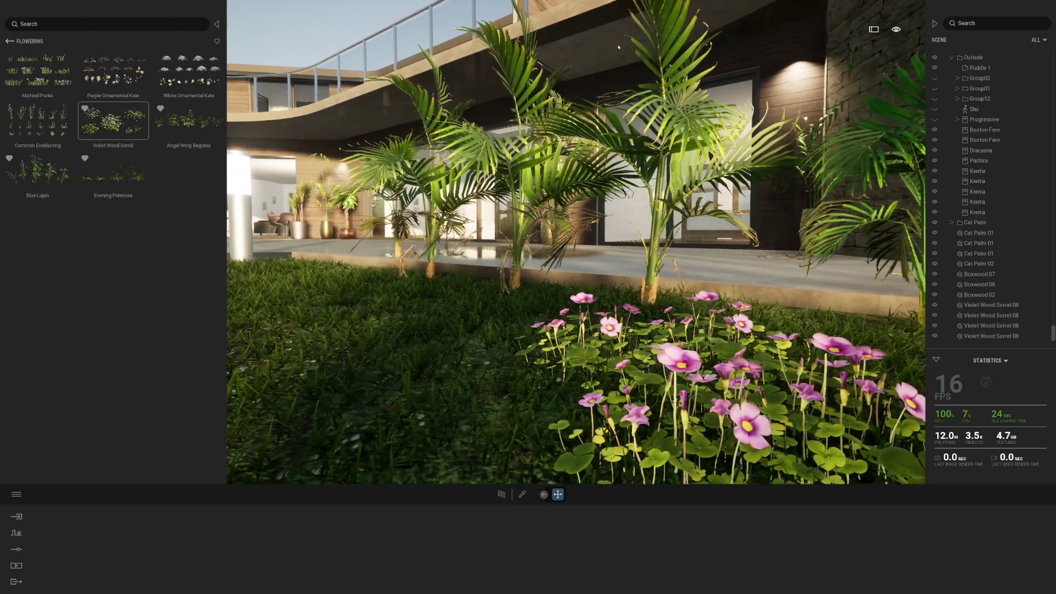
left_click(618, 47)
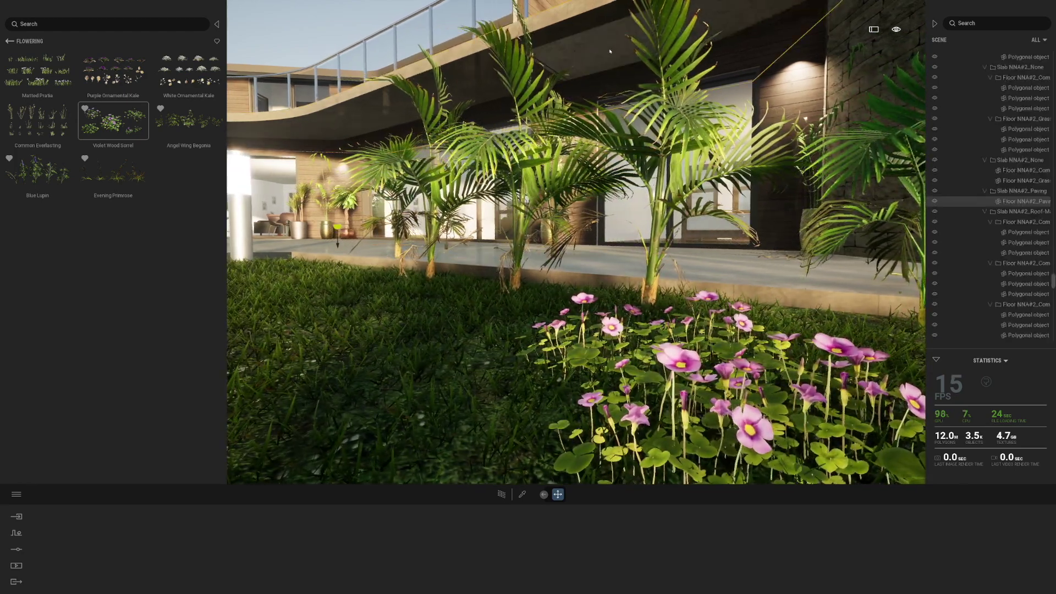
left_click(507, 364)
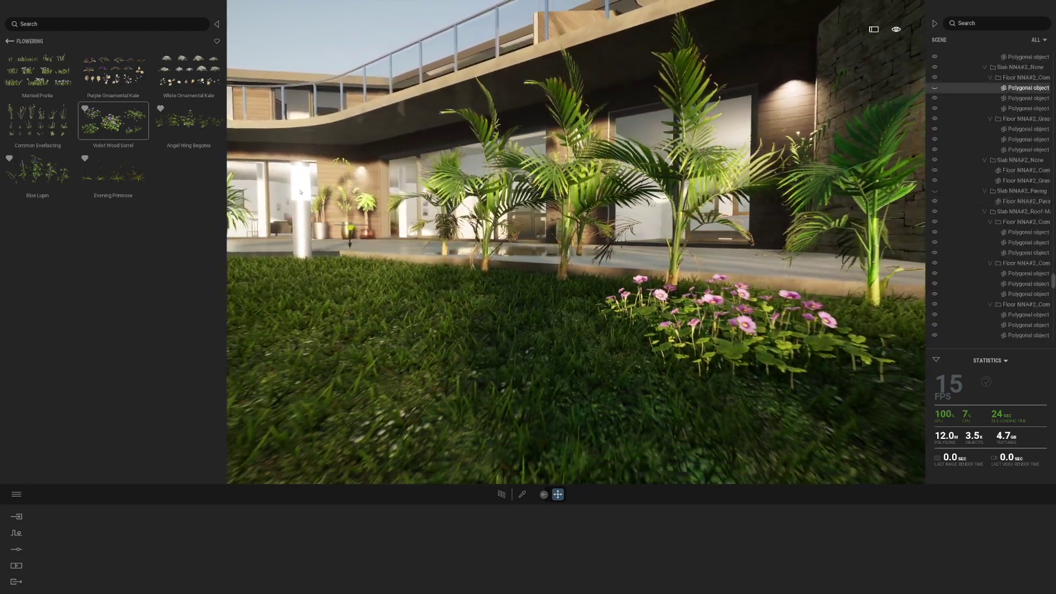
Review the favourite assets in Flowering, Quixel Megascans and the whole library, and turn the favourites filter off again
mouse_move(121, 185)
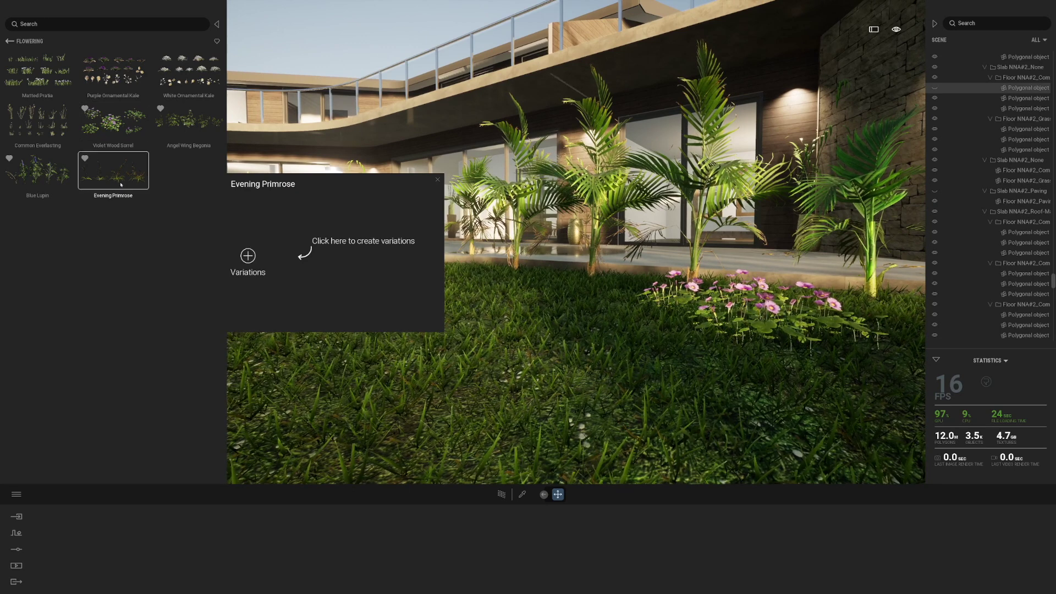
mouse_move(50, 177)
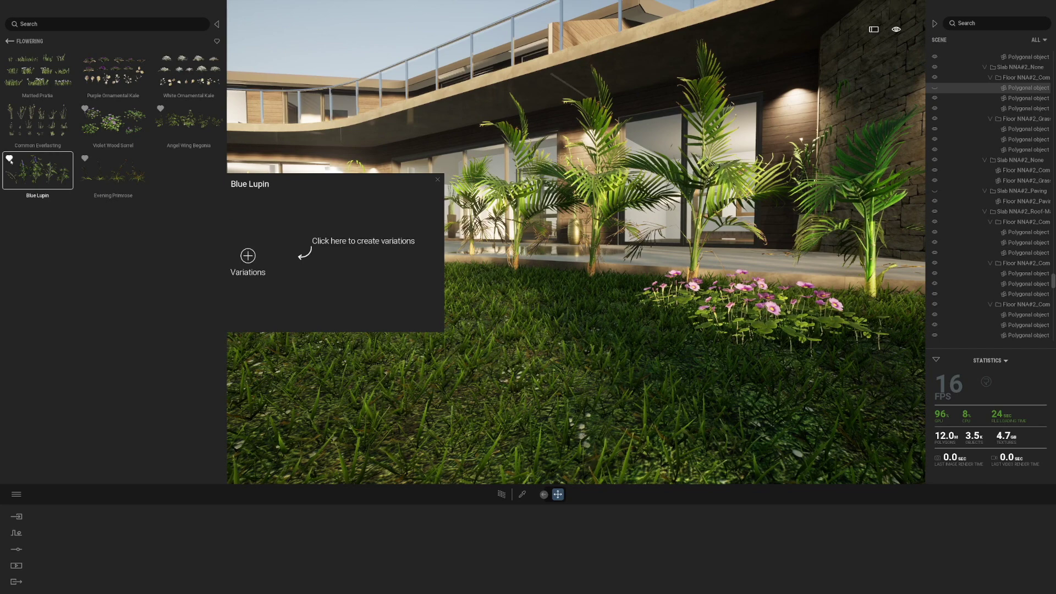
left_click(216, 42)
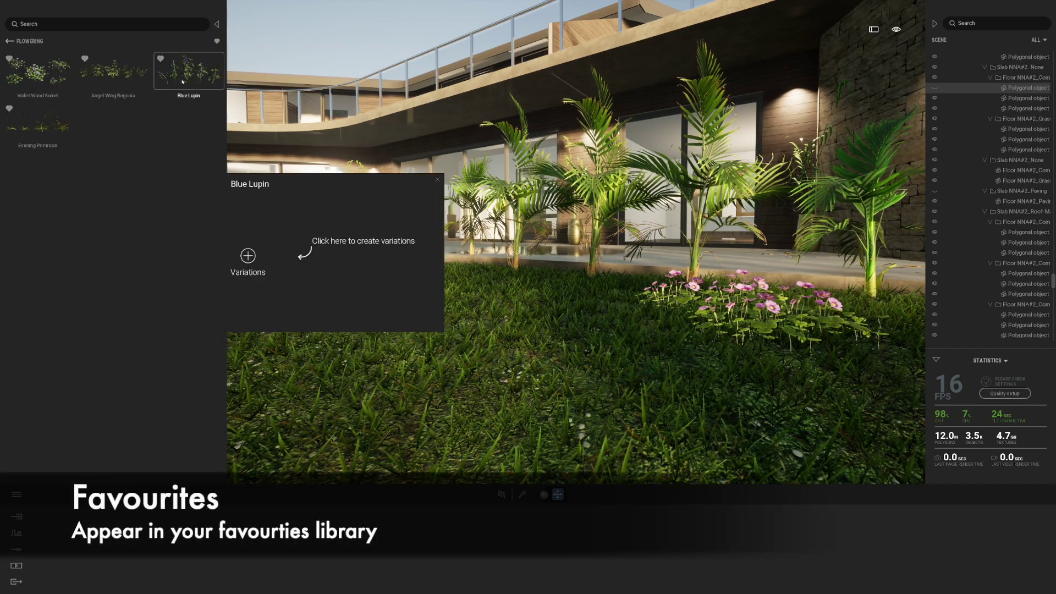
left_click(9, 41)
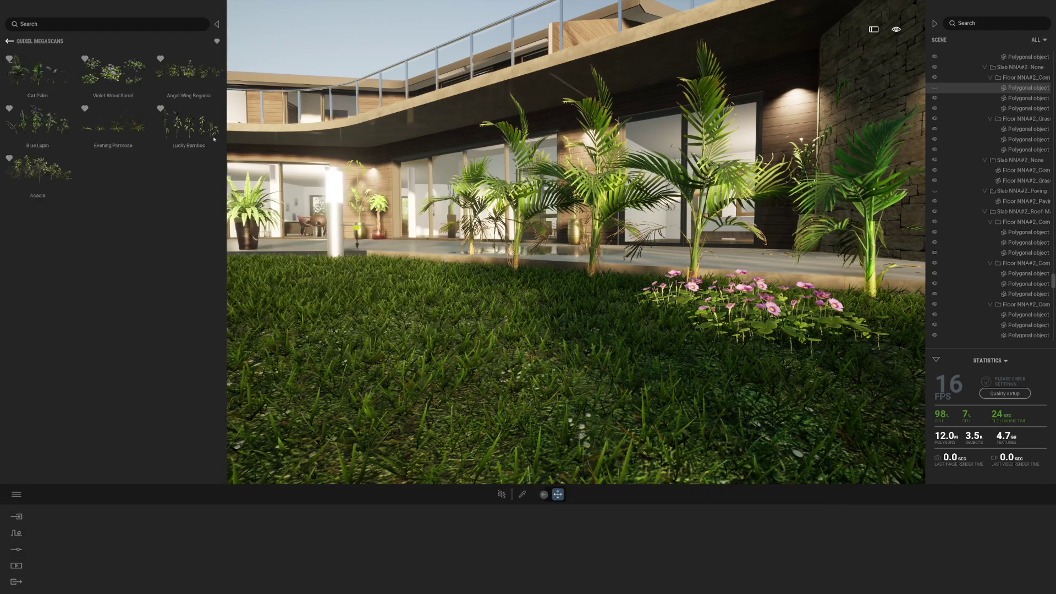
left_click(9, 41)
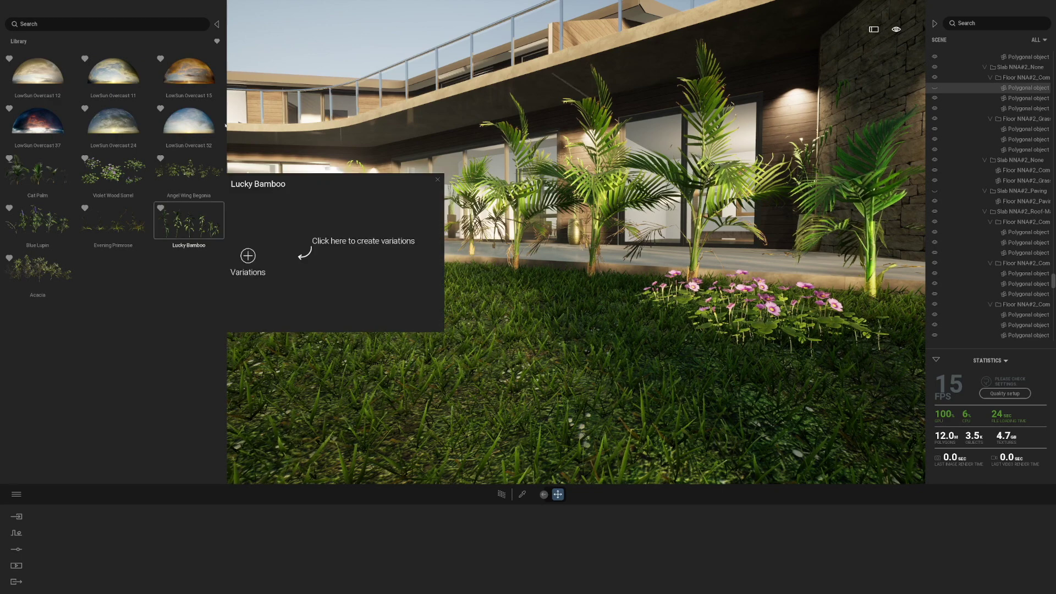
left_click(217, 42)
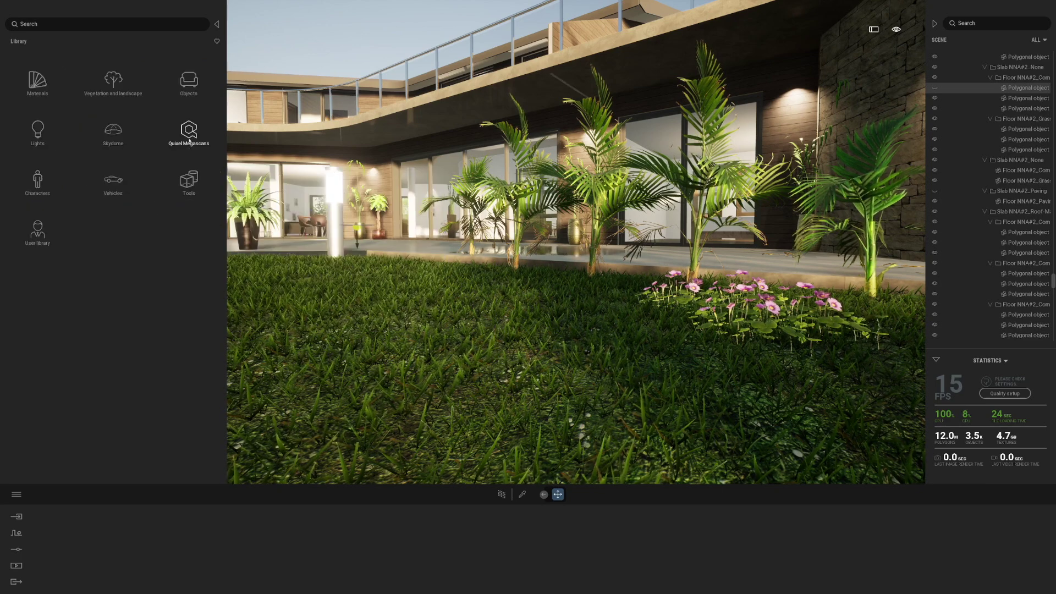
Create the individual variations of the favourite Megascans Acacia and place one Acacia 08, one Acacia 09 and one Acacia 10 on the lawn
left_click(190, 132)
left_click(217, 41)
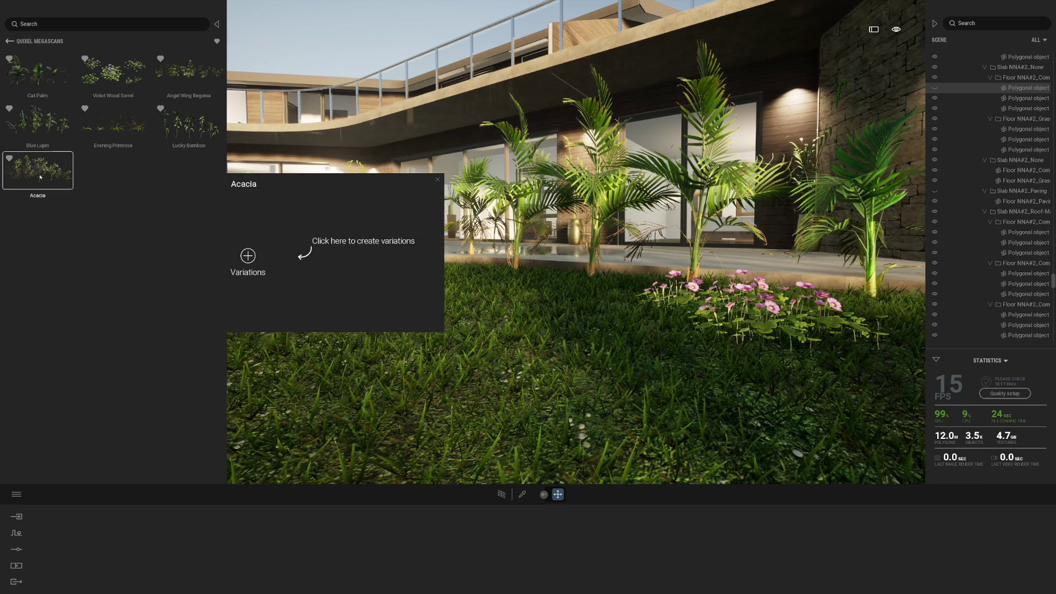
left_click(249, 257)
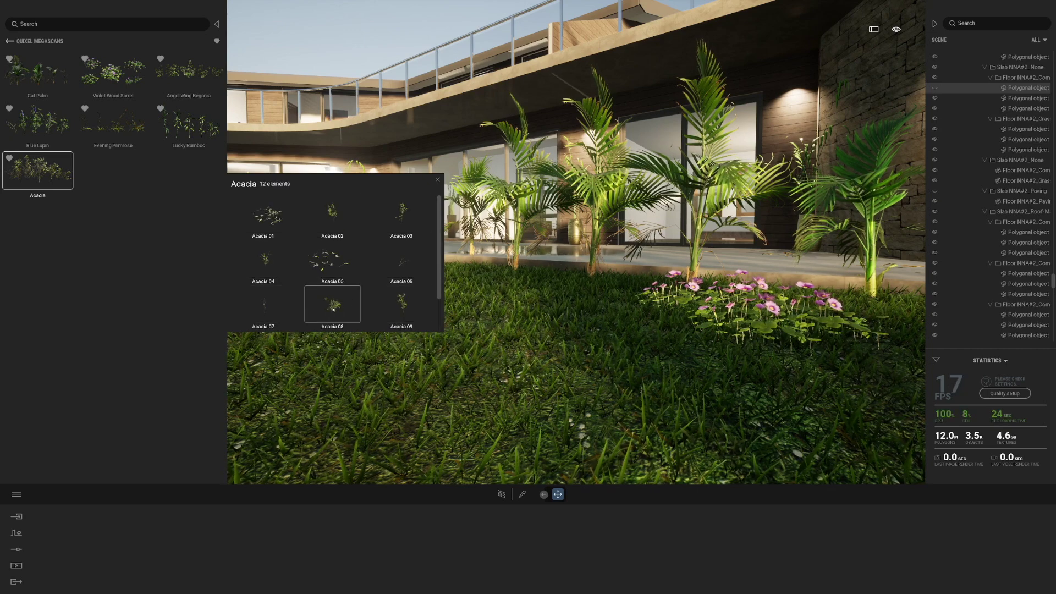
left_click(621, 373)
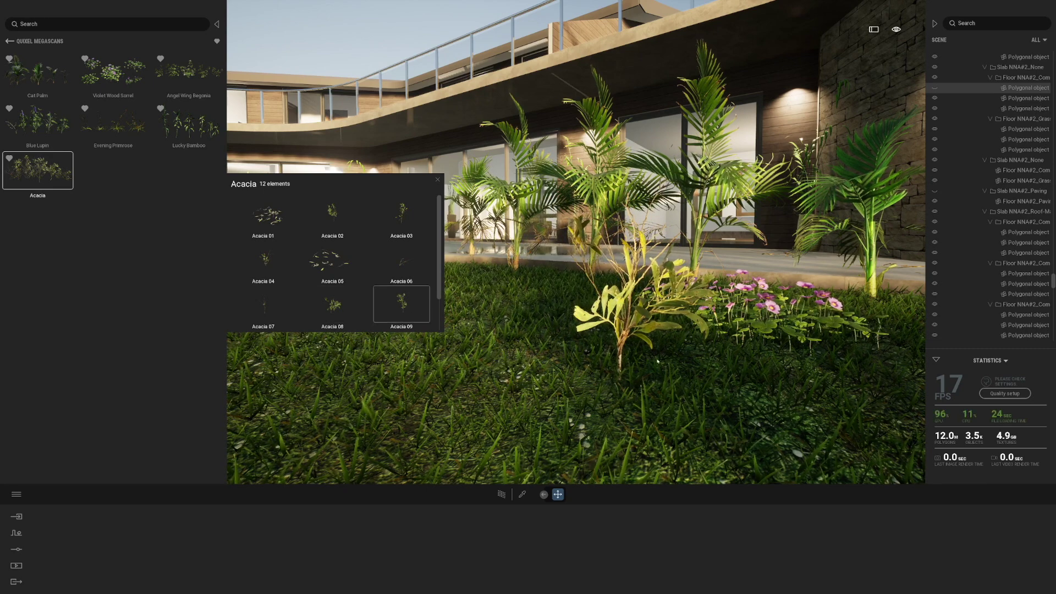
left_click(708, 381)
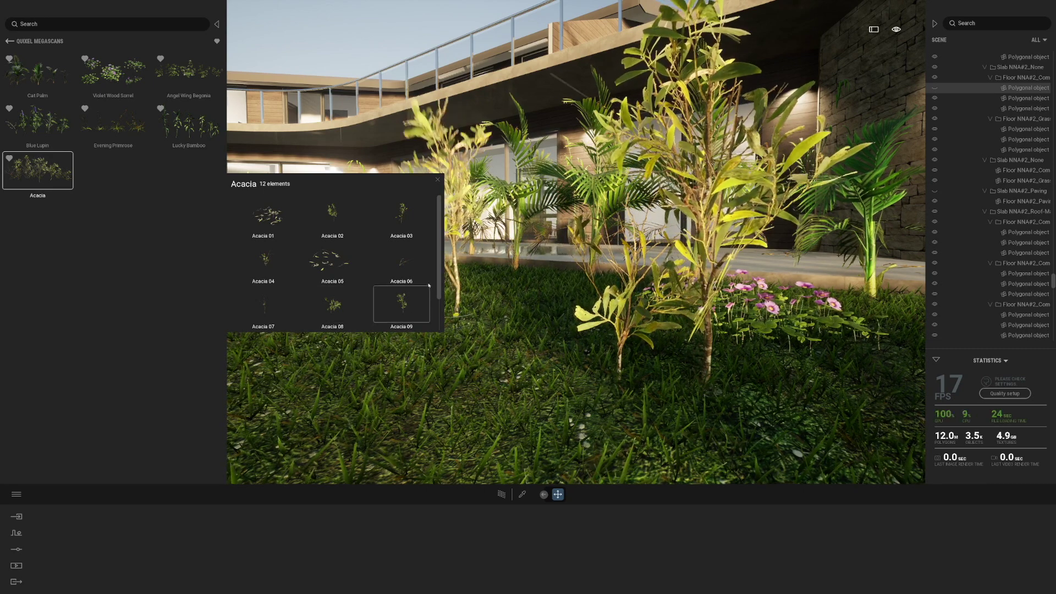
scroll(343, 304, "down", 1)
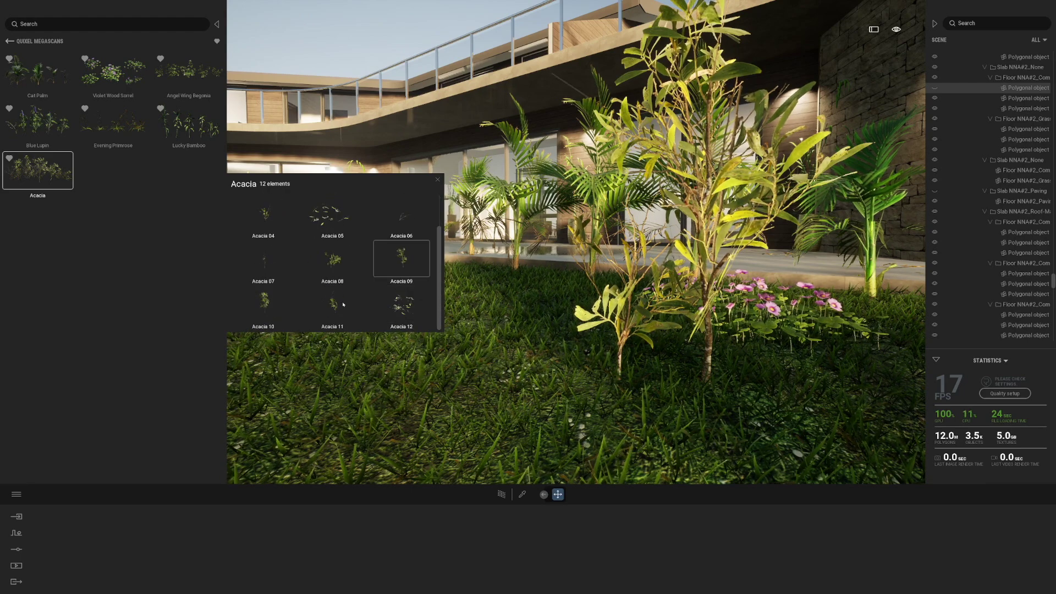
left_click(266, 304)
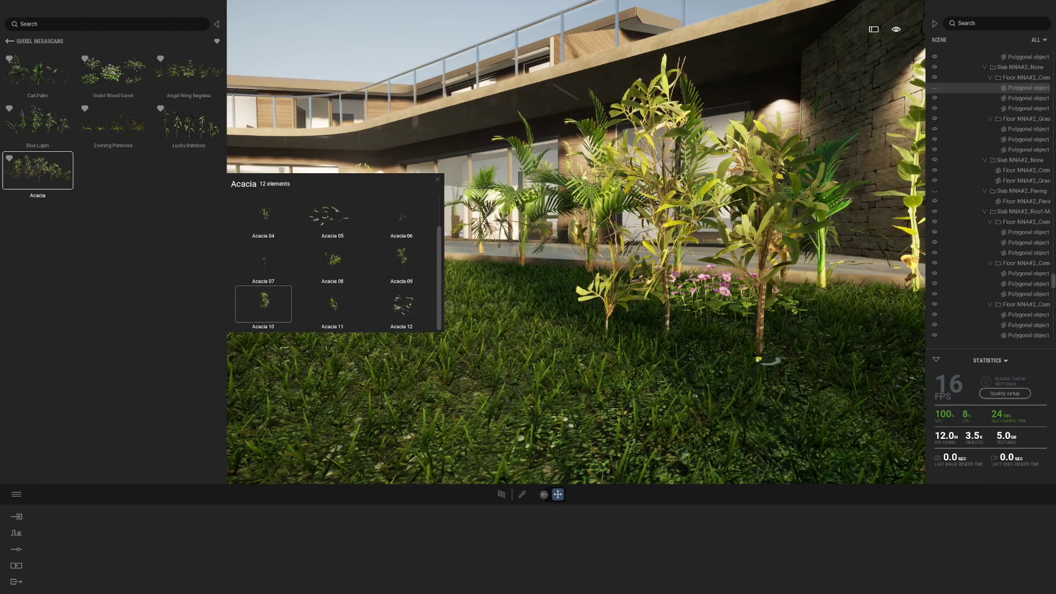
left_click(761, 358)
Examine the planted acacias from farther back and from the side, and look through the whole library's favourites
key("a")
right_click_drag(691, 369, 708, 363)
key("a")
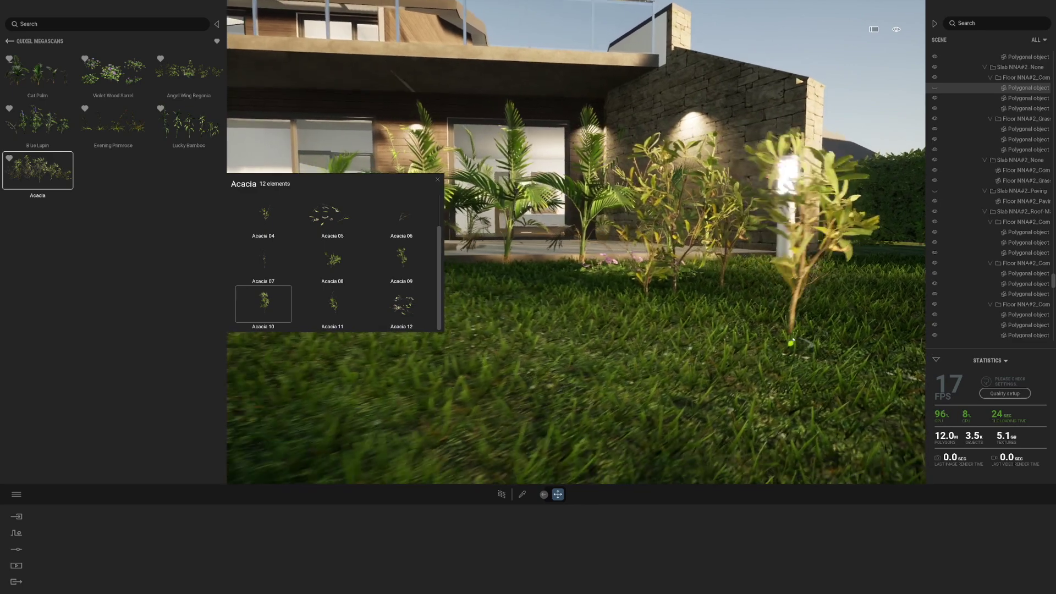
scroll(793, 339, "down", 2)
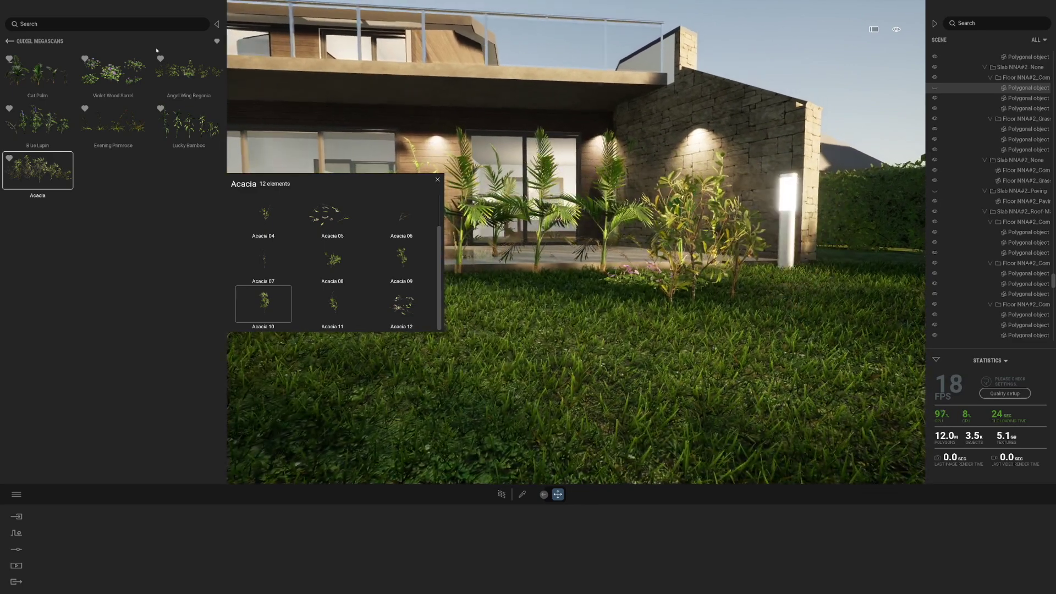
left_click(10, 41)
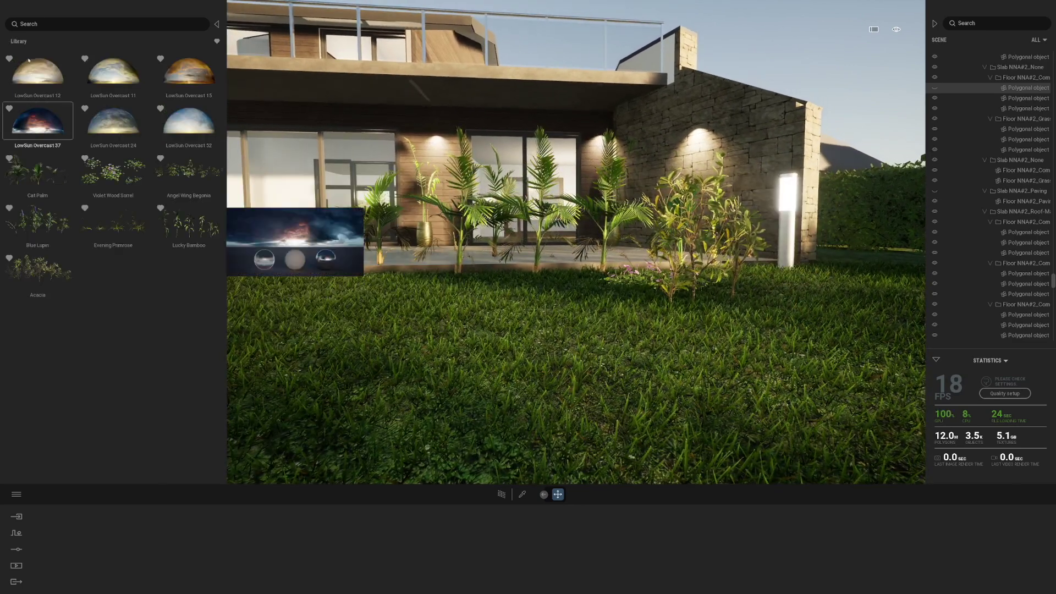
right_click_drag(683, 315, 744, 263)
left_click_drag(744, 263, 776, 185)
right_click_drag(575, 242, 590, 273)
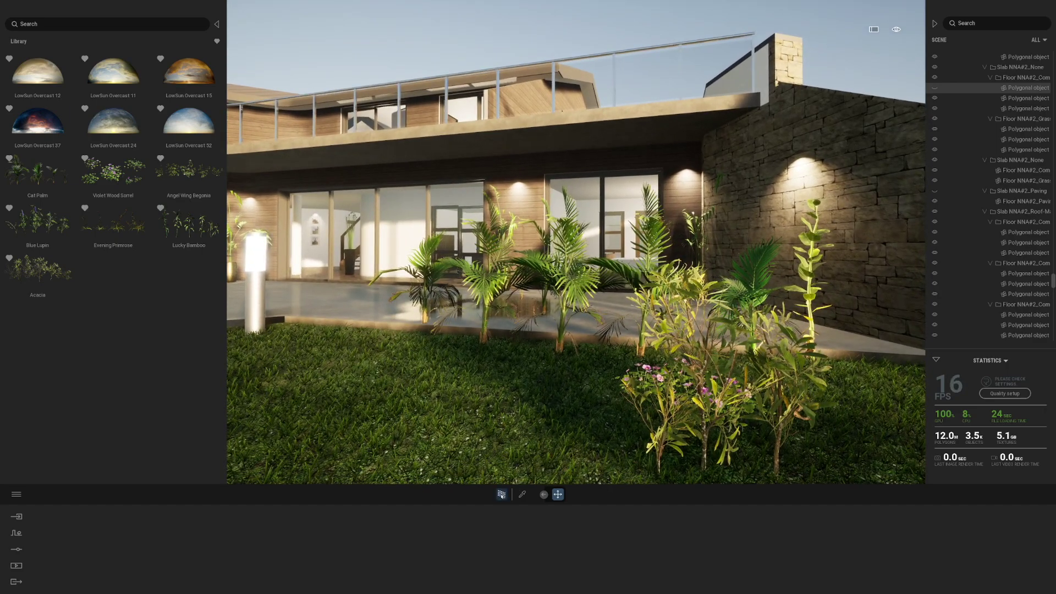
Download the Blackberry, Arrowhead Plant and Mile-a-minute vine climbers and create the individual variations of Blackberry
left_click(501, 494)
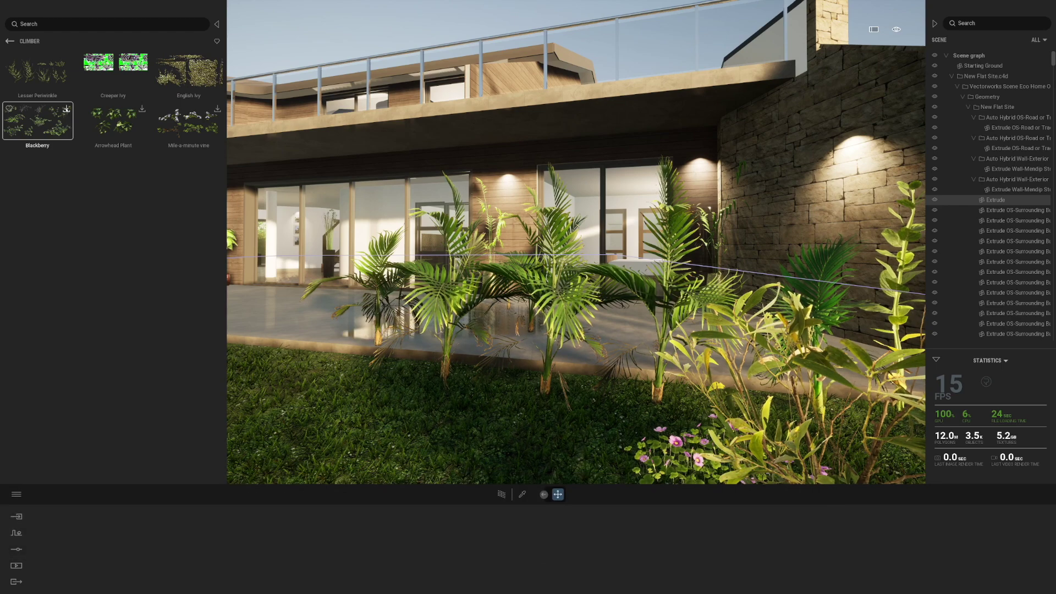
left_click(66, 109)
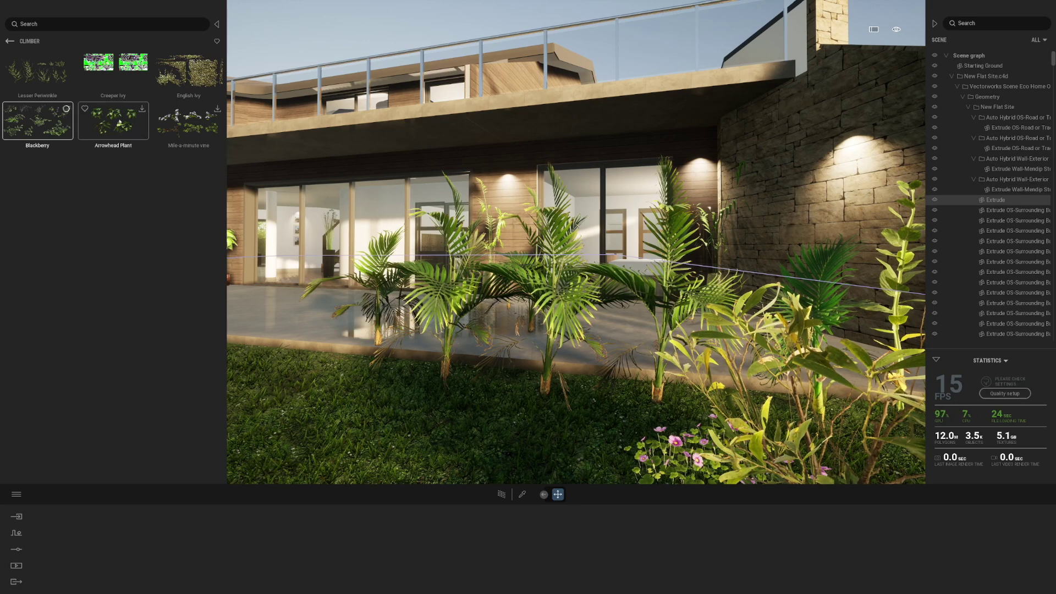
left_click(141, 109)
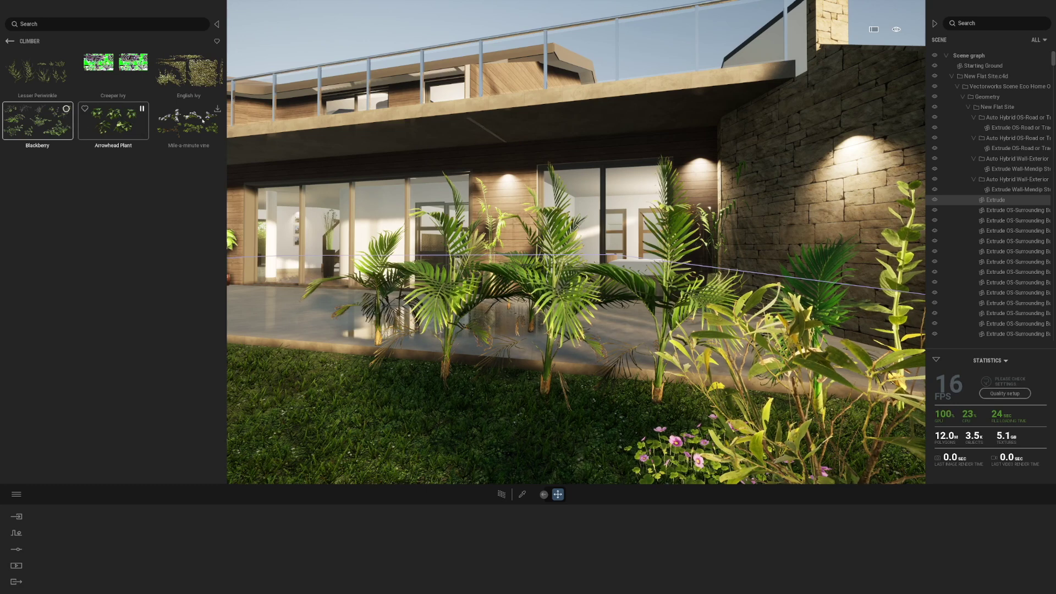
left_click(217, 109)
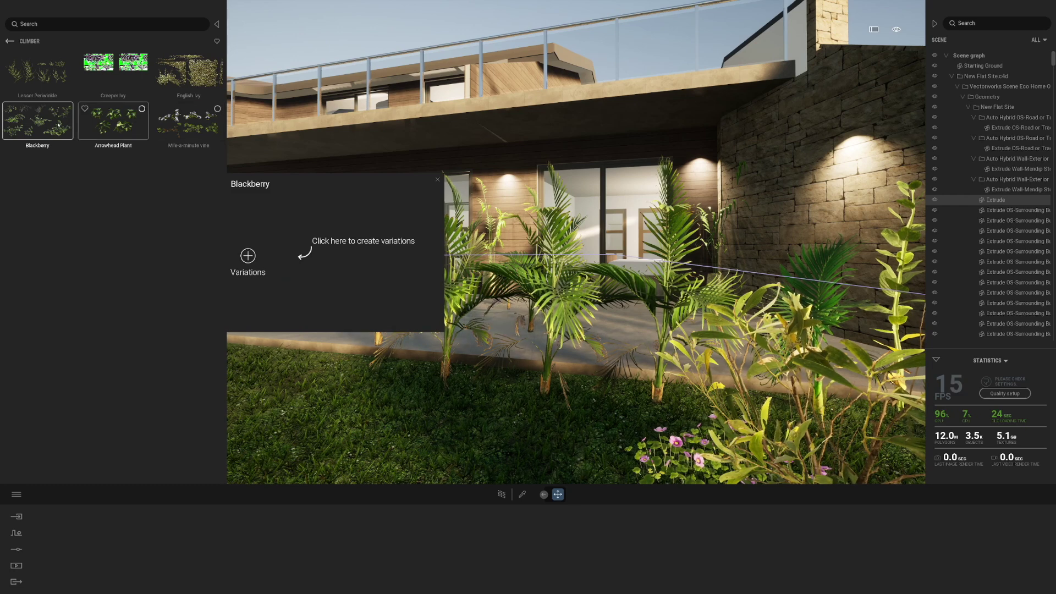
left_click(248, 256)
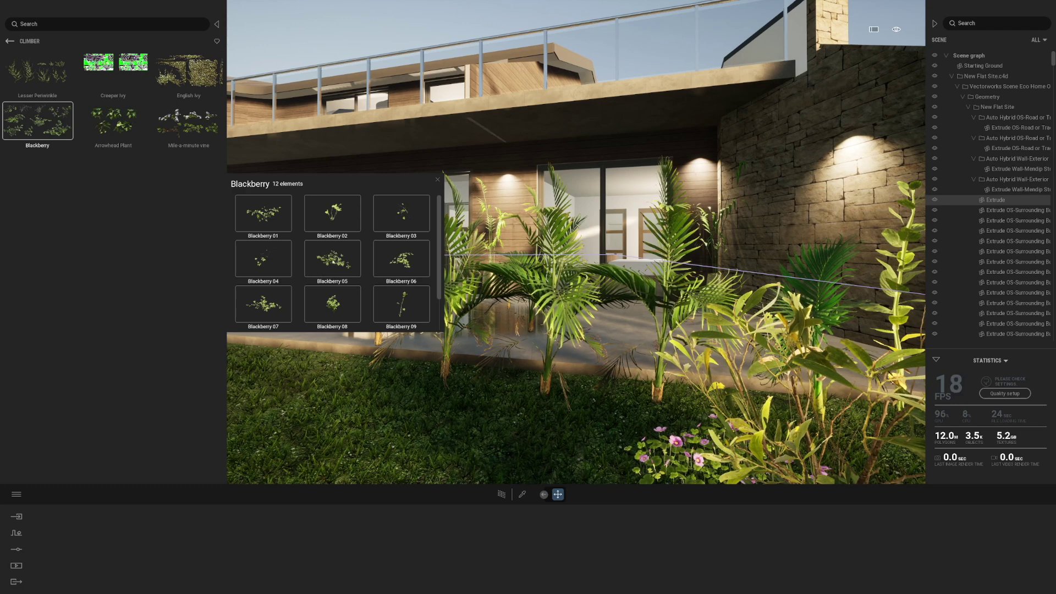
Place Blackberry 05 plants in a row on the lawn in front of the palms and acacias
left_click_drag(332, 261, 554, 451)
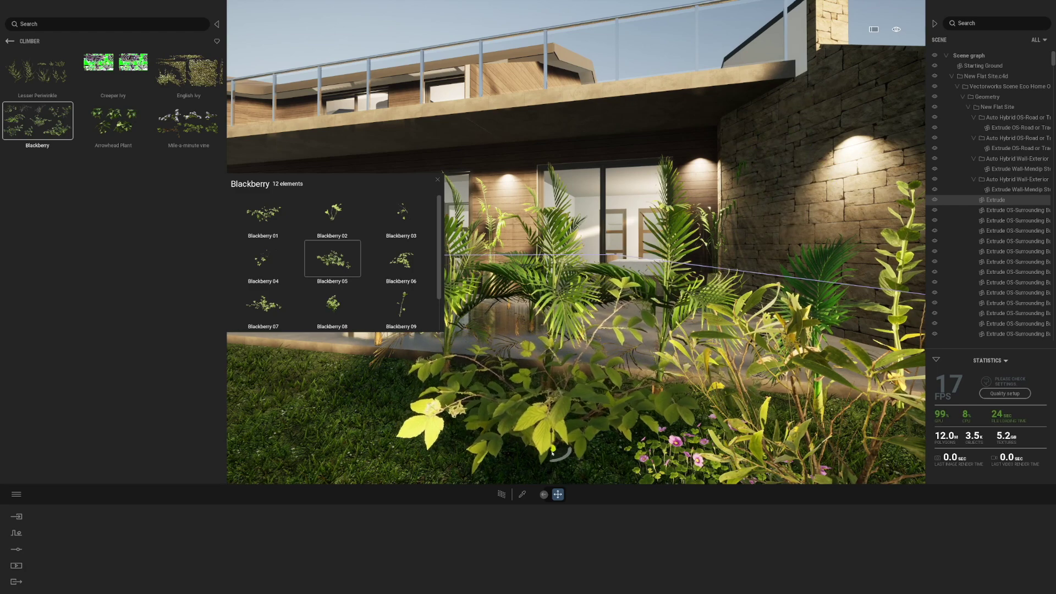
scroll(477, 452, "down", 3)
left_click_drag(560, 386, 802, 397)
Select the Blackberry 06, 07 and 08 variations together and scatter six random plants from them over the lawn in front of the existing row
left_click(402, 258)
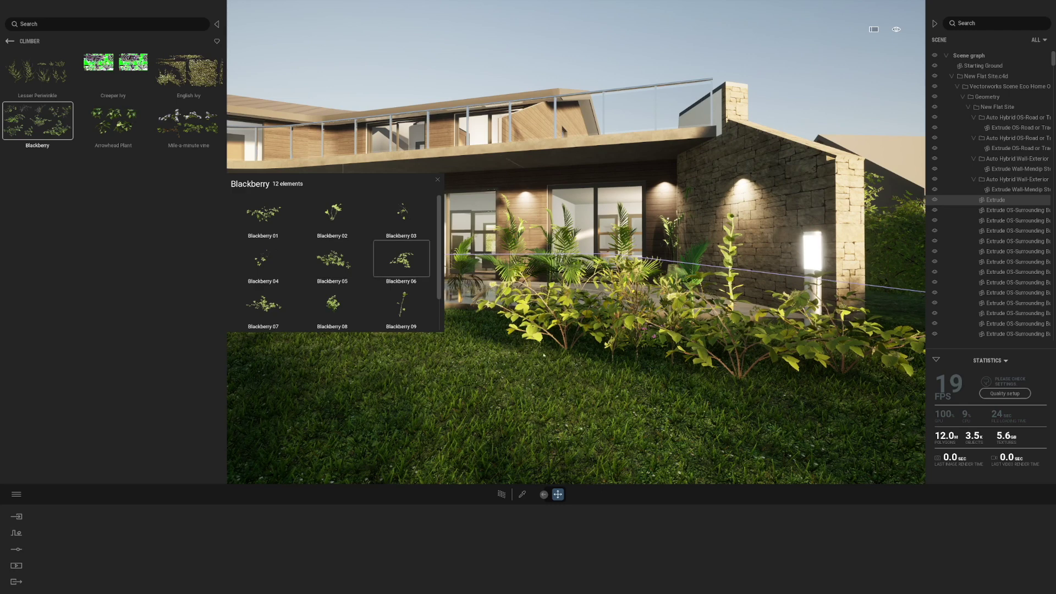
left_click(278, 307, "ctrl")
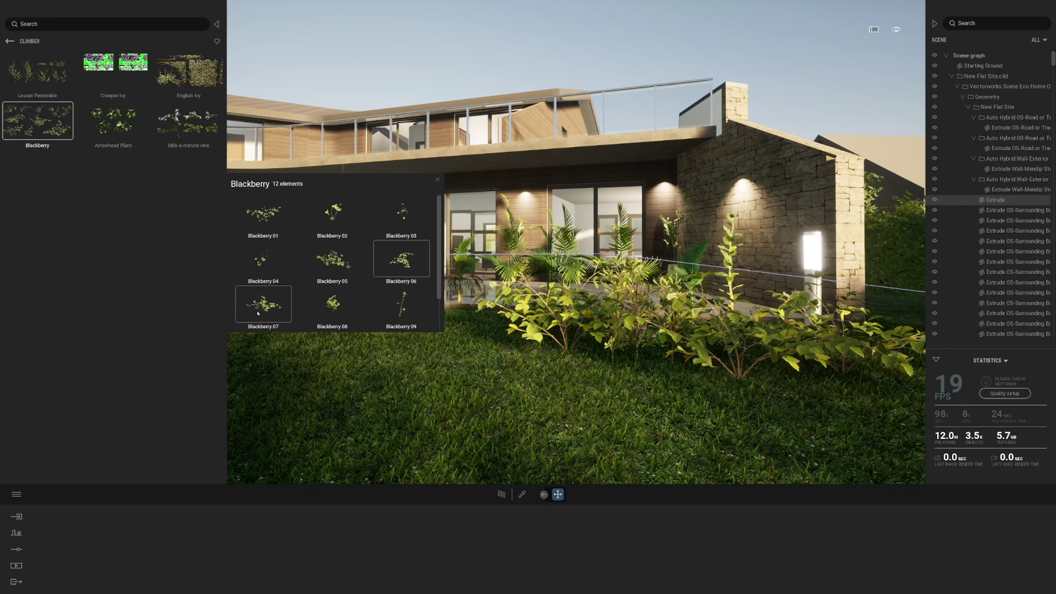
left_click(330, 305, "ctrl")
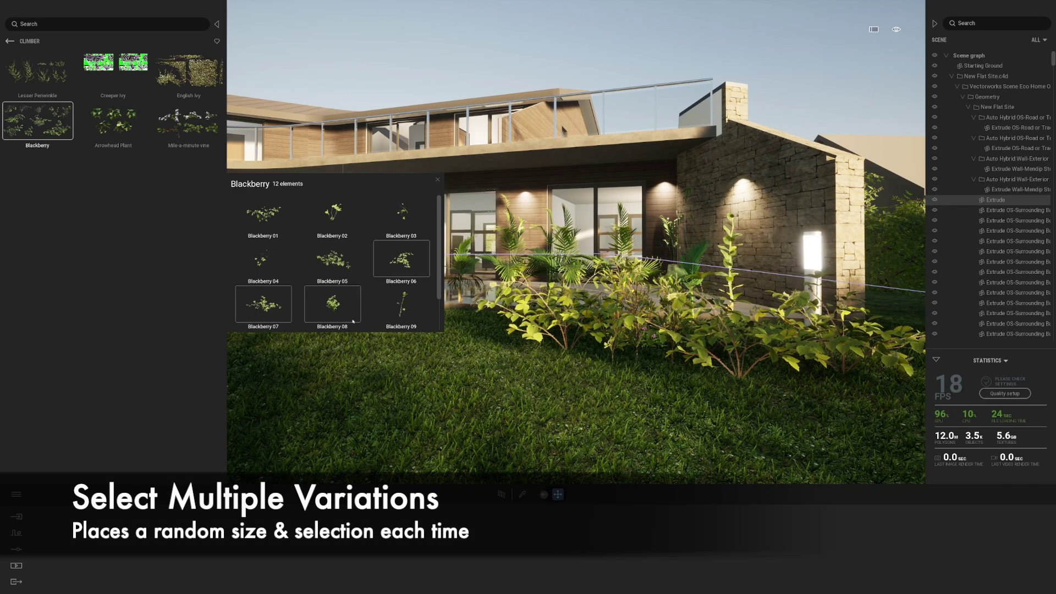
left_click(504, 380)
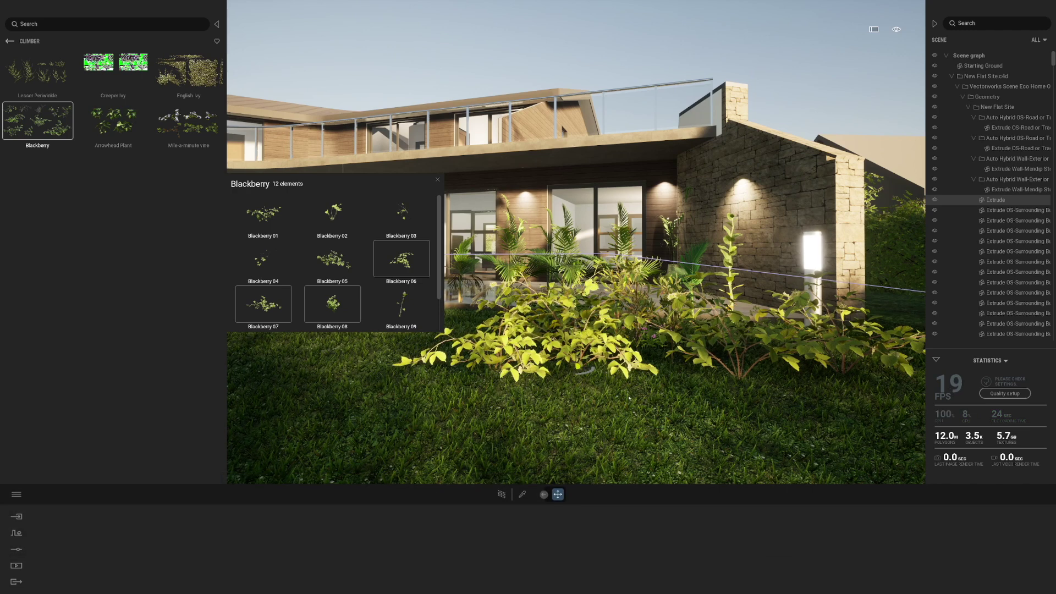
left_click(611, 397)
left_click(565, 410)
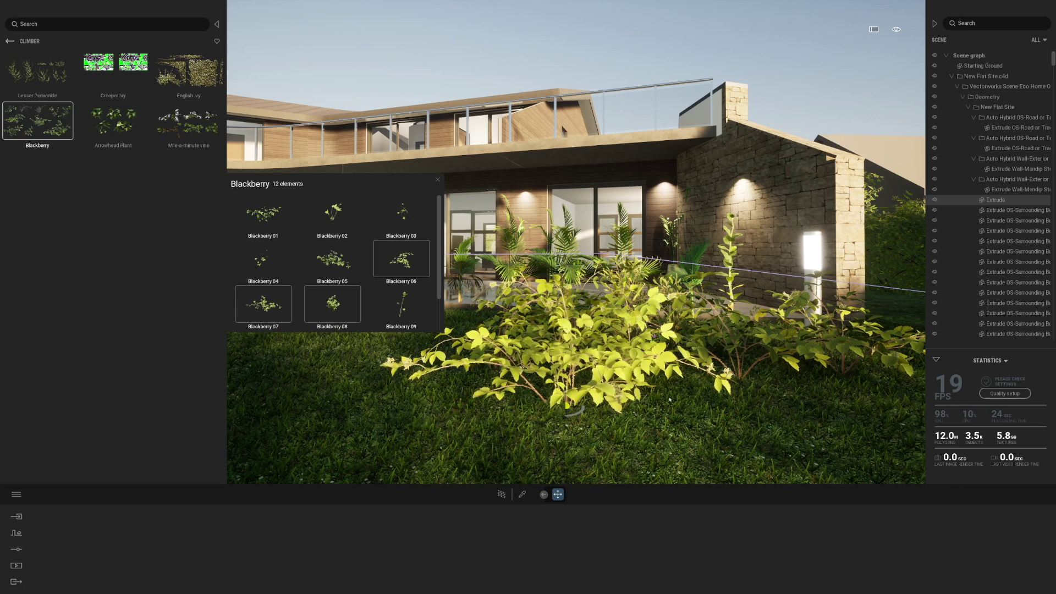
left_click(695, 397)
left_click(813, 422)
left_click(689, 429)
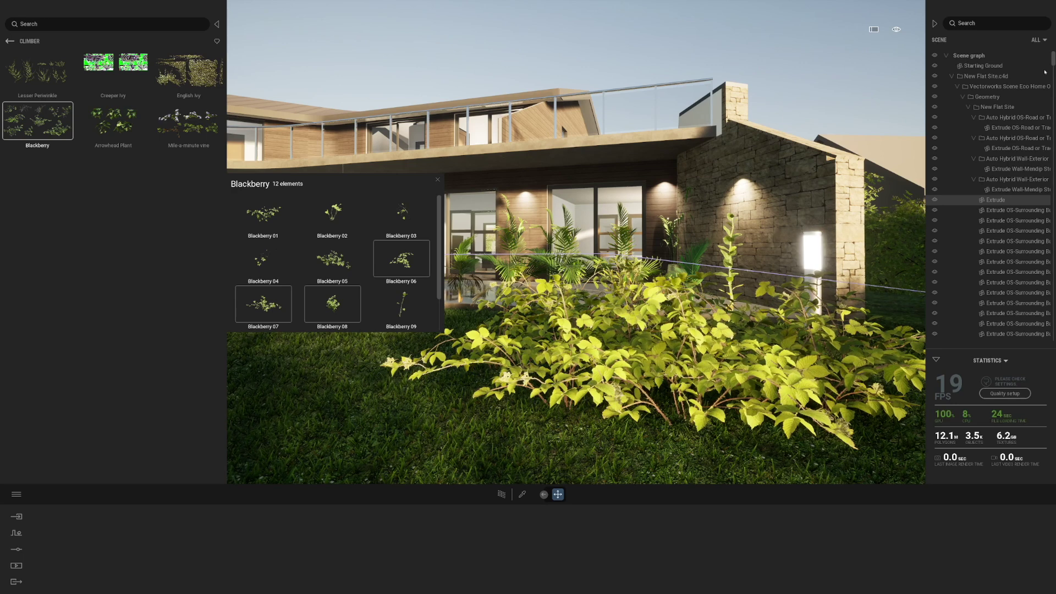
Try a pink tint on the Blackberry 08 and the four Blackberry 07 plants at the end of the scene graph
left_click_drag(1053, 59, 1025, 361)
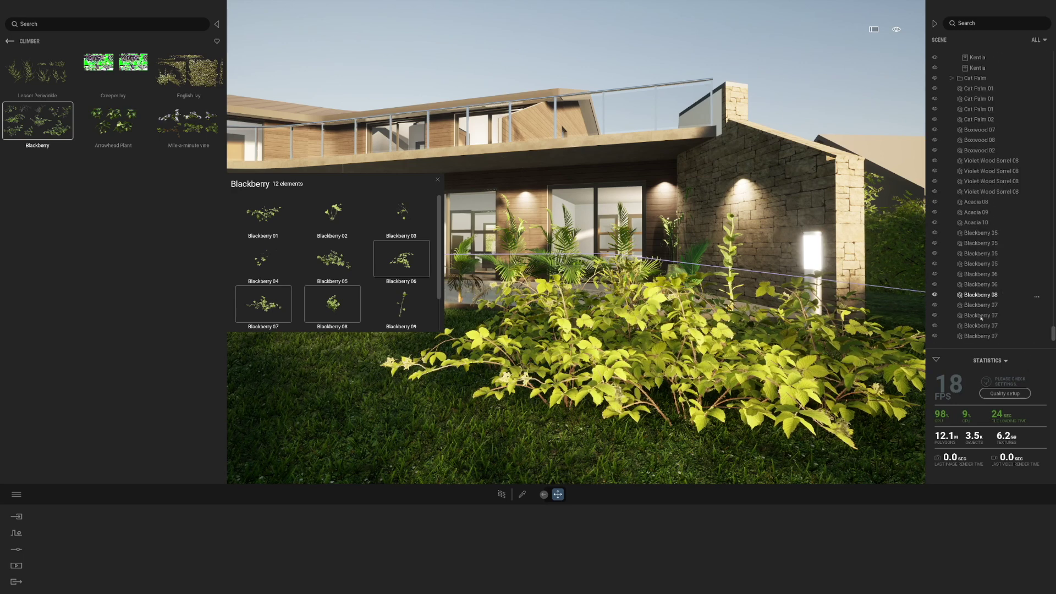
left_click(980, 295)
left_click(969, 336, "shift")
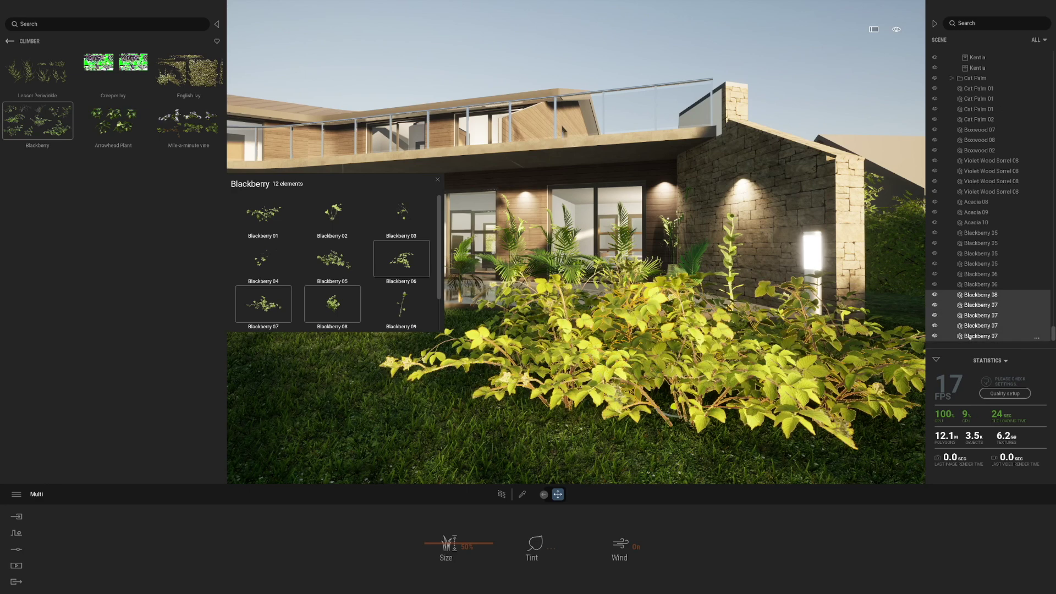
left_click(550, 548)
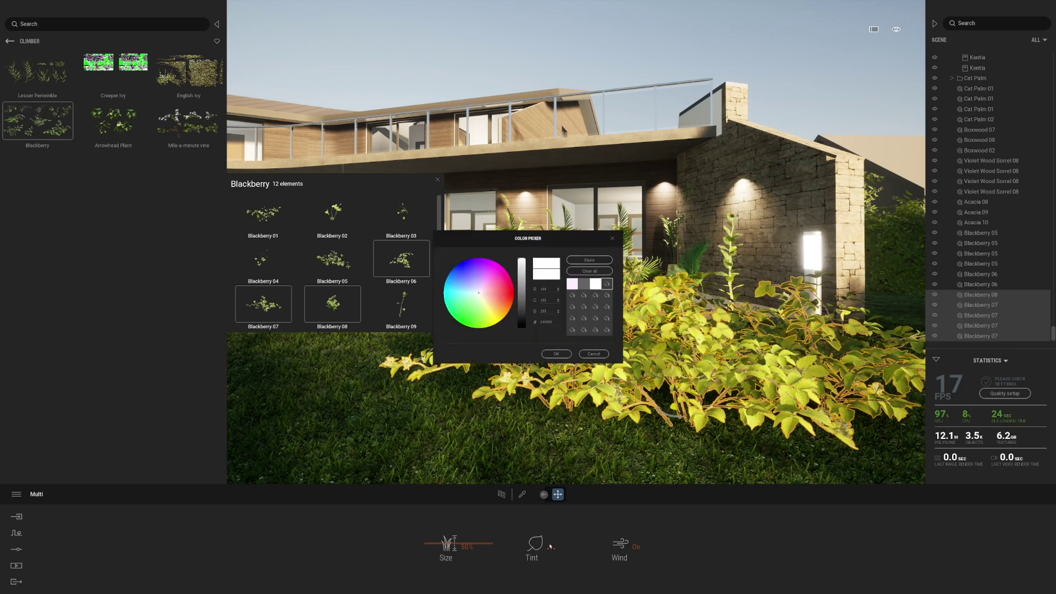
left_click(491, 293)
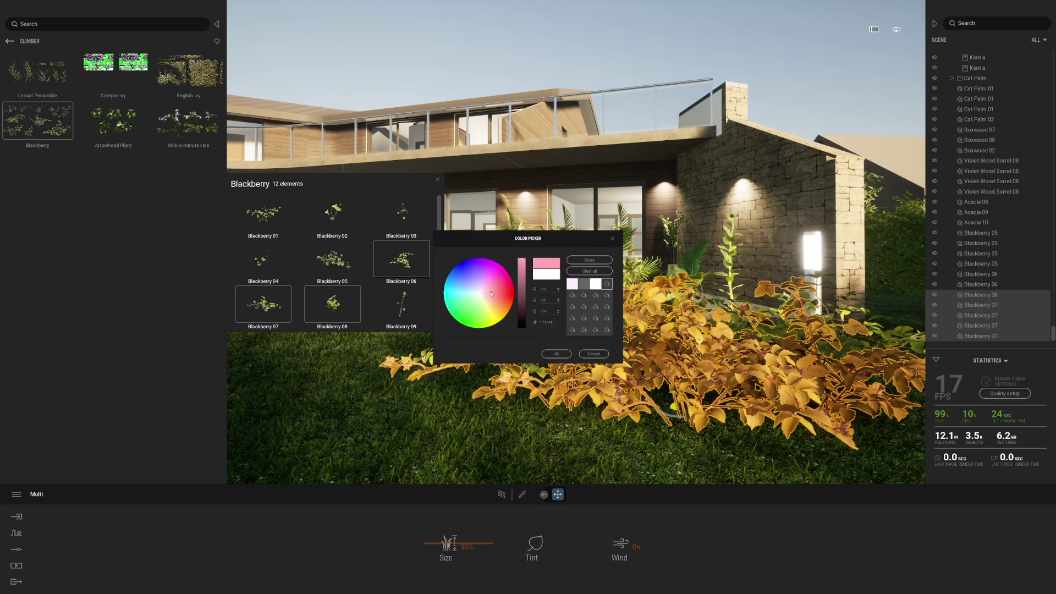
left_click(598, 354)
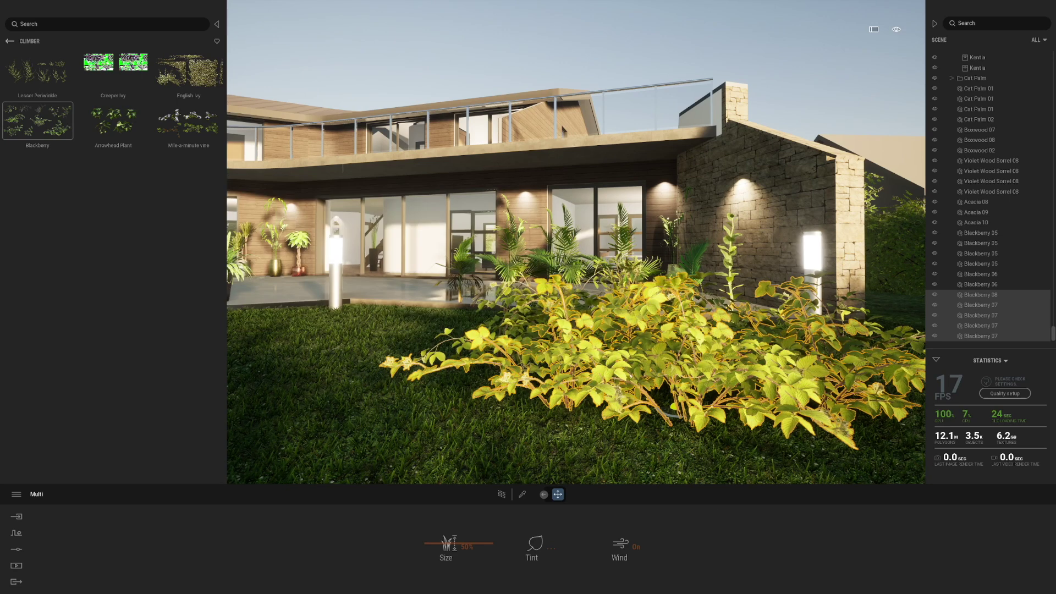
Tint only the Blackberry 07 plant at the left end of the group pink
left_click(583, 356)
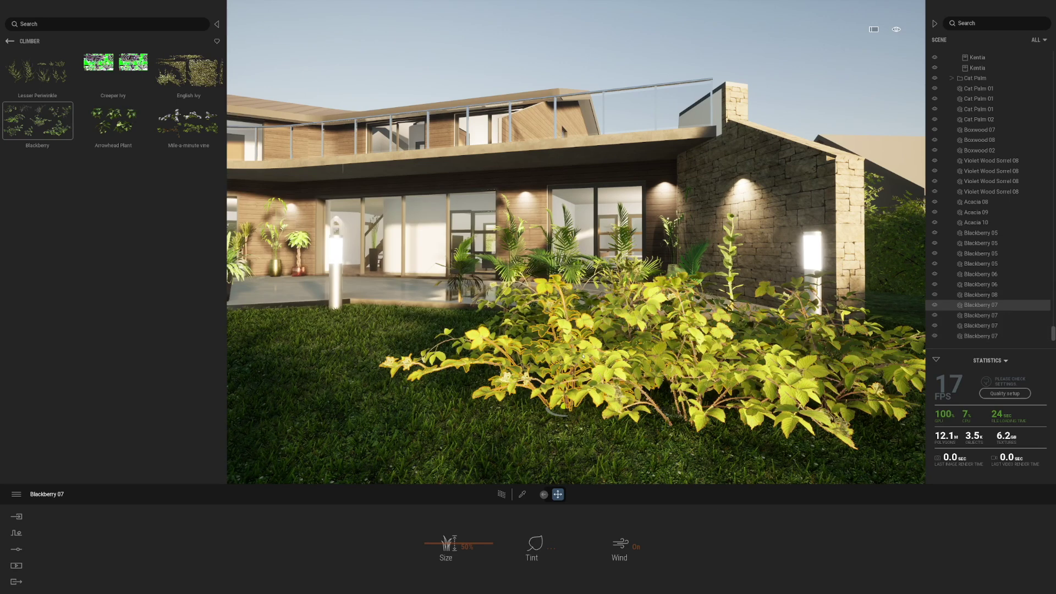
left_click(551, 547)
left_click_drag(512, 258, 296, 282)
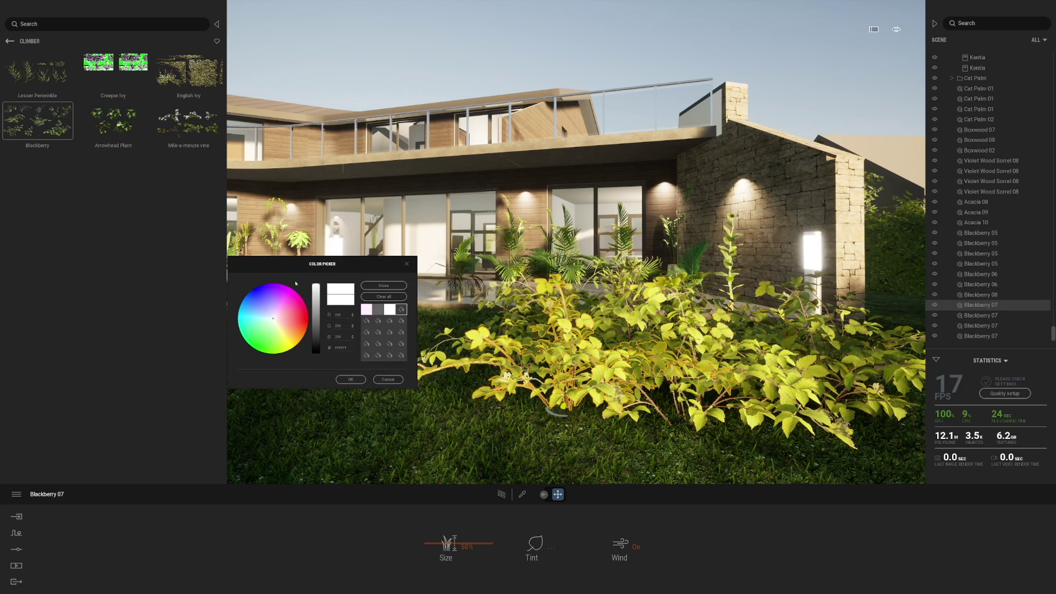
left_click_drag(281, 330, 285, 316)
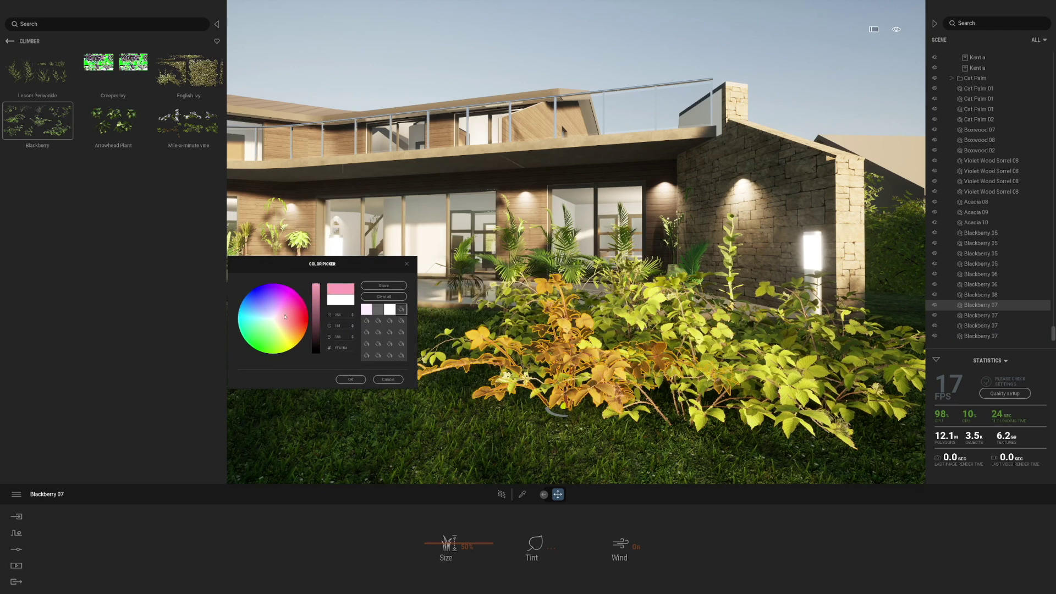
left_click(364, 378)
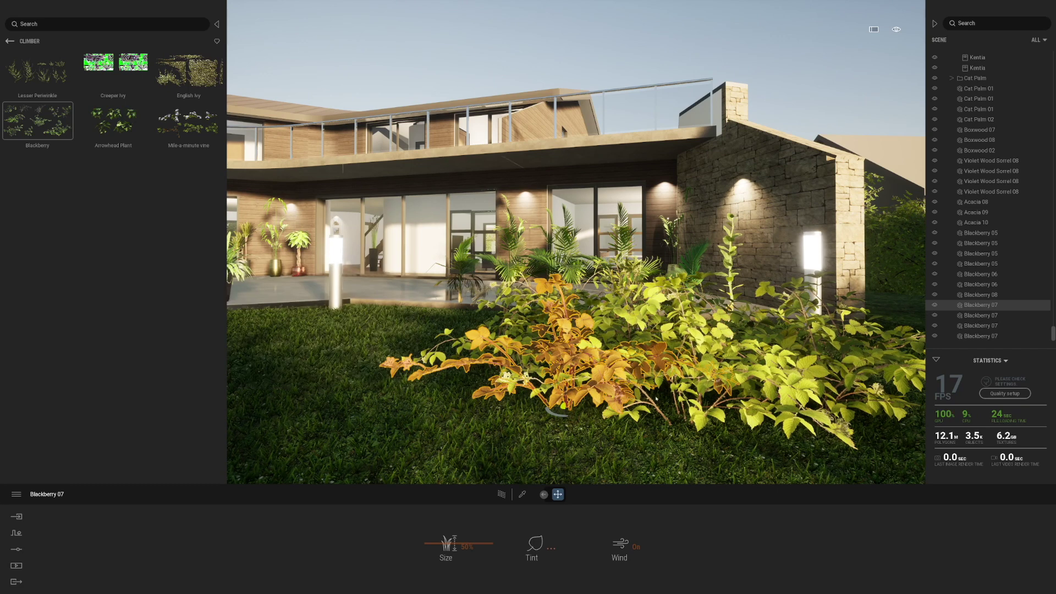
Tint the Blackberry 07 plant at the right end of the blackberry group light orange
left_click(677, 415)
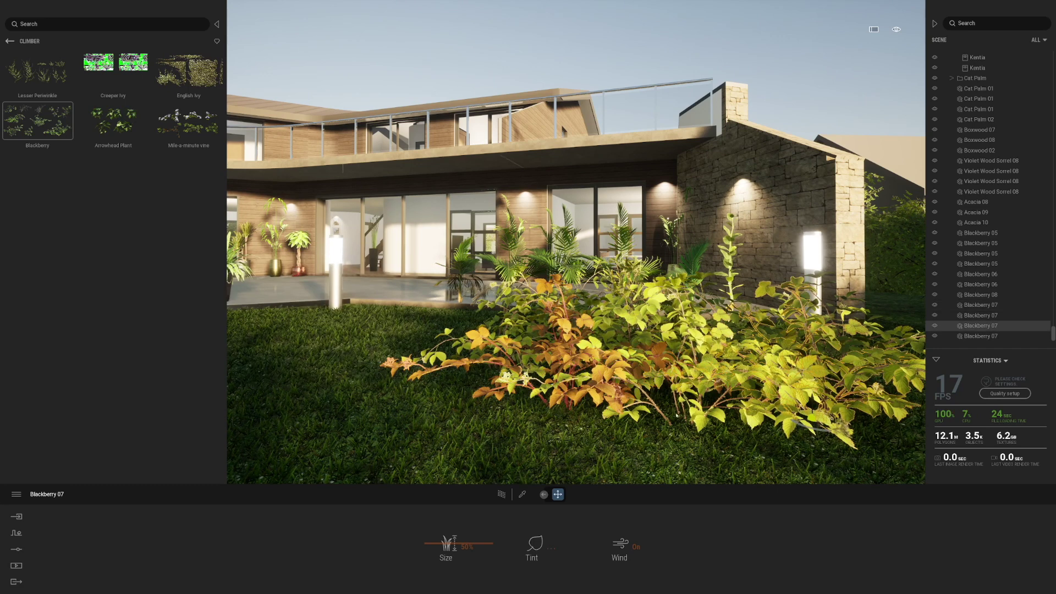
left_click(534, 544)
left_click_drag(508, 259, 785, 471)
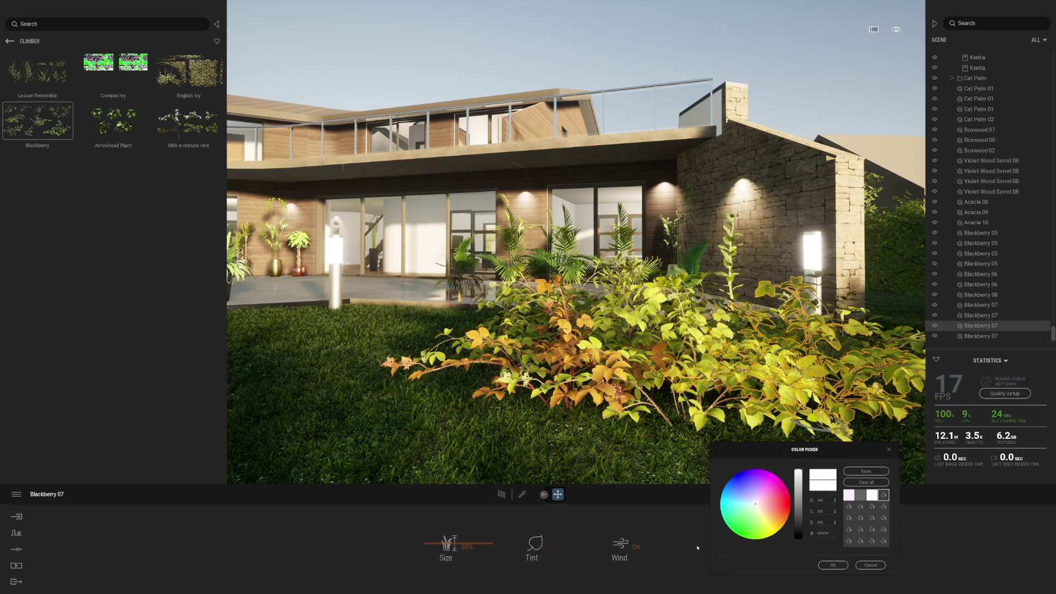
left_click_drag(764, 507, 757, 515)
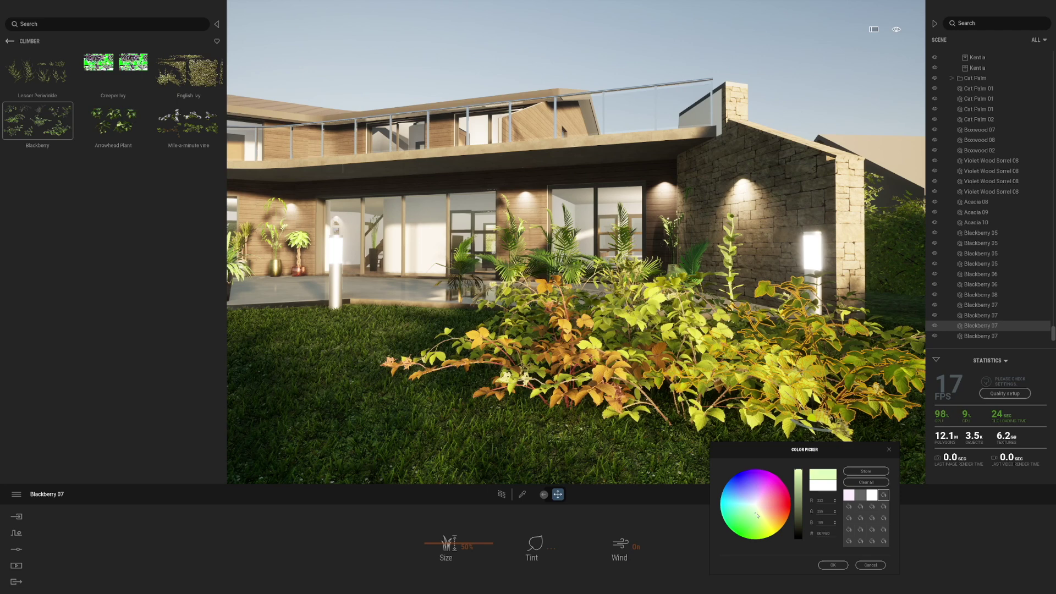
left_click(771, 514)
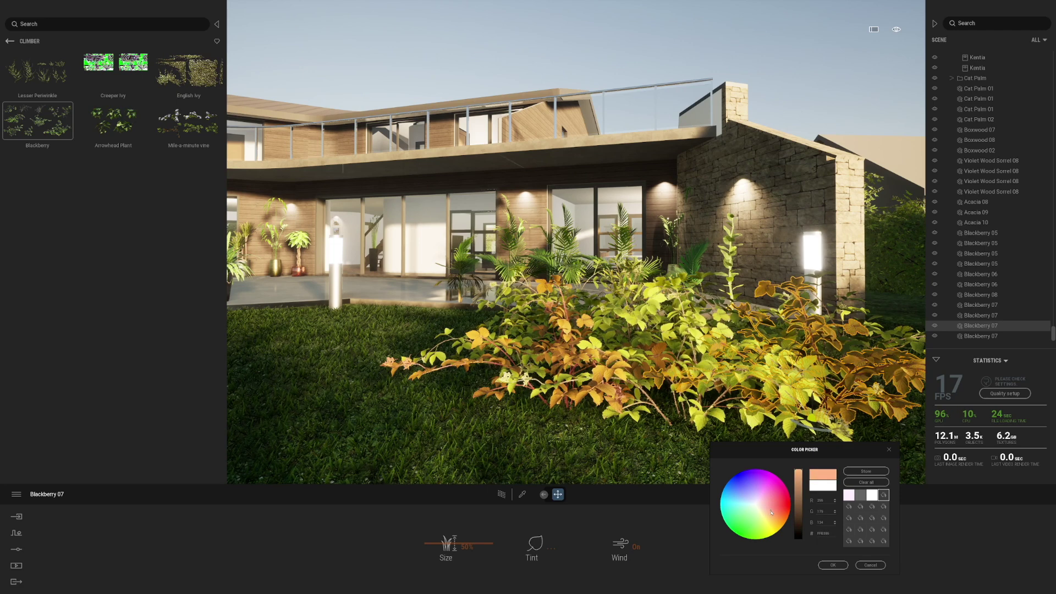
left_click(832, 565)
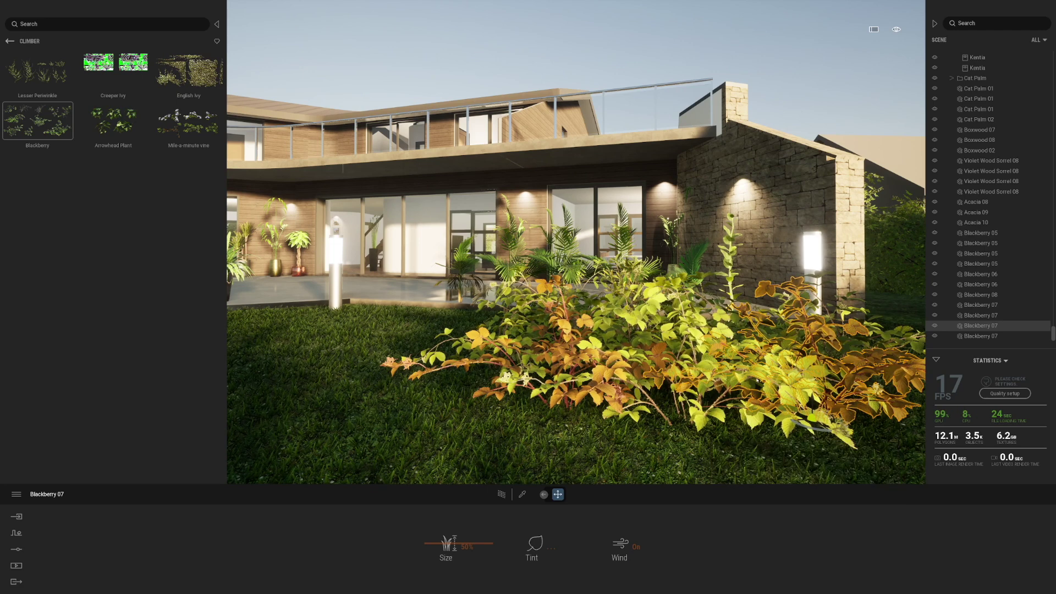
Preview the tinted blackberries from the stone wall side with the Path Tracer, and return to the real-time view
right_click_drag(577, 300, 714, 291)
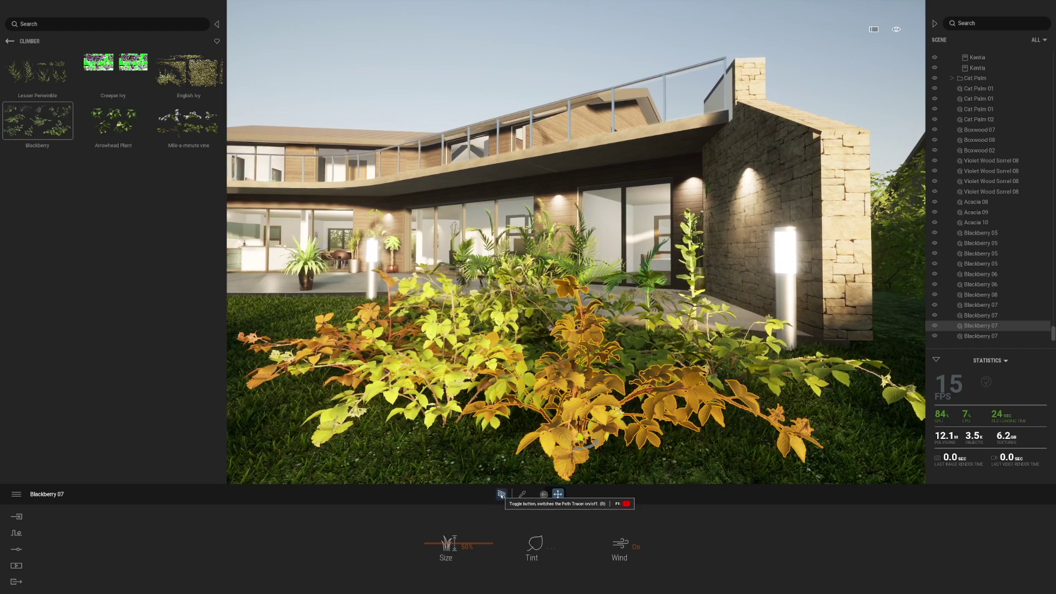
left_click(502, 495)
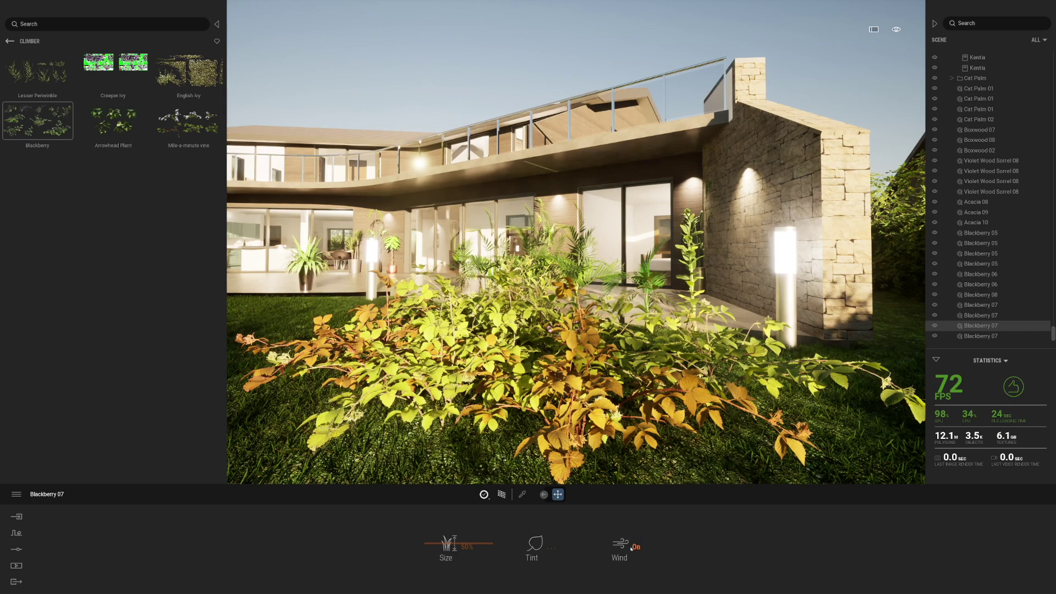
left_click(502, 494)
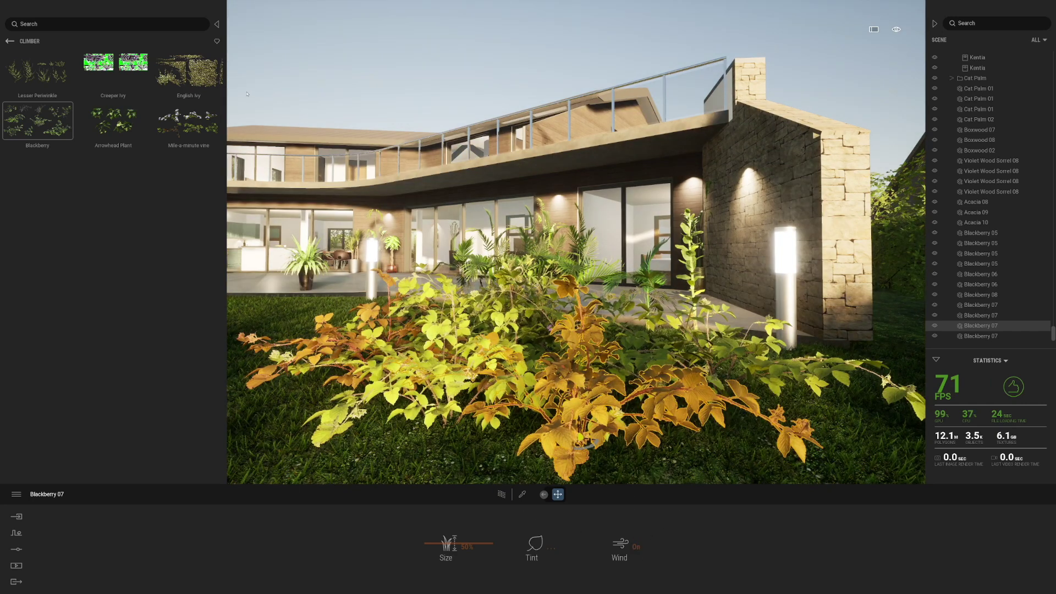
Download the Beech Fern set from the Fern category of the Megascans 3D plants
left_click(37, 121)
left_click(10, 41)
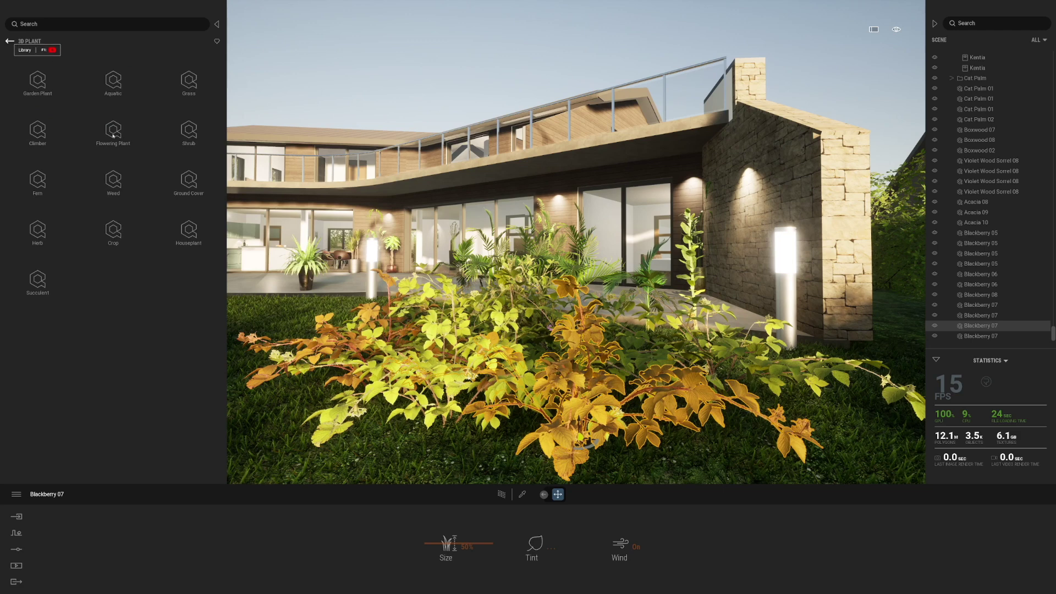
left_click(186, 182)
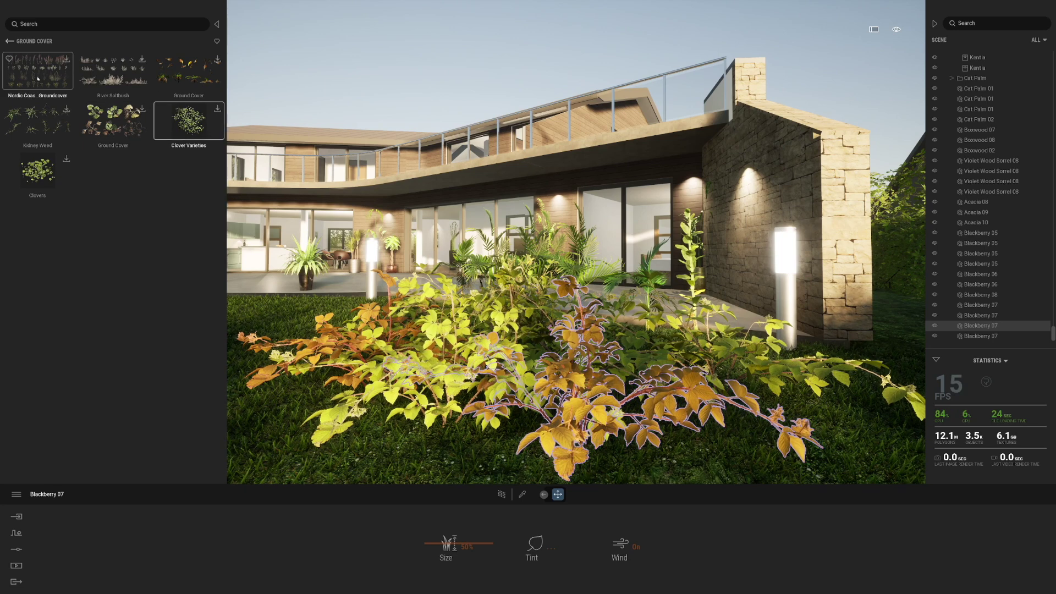
left_click(9, 41)
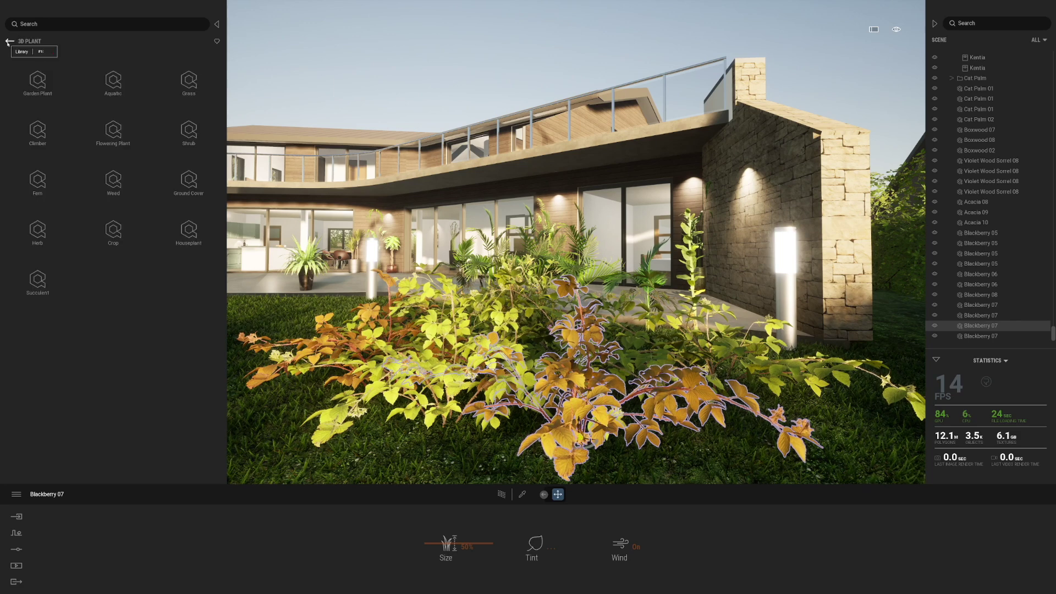
left_click(38, 179)
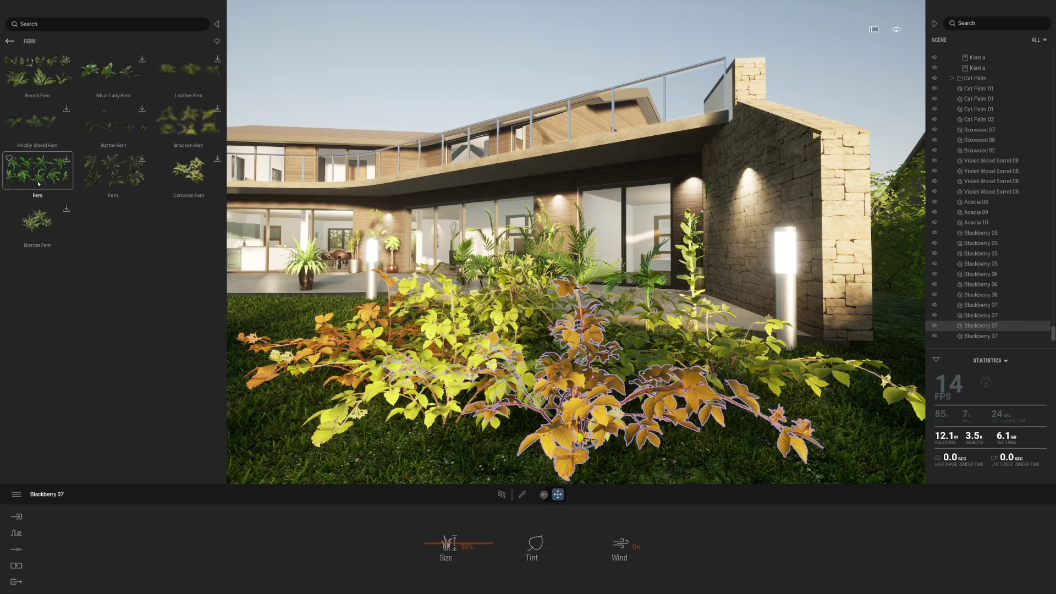
left_click(66, 59)
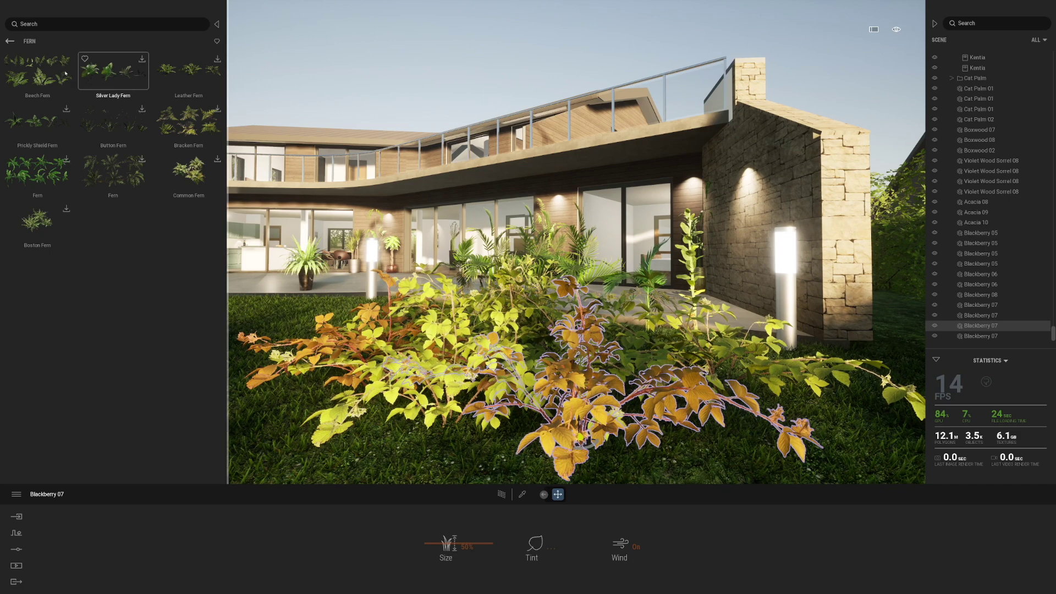
Place two Beech Fern 01 plants side by side on the lawn in front of the blackberries
left_click(37, 71)
left_click(248, 256)
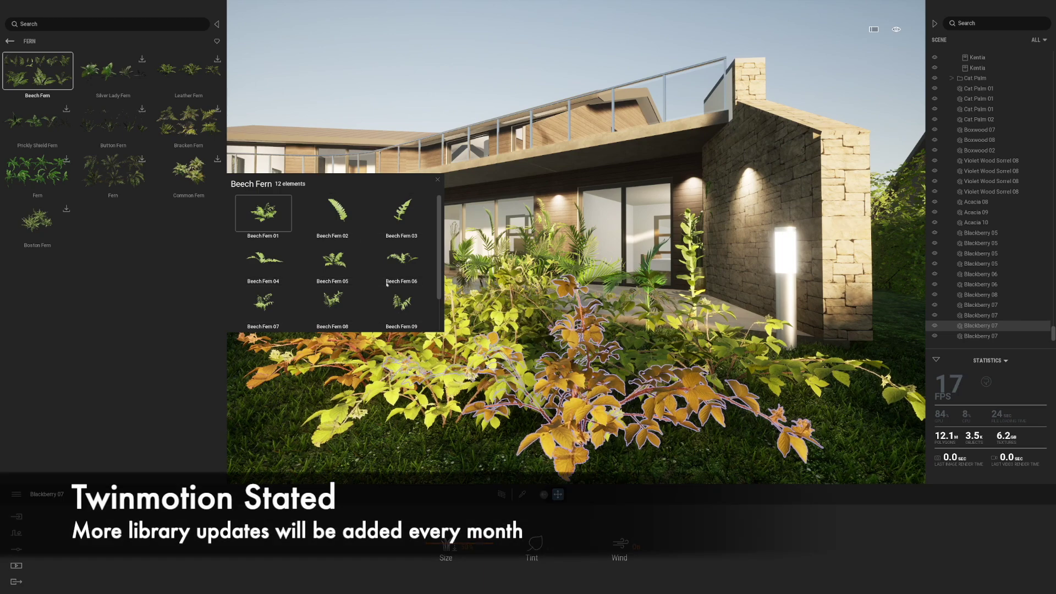
scroll(438, 384, "down", 4)
left_click(490, 381)
left_click_drag(531, 378, 530, 378)
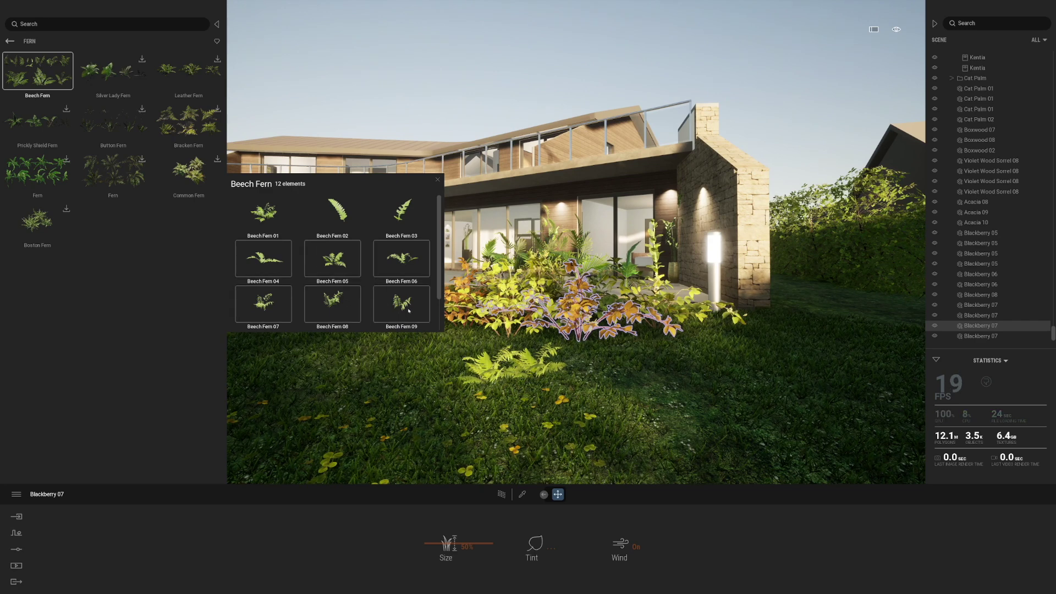
Scatter random ferns from the Beech Fern 04 to 09 variations around the two placed ferns
left_click(590, 384)
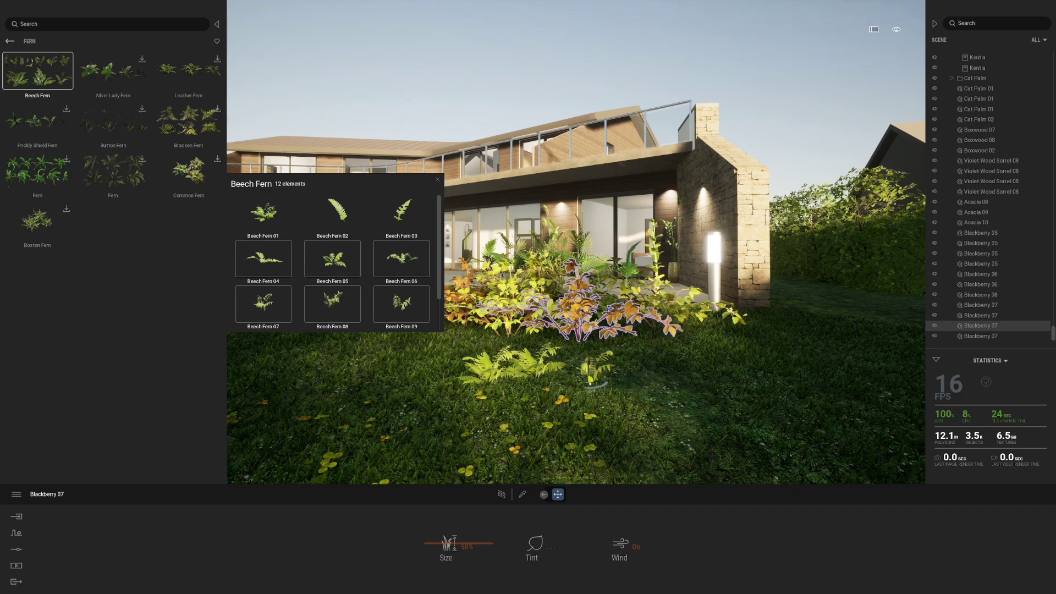
left_click_drag(554, 395, 599, 400)
left_click(528, 418)
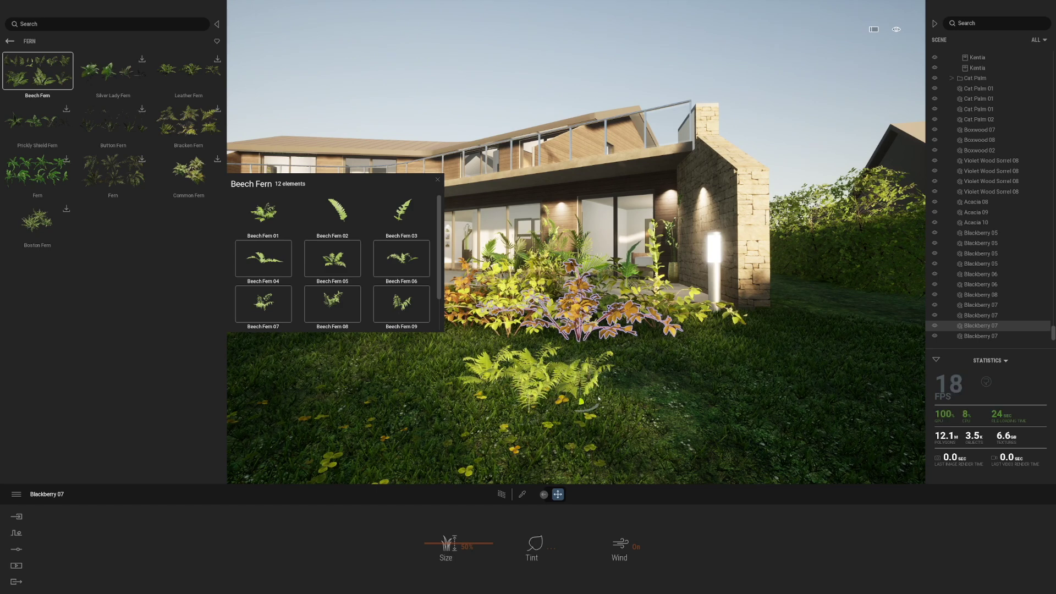
left_click(565, 414)
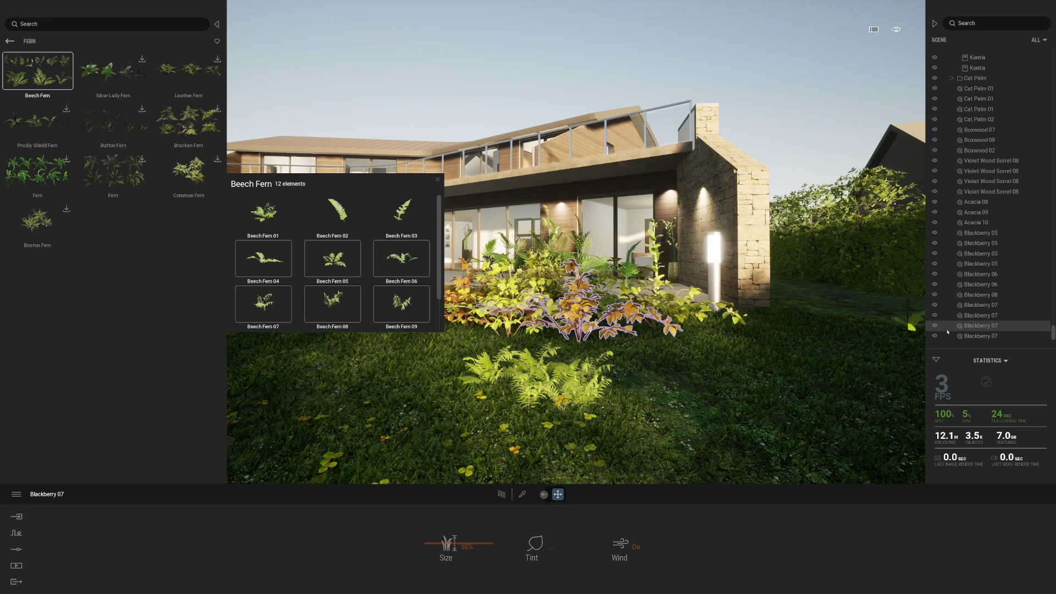
Select the nine placed Beech Ferns in the scene graph and copy them as instances across the lawn beside the originals
left_click_drag(1054, 334, 1054, 340)
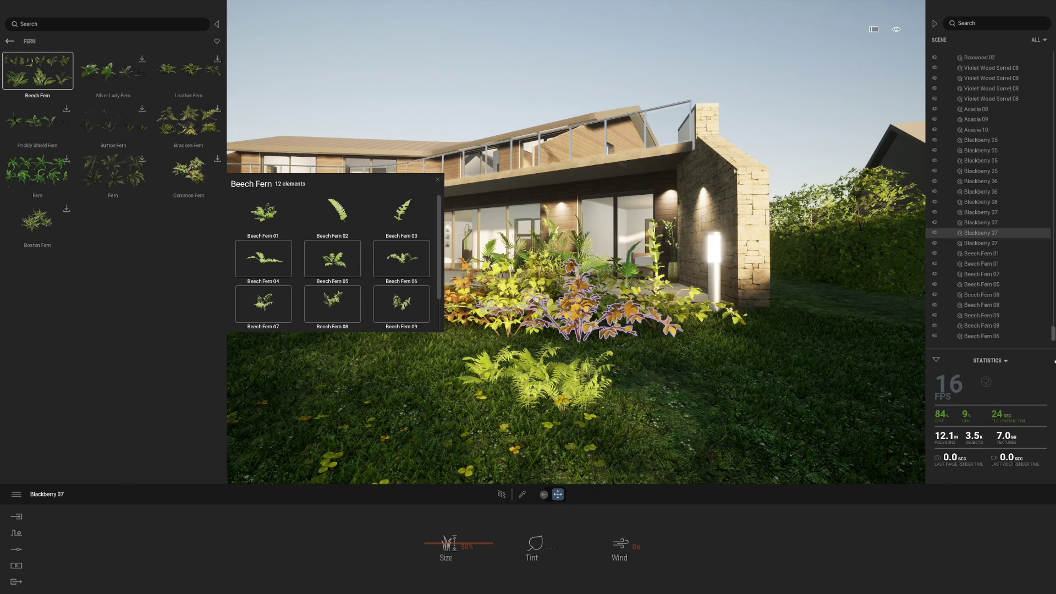
left_click(1002, 336)
left_click(984, 254, "shift")
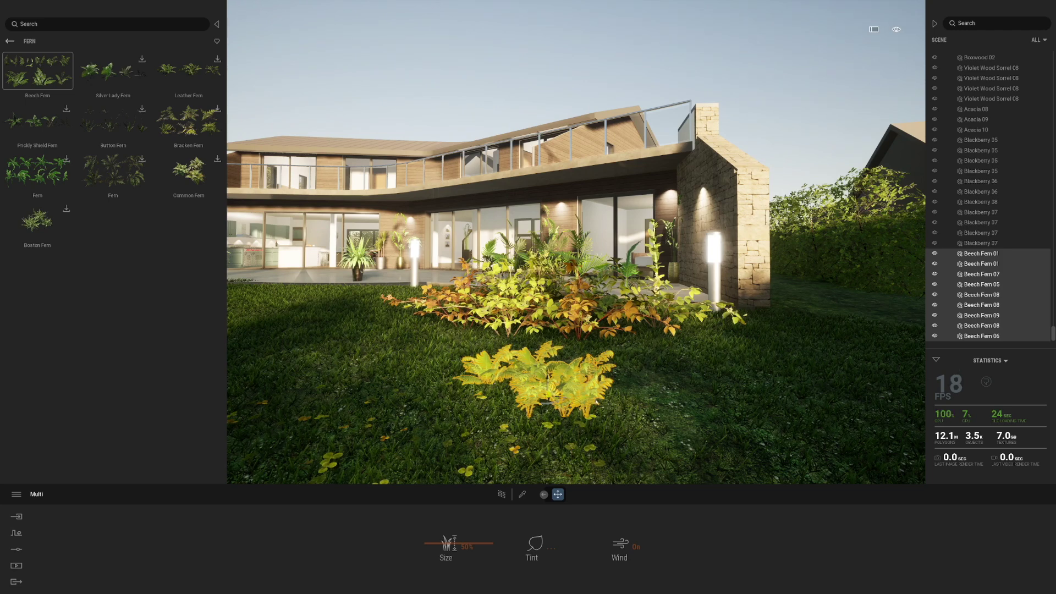
left_click_drag(625, 394, 655, 425, "shift")
left_click(520, 337)
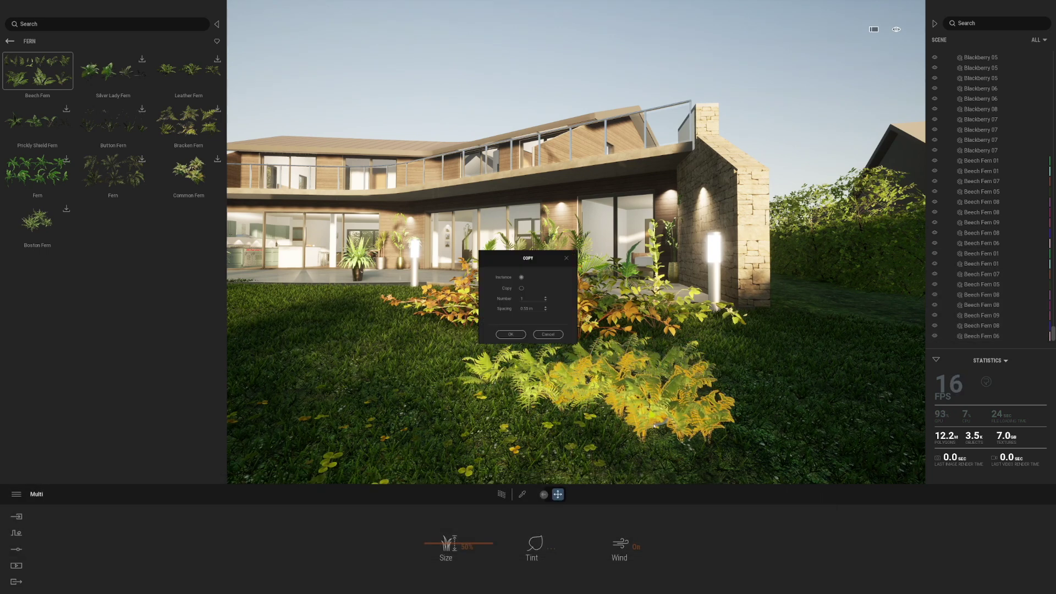
left_click(550, 336)
left_click_drag(741, 394, 786, 392, "shift")
left_click(507, 334)
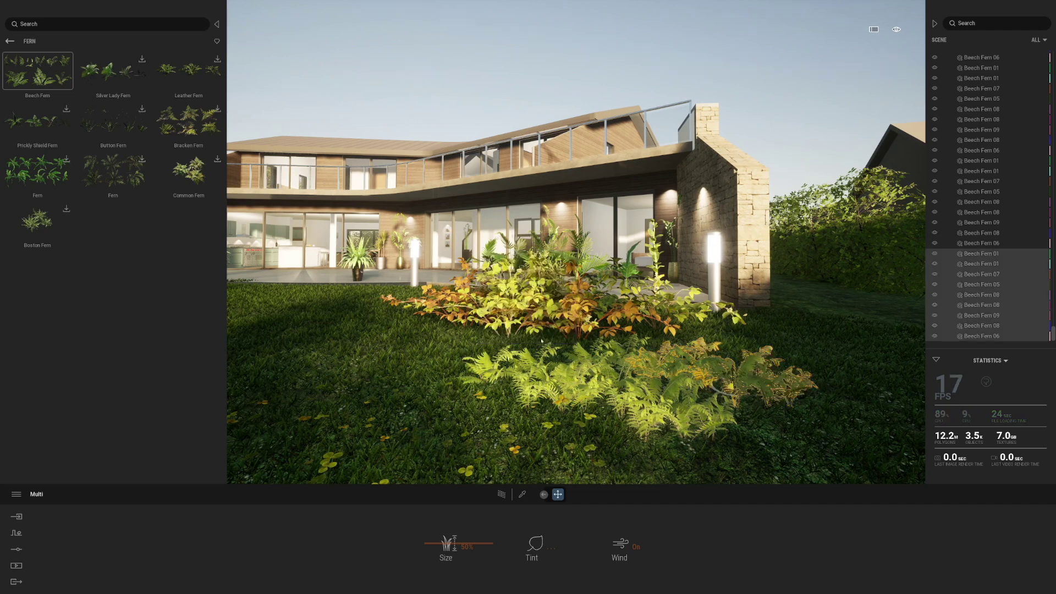
Create a new container and move the last nine copied Beech Ferns, from Beech Fern 01 to Beech Fern 06, into it
right_click(972, 256)
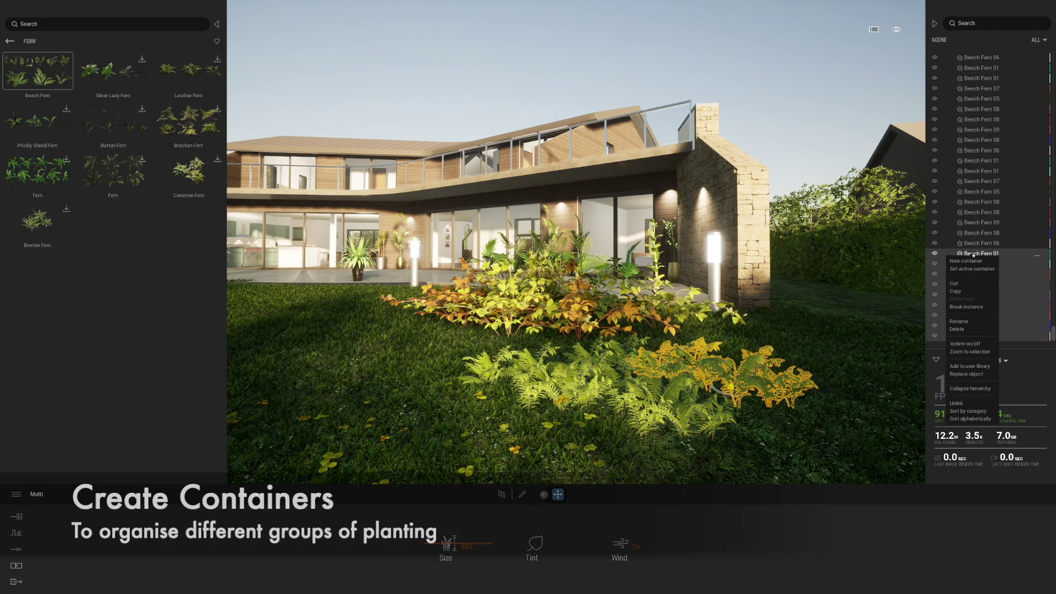
left_click(968, 264)
key("Return")
left_click_drag(966, 254, 970, 239)
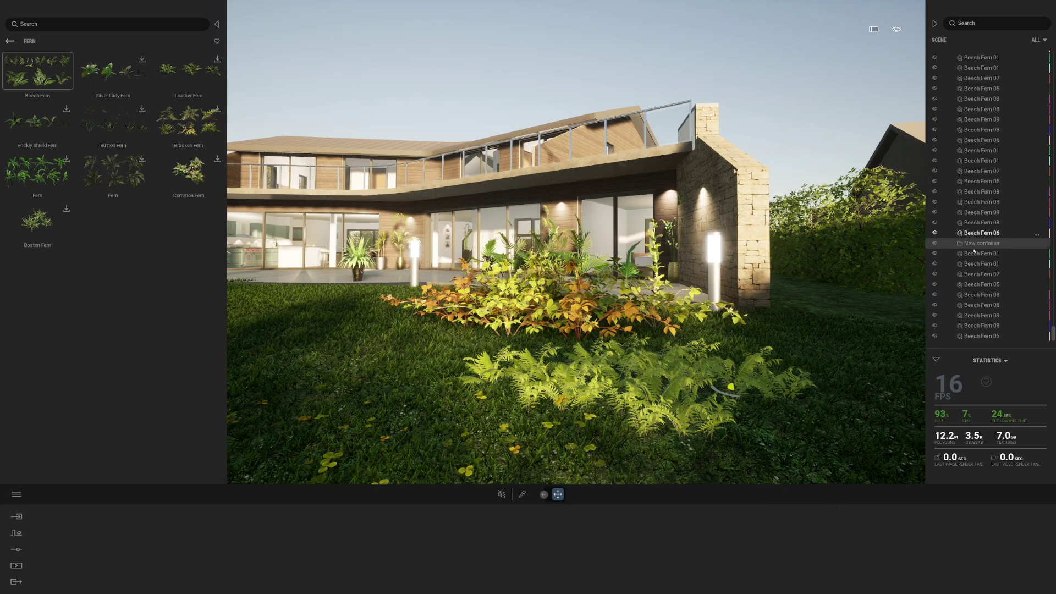
left_click(976, 253)
left_click(982, 336, "shift")
left_click_drag(982, 283, 964, 245)
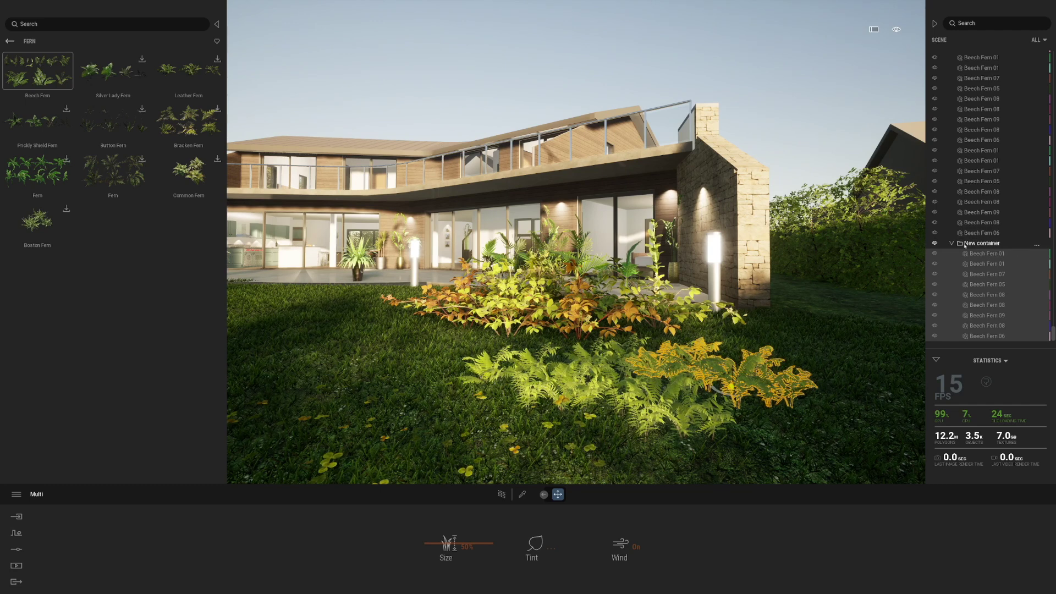
Rename the new container as Ferns
right_click(971, 246)
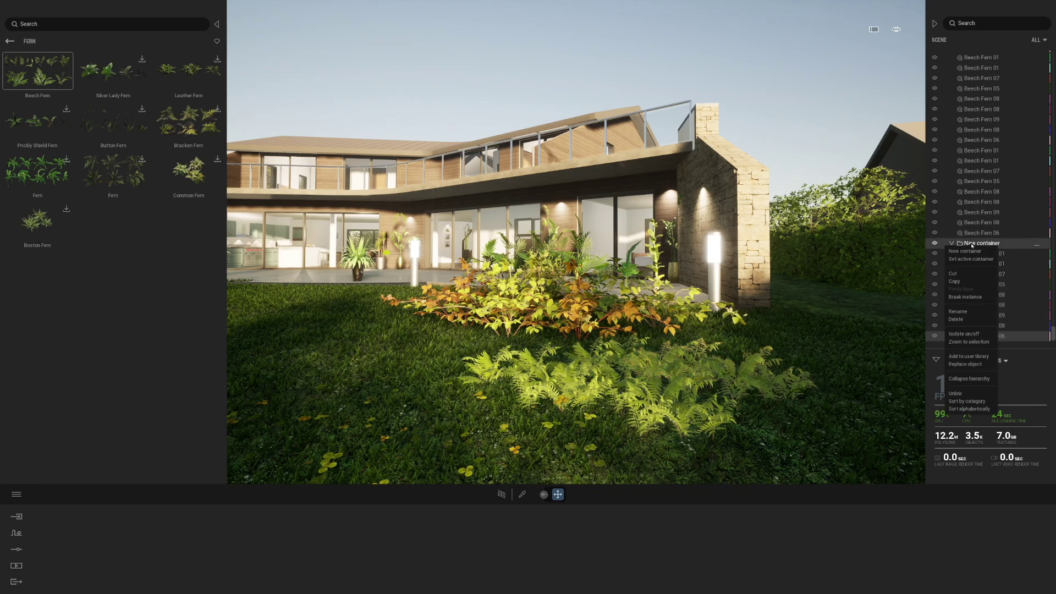
left_click(958, 312)
type("Fer")
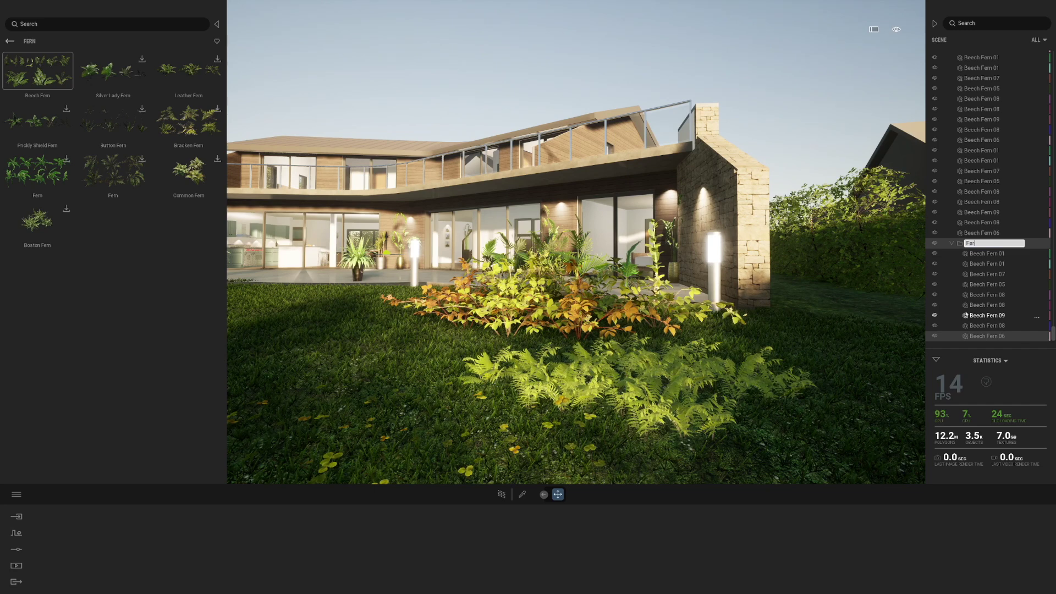
type("ns")
key("Return")
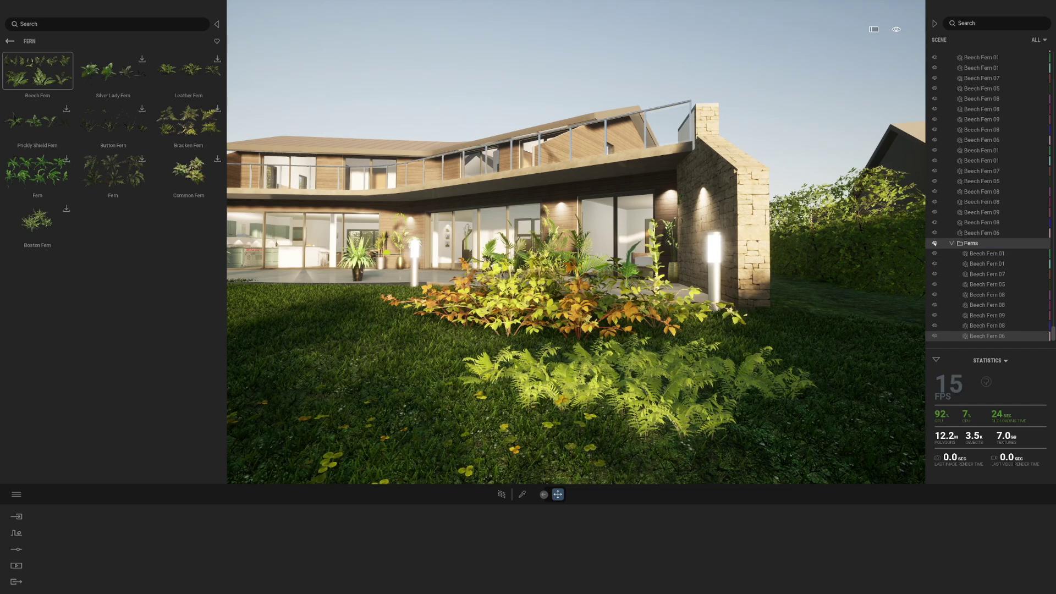
Select all nine ferns inside the Ferns container and move them farther away from the original ferns across the lawn
left_click(979, 254)
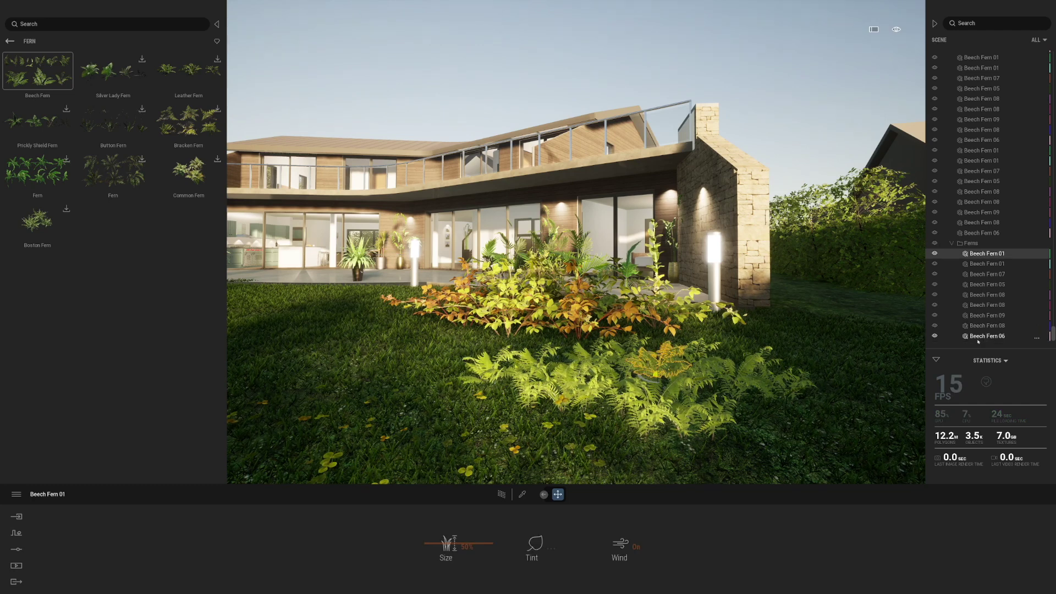
left_click(985, 336, "shift")
left_click_drag(733, 389, 781, 394)
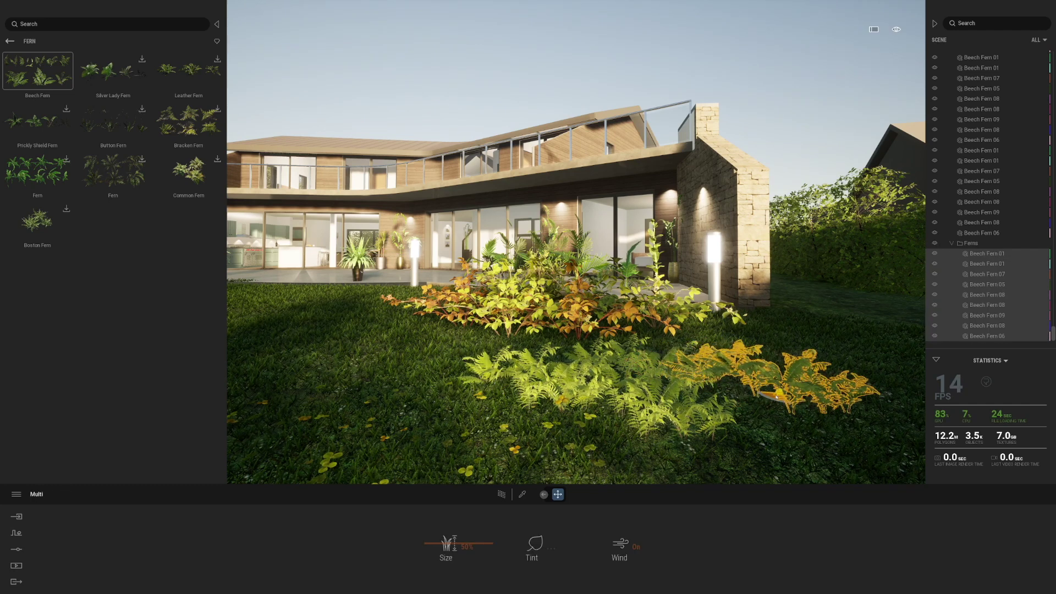
left_click(969, 244)
right_click(968, 243)
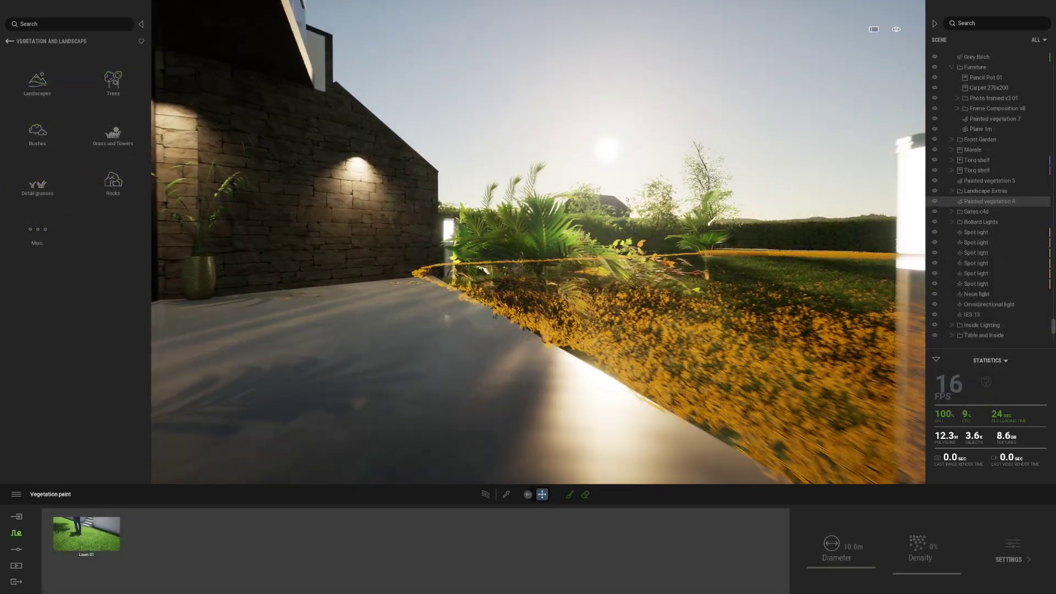
Find the leaf decals in the vegetation group of the Quixel Megascans decals and download an Elm Leaves decal
key("s")
right_click_drag(627, 199, 593, 157)
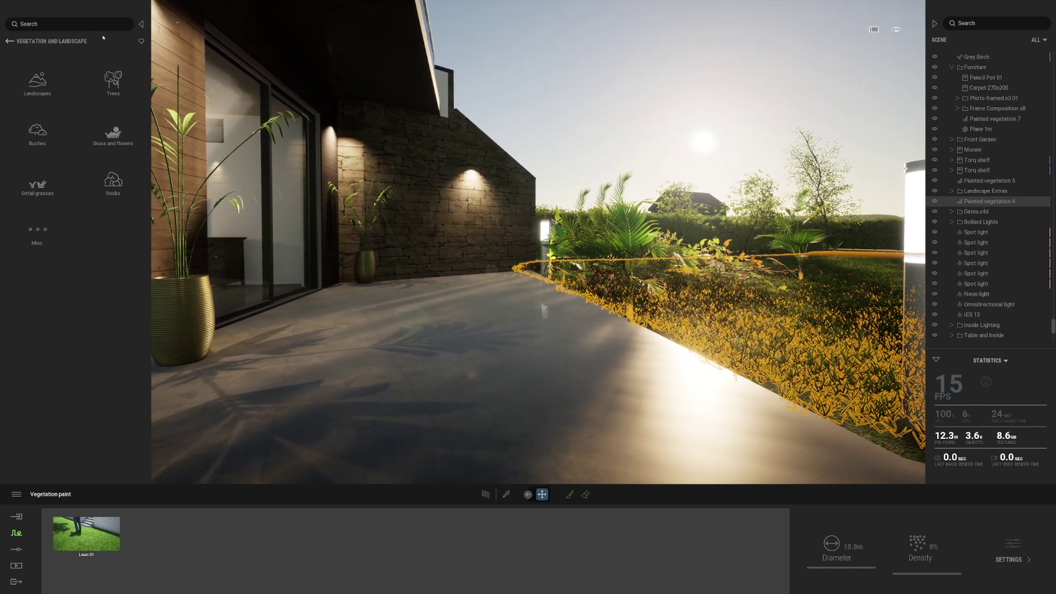
left_click(11, 42)
left_click(113, 186)
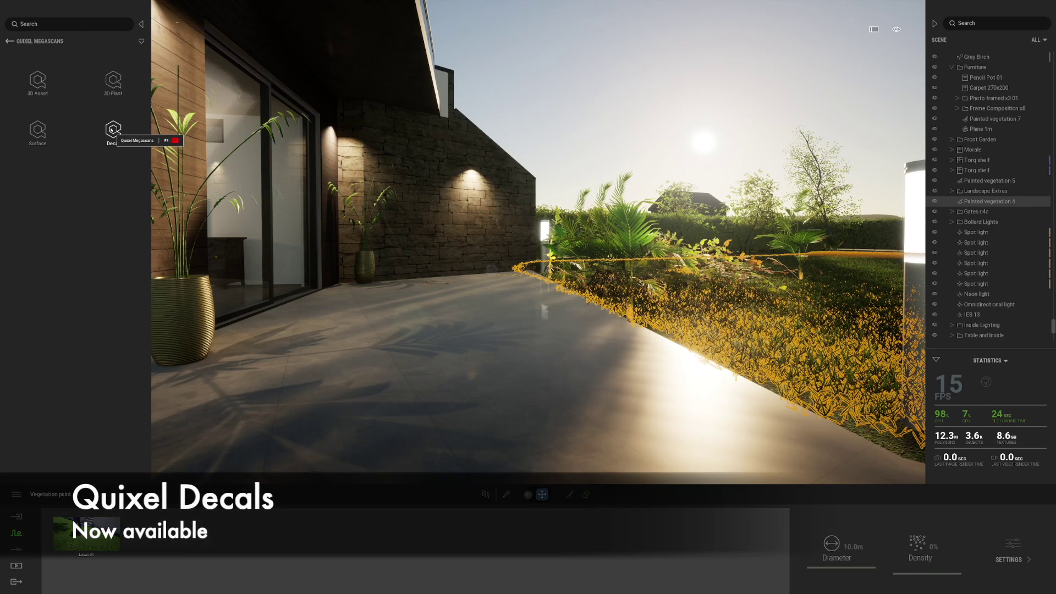
left_click(113, 131)
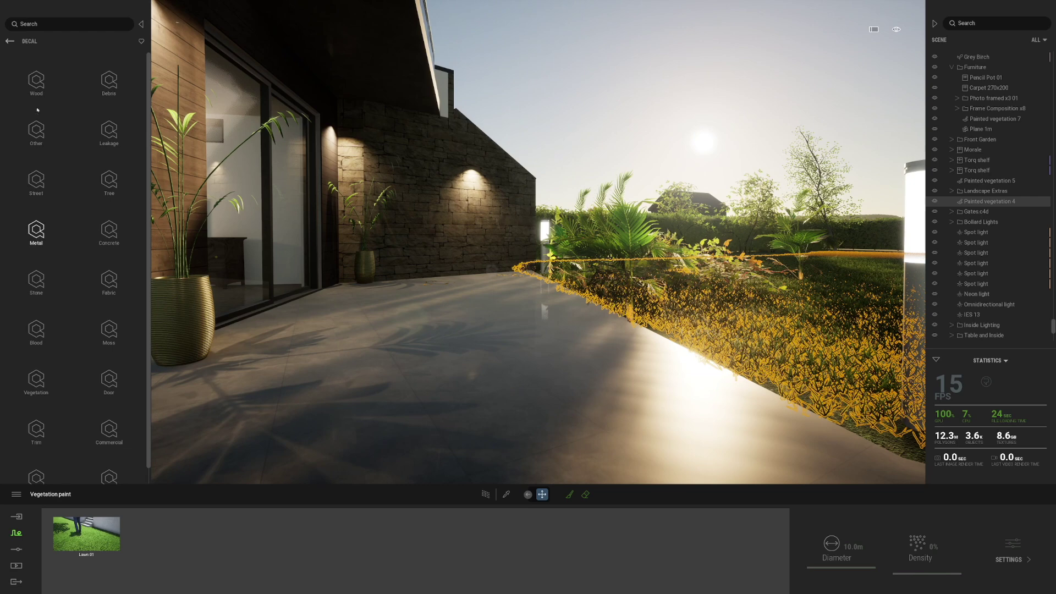
scroll(80, 191, "down", 1)
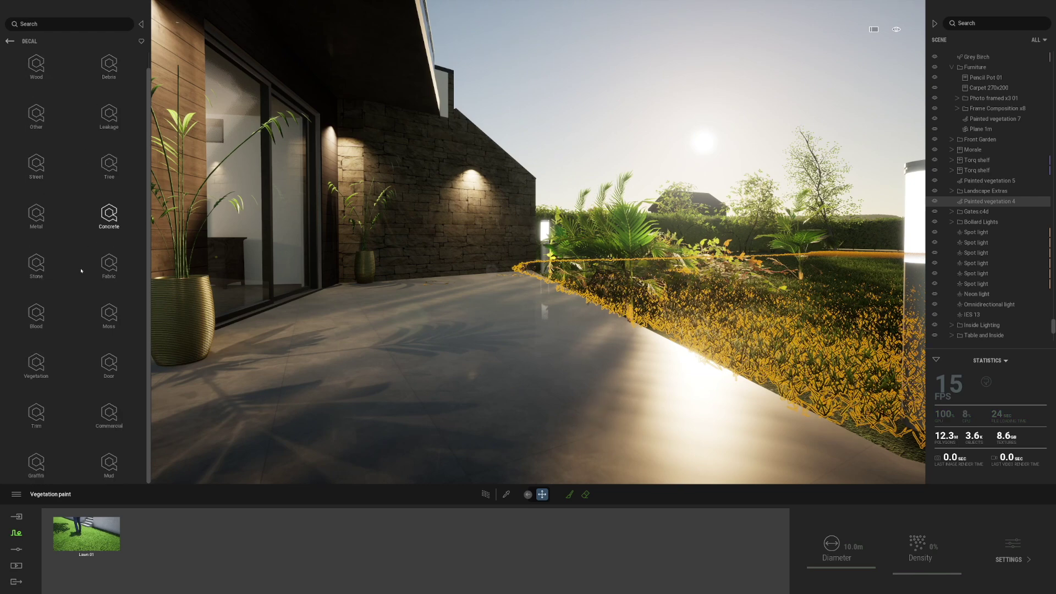
left_click(37, 366)
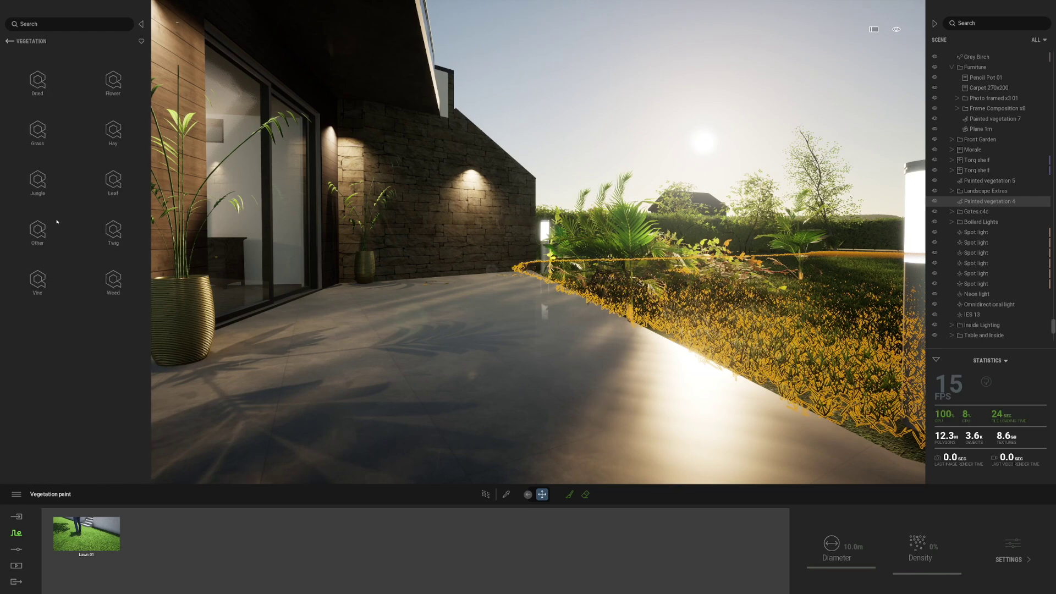
left_click(112, 179)
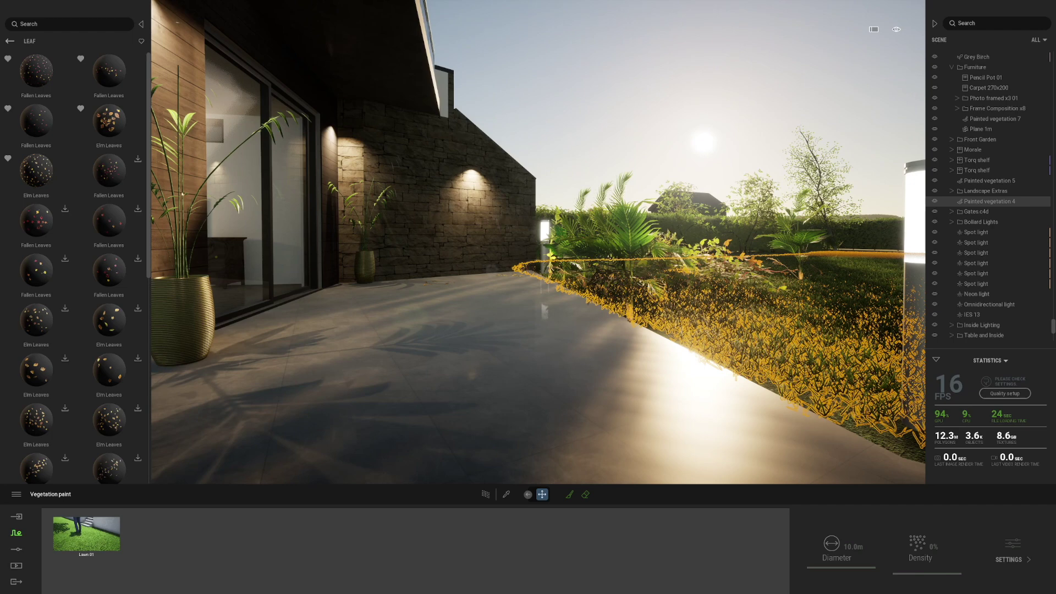
left_click(107, 424)
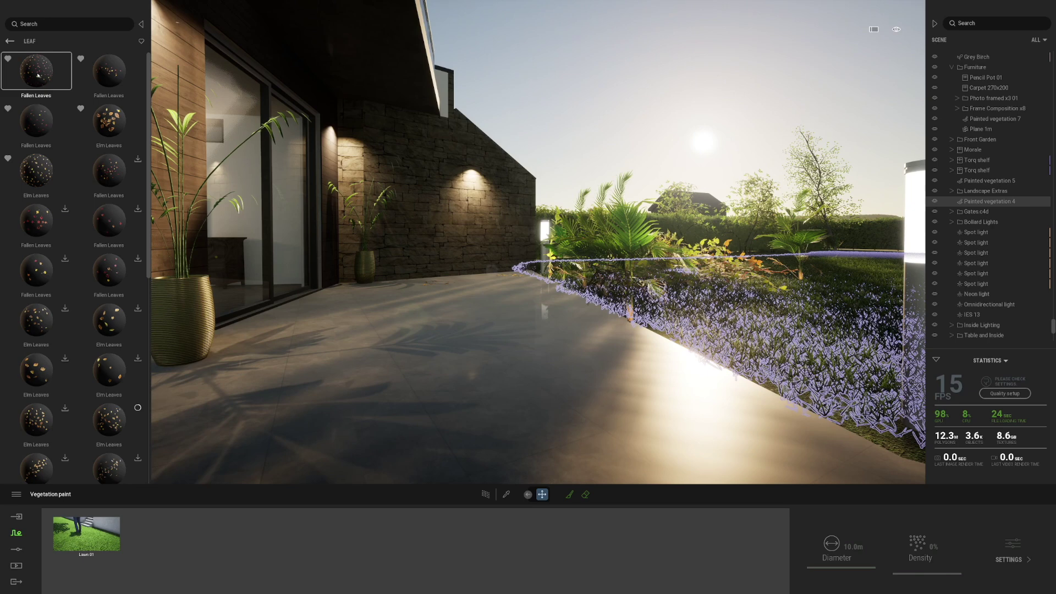
Place the first Fallen Leaves decal on the terrace paving in front of the house and deselect it
left_click_drag(34, 70, 532, 440)
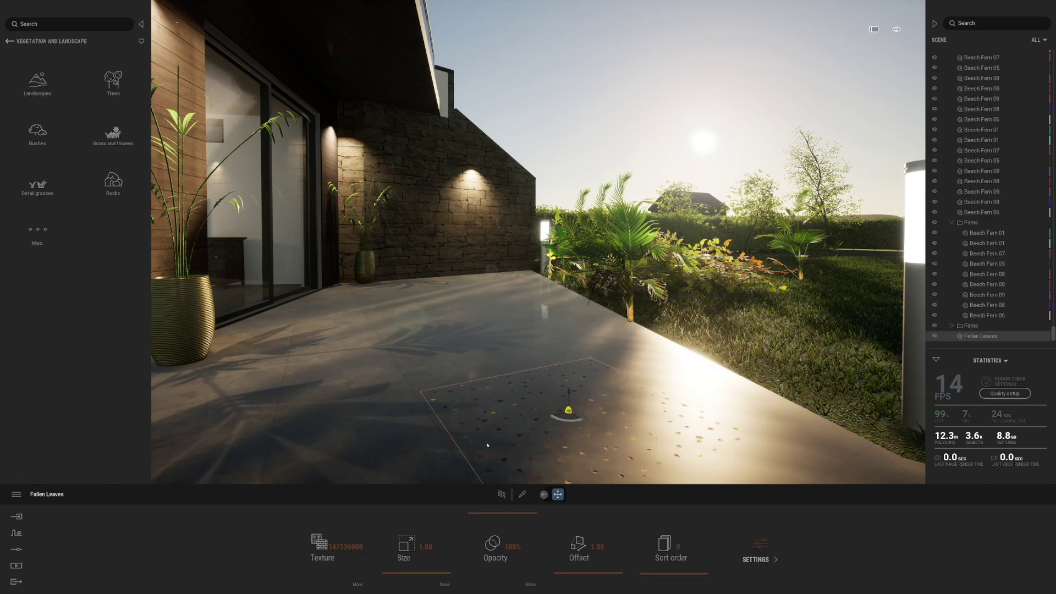
left_click(566, 422)
left_click(568, 417)
middle_click_drag(565, 430, 569, 377)
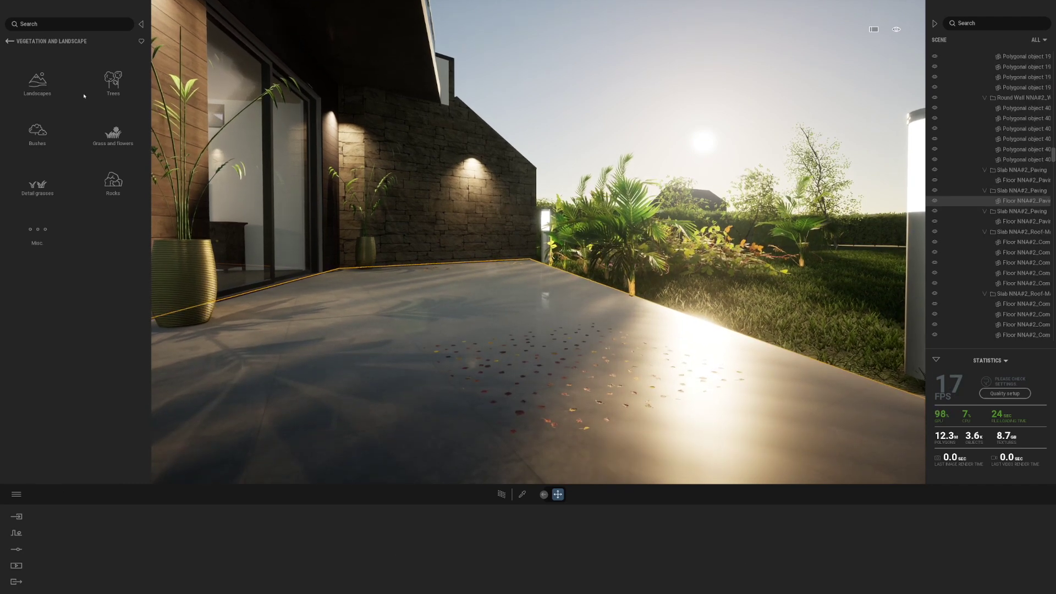
Limit the Quixel Megascans decals to favourites and place the Elm Leaves decal on the terrace paving
left_click(10, 42)
left_click(114, 182)
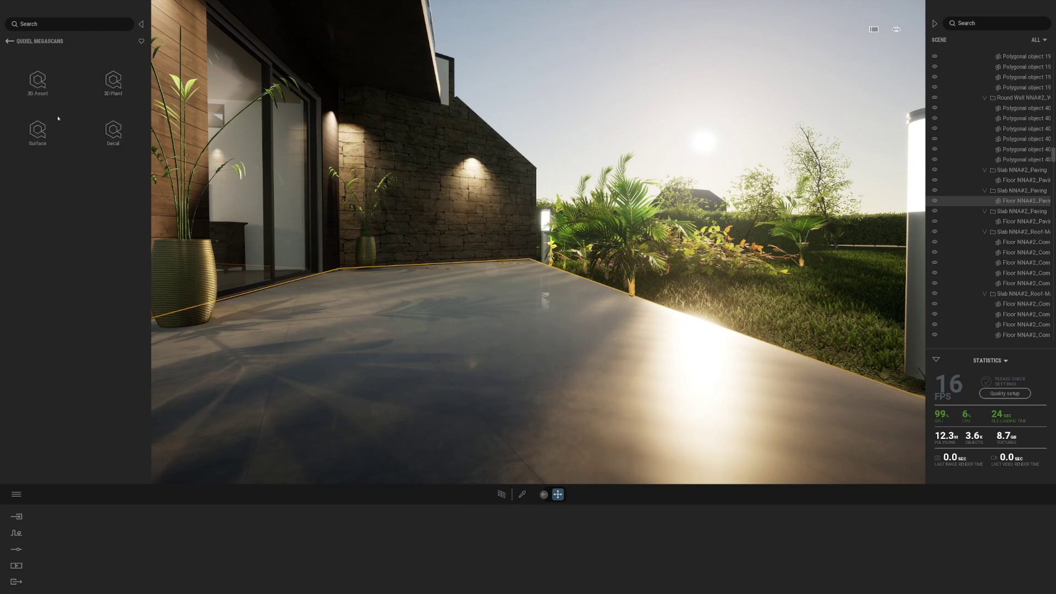
left_click(113, 130)
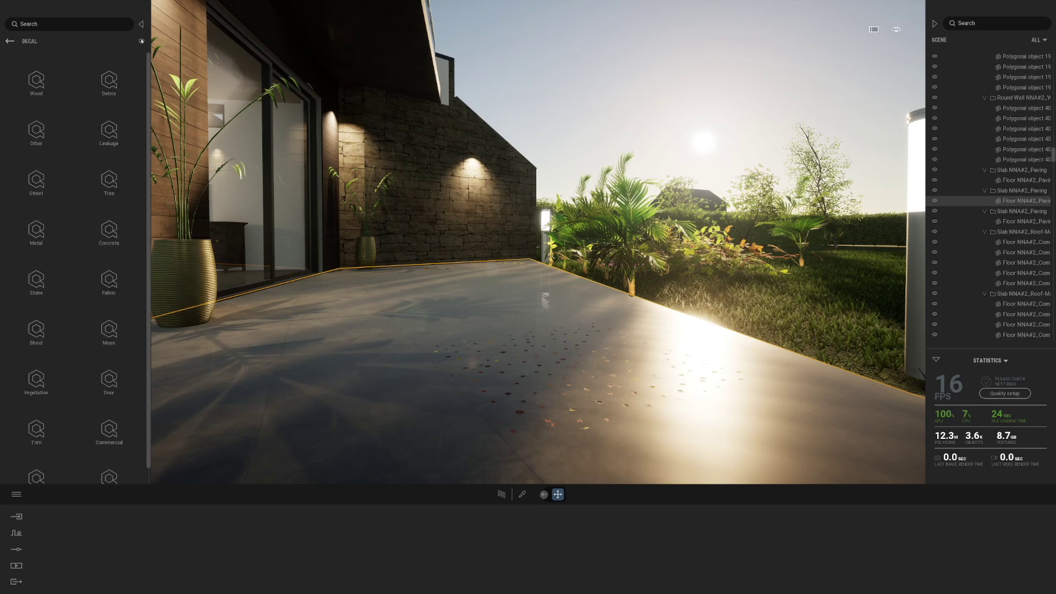
key("ctrl+z")
left_click(141, 42)
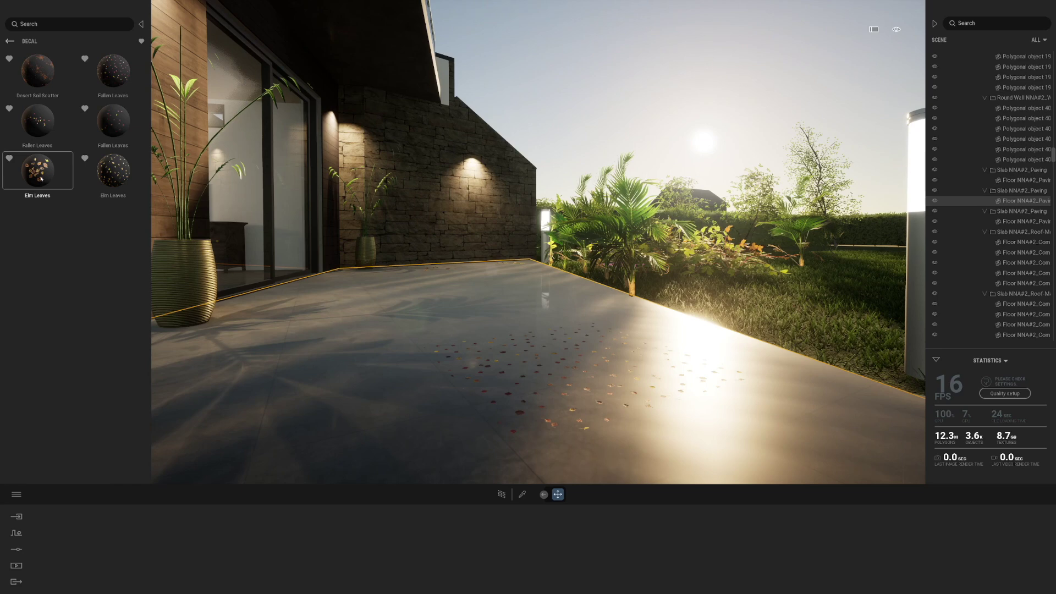
left_click_drag(184, 278, 322, 395)
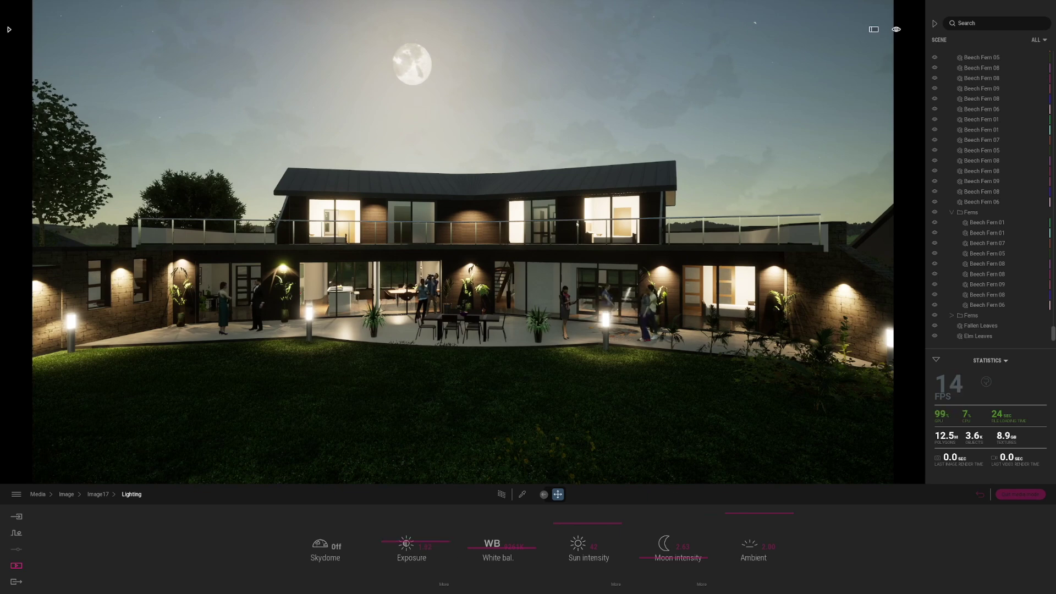
Turn on the Path Tracer for the night image of the house and switch the camera to the Top view
left_click(522, 494)
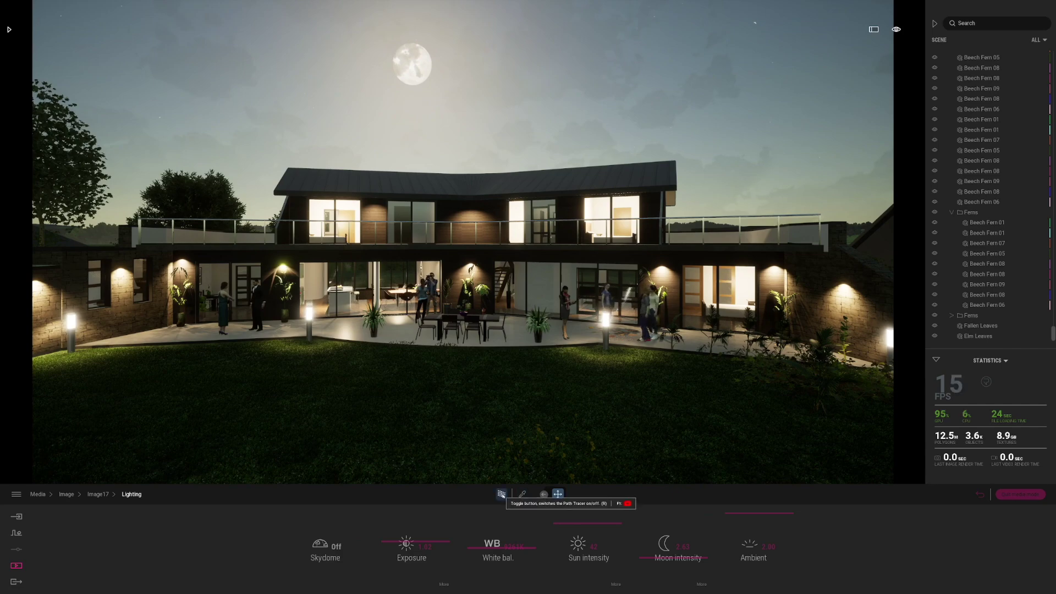
left_click(502, 493)
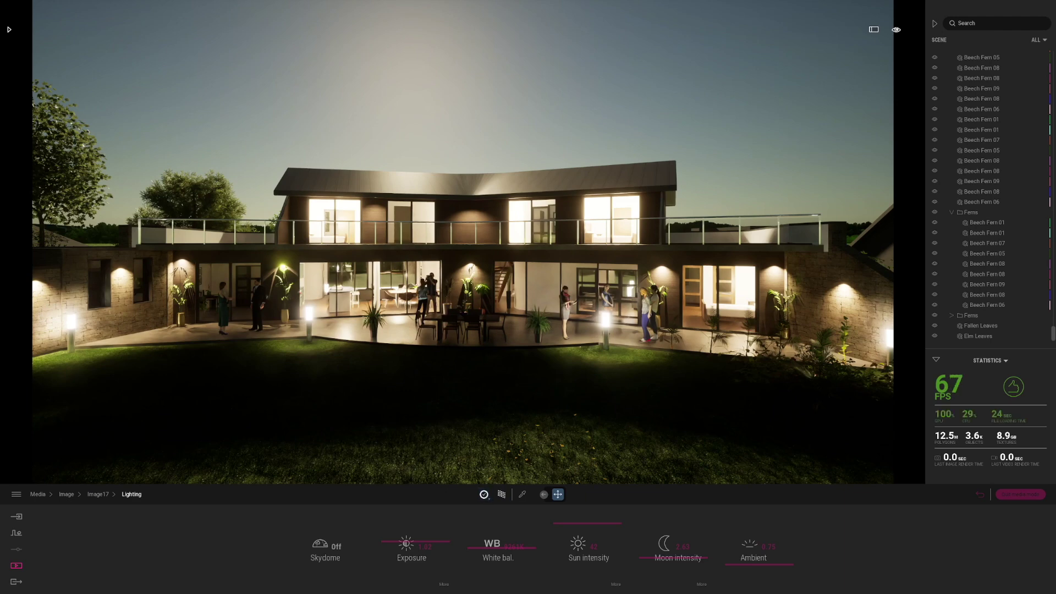
left_click(896, 29)
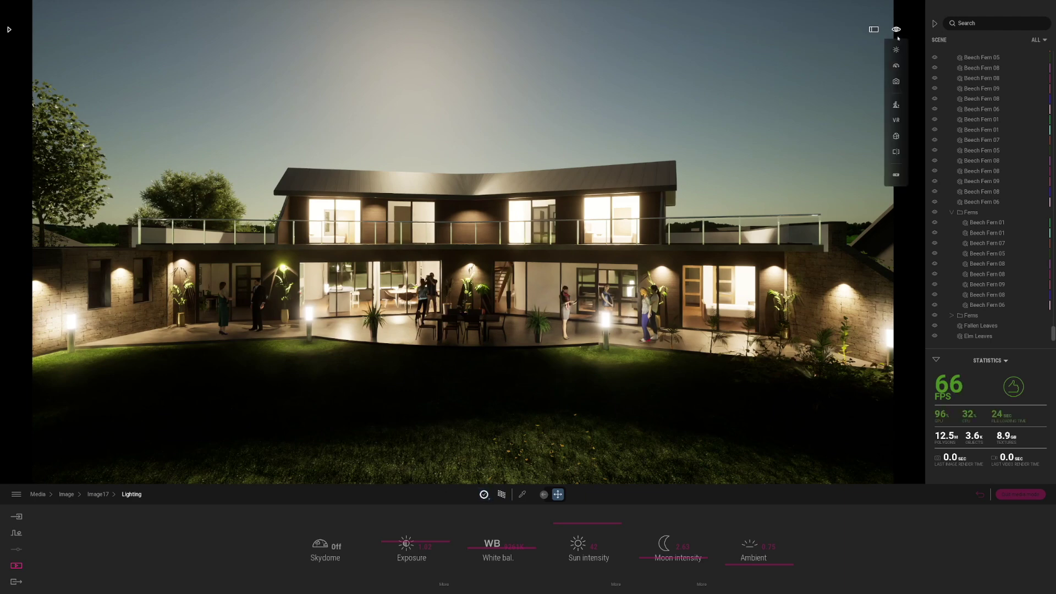
left_click(897, 137)
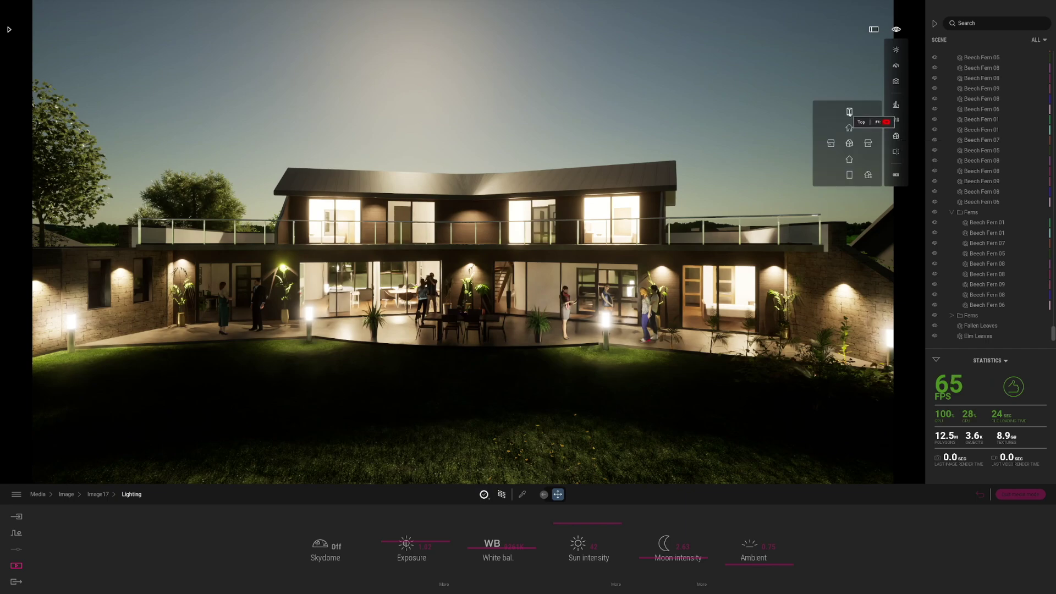
left_click(849, 112)
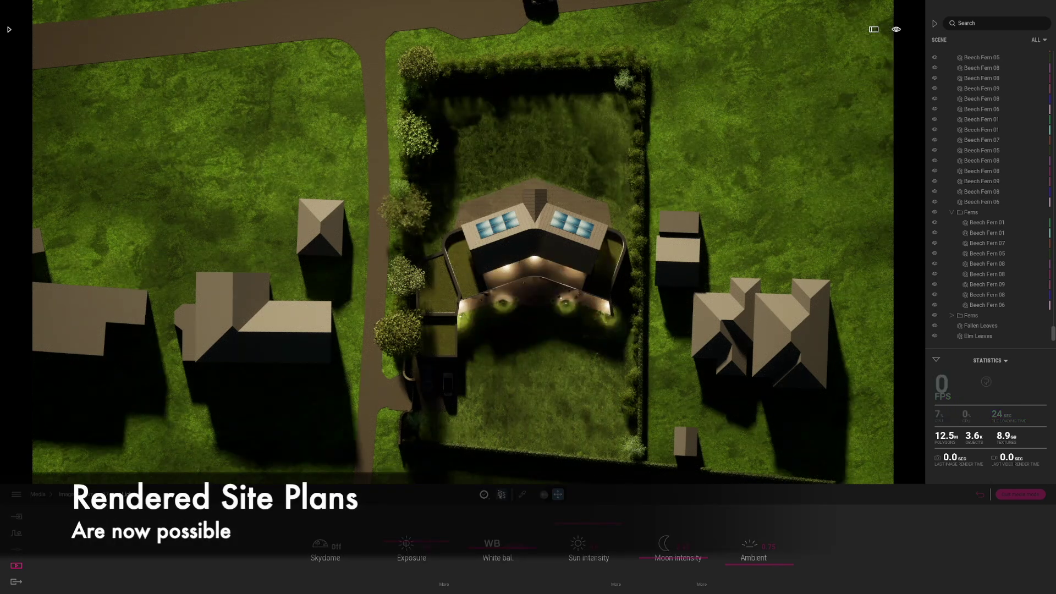
Shift the site plan with the Path Tracer off, turn it back on and inspect the path-traced garden up close
left_click(484, 494)
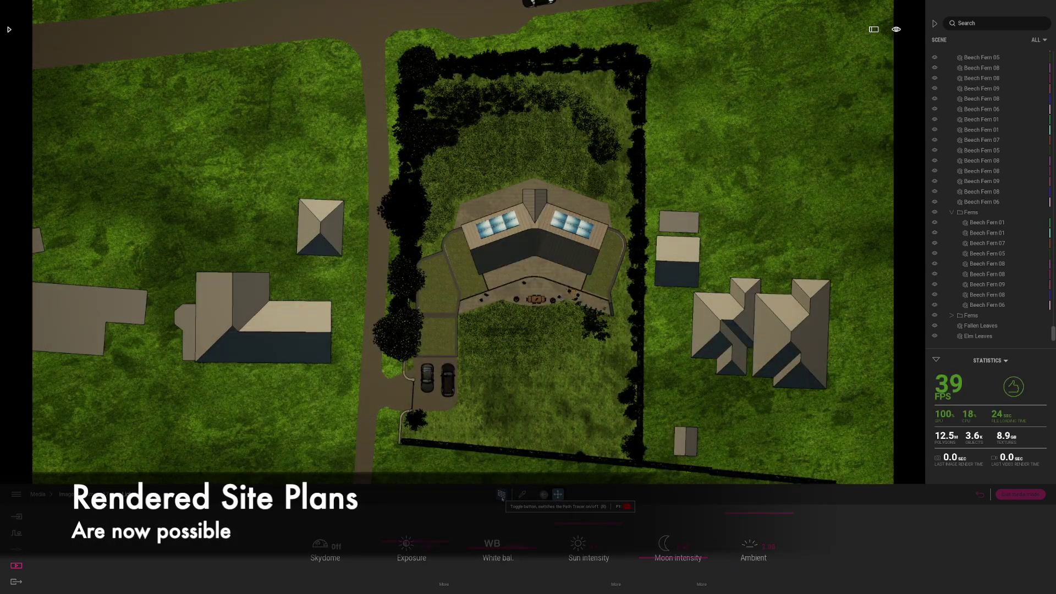
middle_click_drag(562, 390, 612, 369)
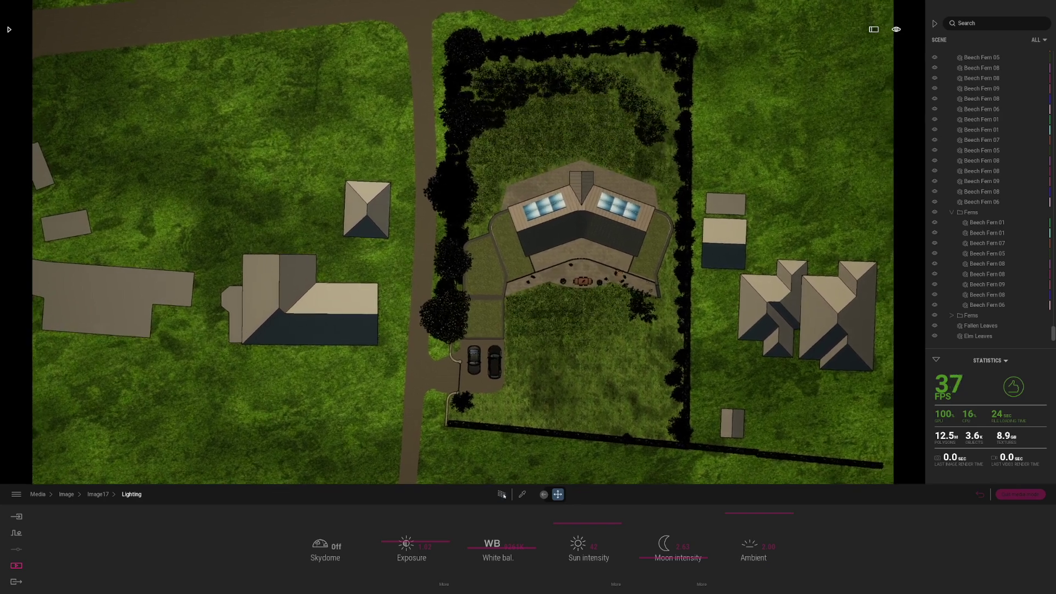
left_click(502, 494)
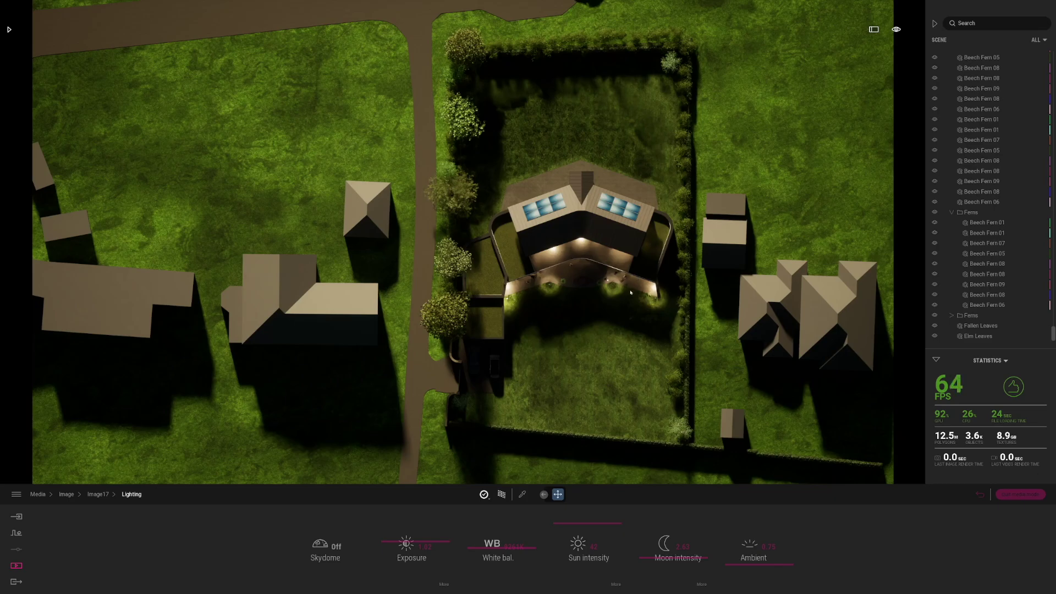
scroll(653, 444, "up", 3)
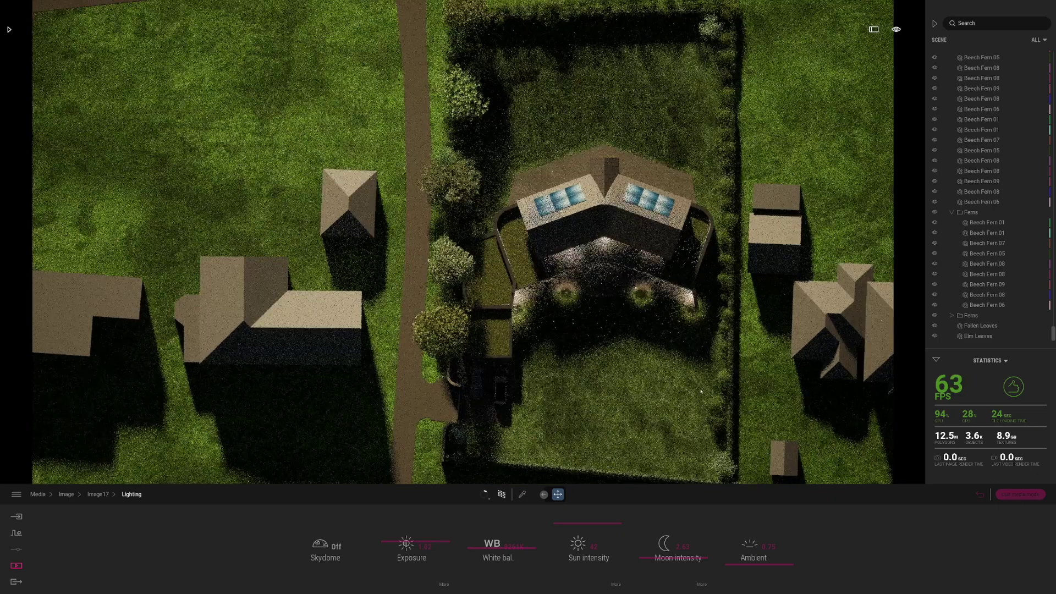
scroll(699, 392, "up", 5)
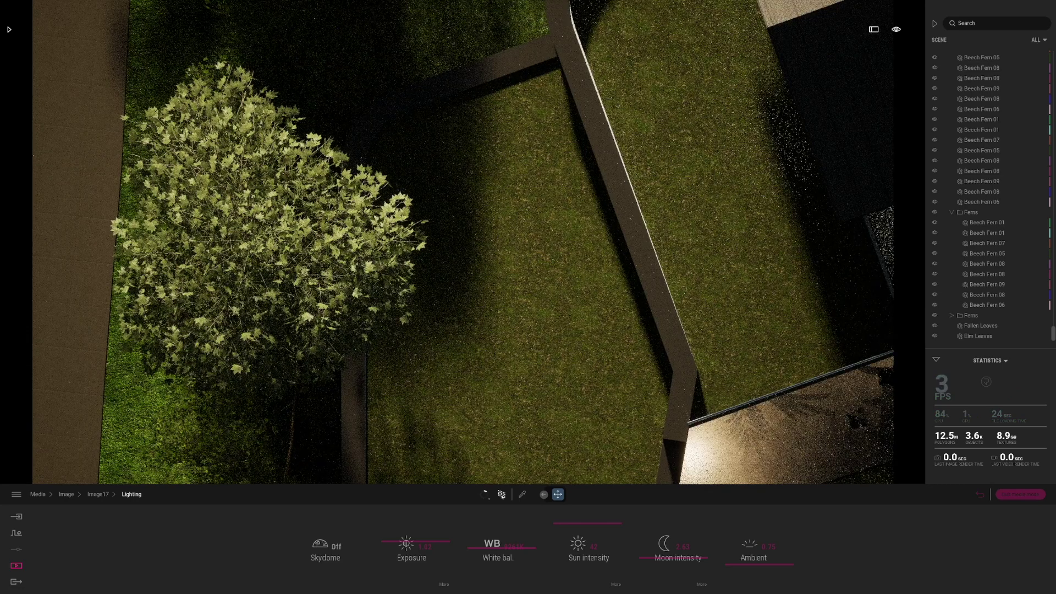
Frame the house roof and front terrace in plan with the Path Tracer off, and turn path tracing back on
left_click(501, 494)
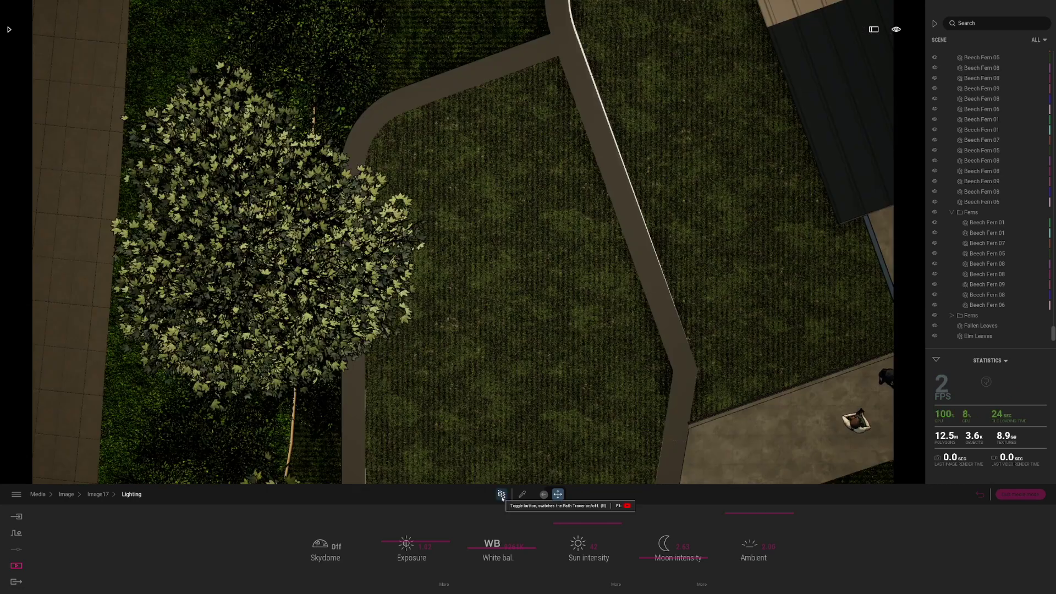
scroll(650, 368, "down", 3)
middle_click_drag(651, 369, 11, 183)
scroll(779, 339, "down", 3)
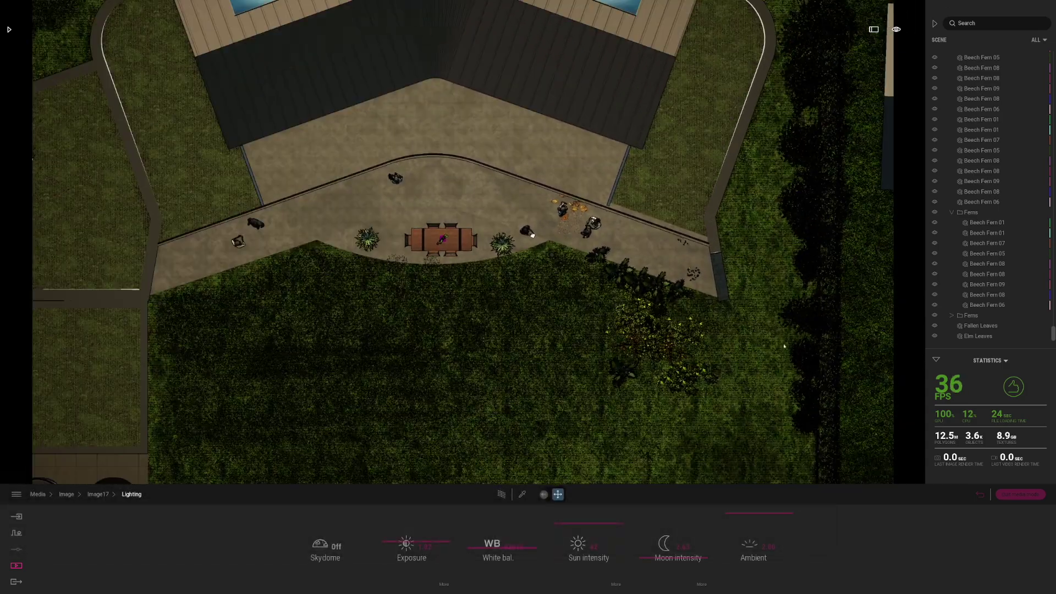
middle_click_drag(778, 341, 827, 425)
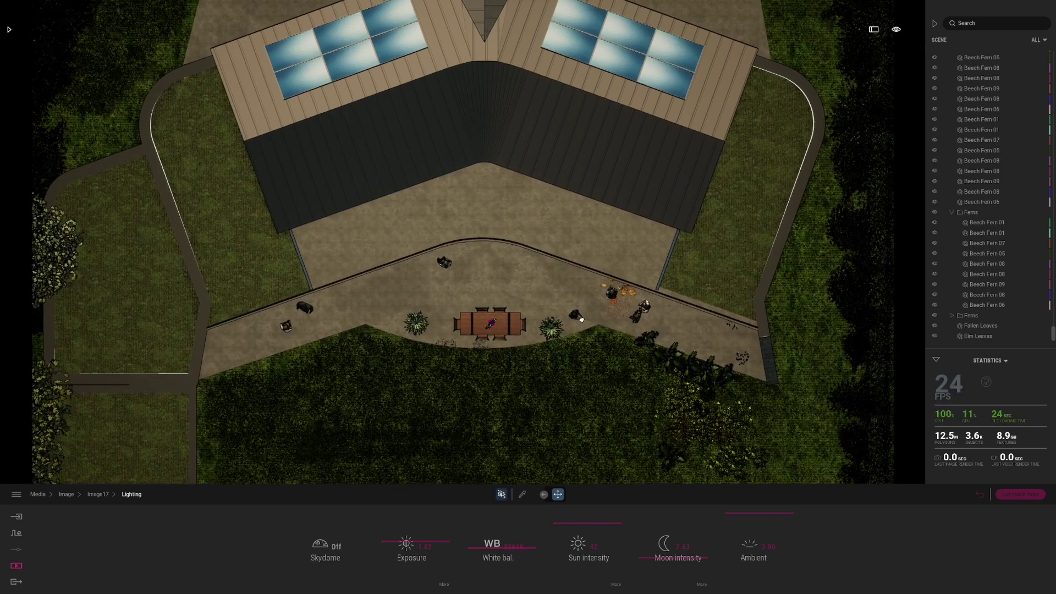
left_click(501, 495)
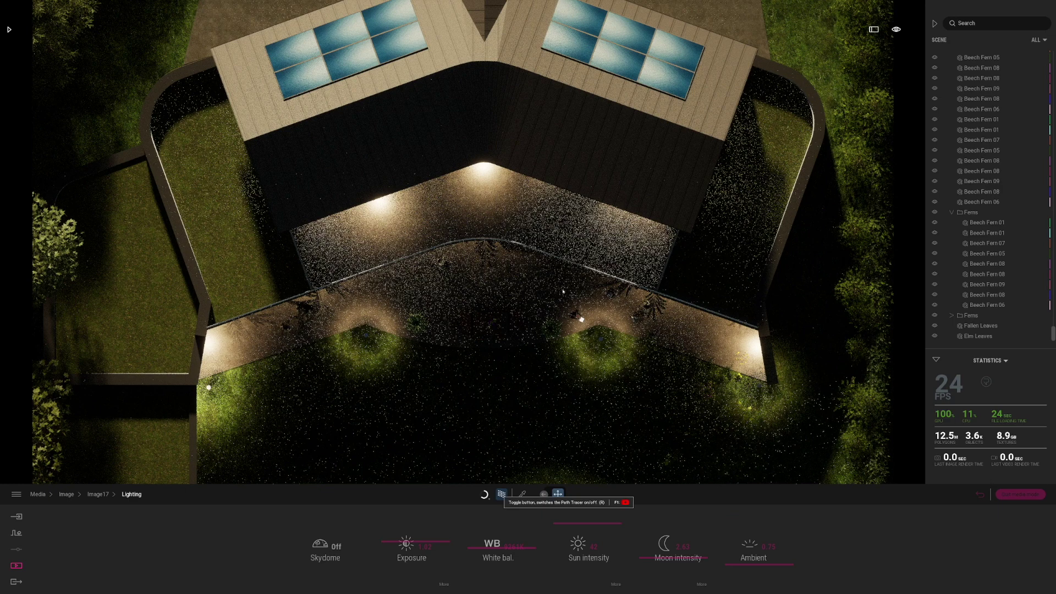
Save the path-traced plan view as a new image and open the saved Site Plan image
left_click(980, 495)
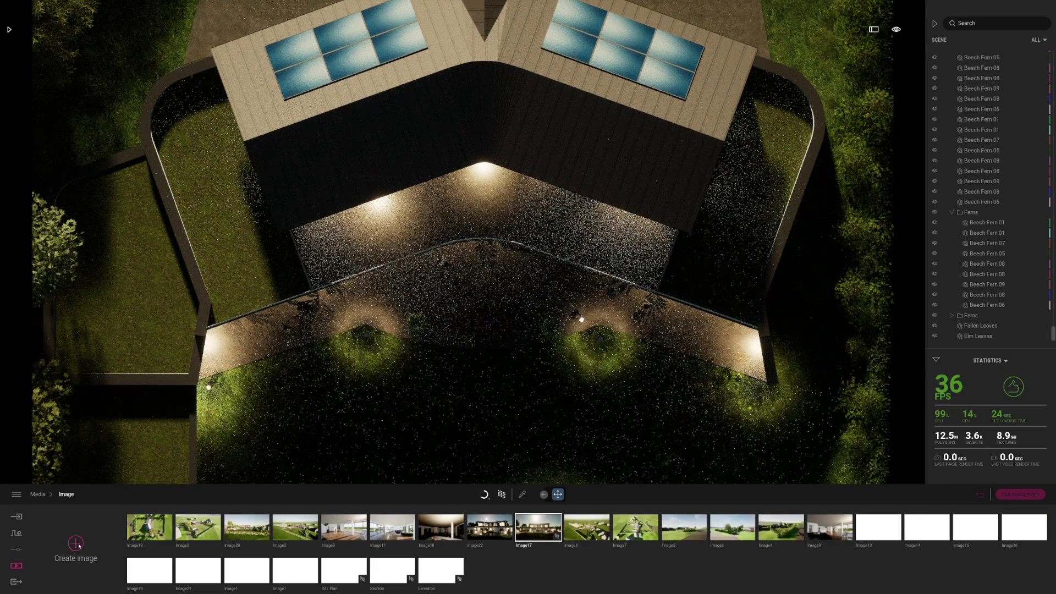
left_click(79, 544)
left_click(76, 543)
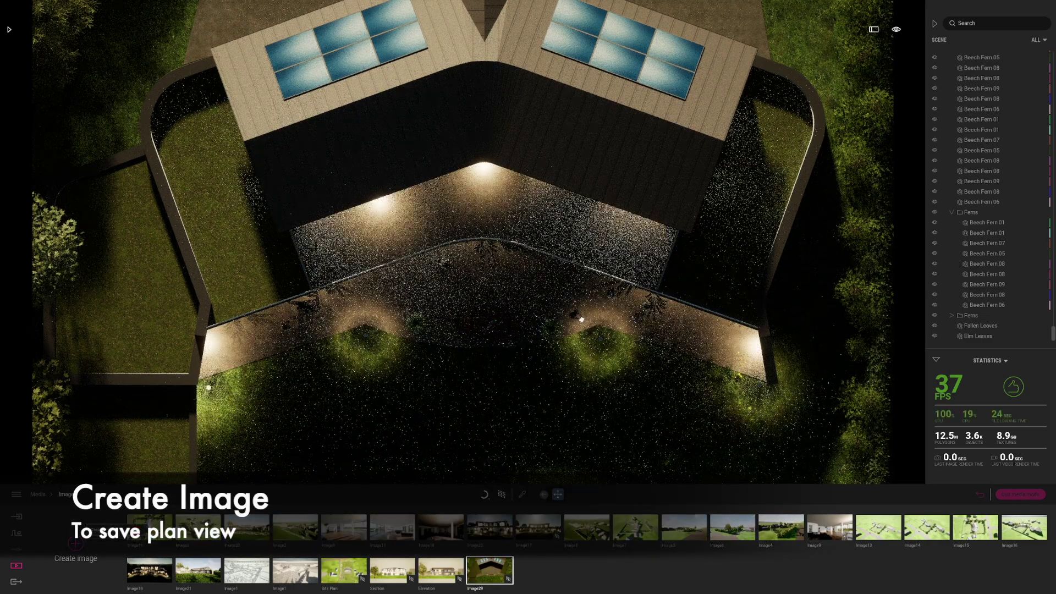
left_click(342, 572)
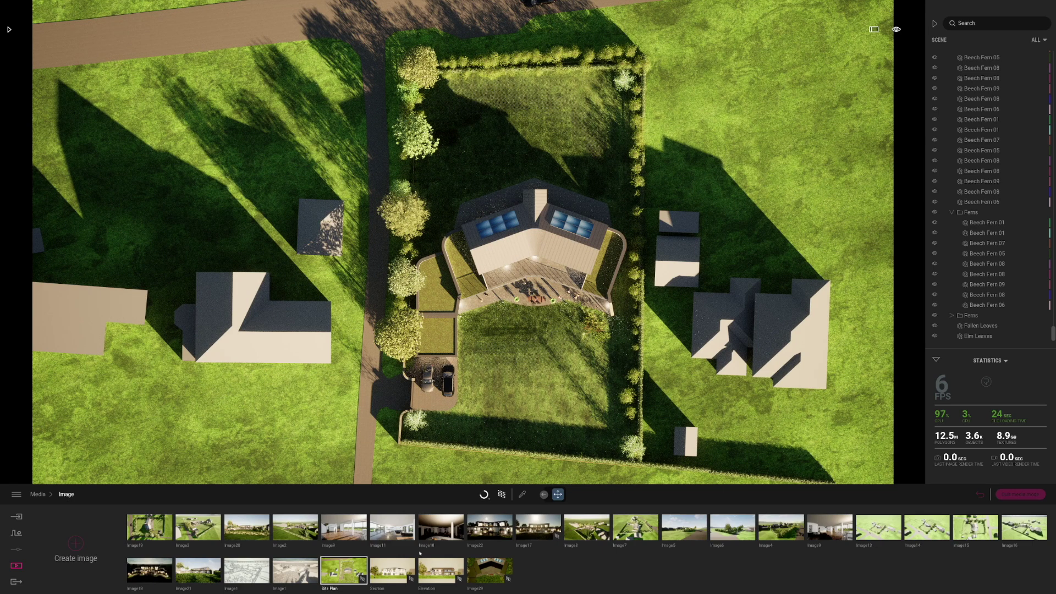
Open the saved Section image, raise its Ambient lighting and return to the image list
left_click(393, 576)
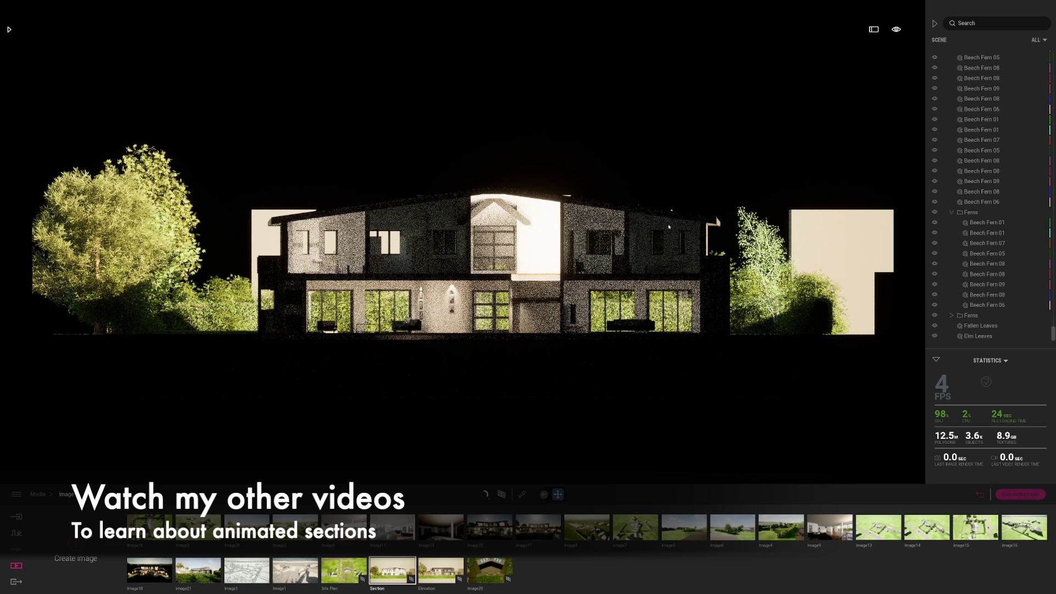
double_click(410, 583)
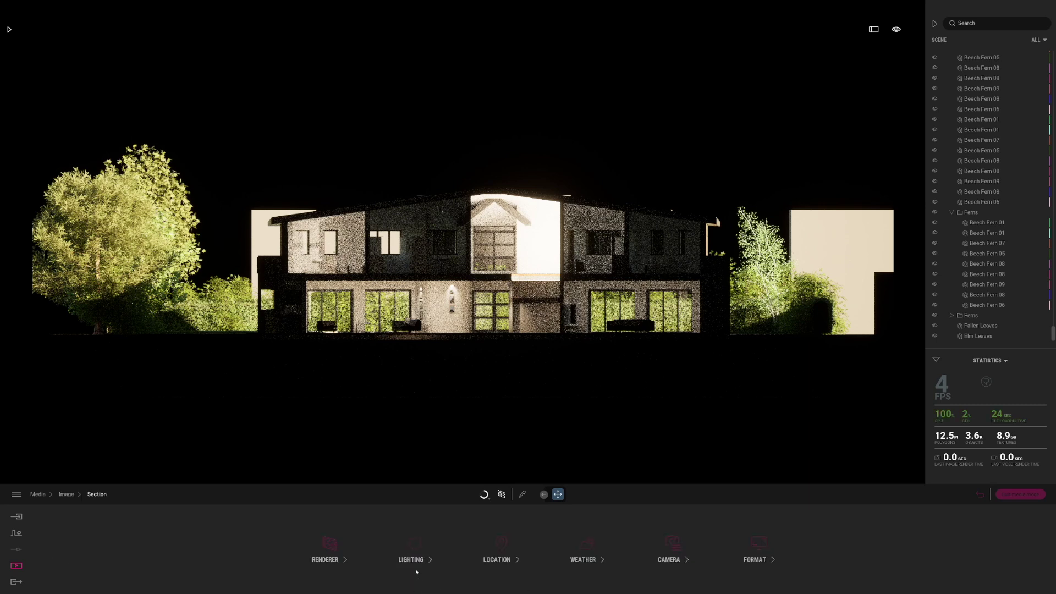
left_click(413, 546)
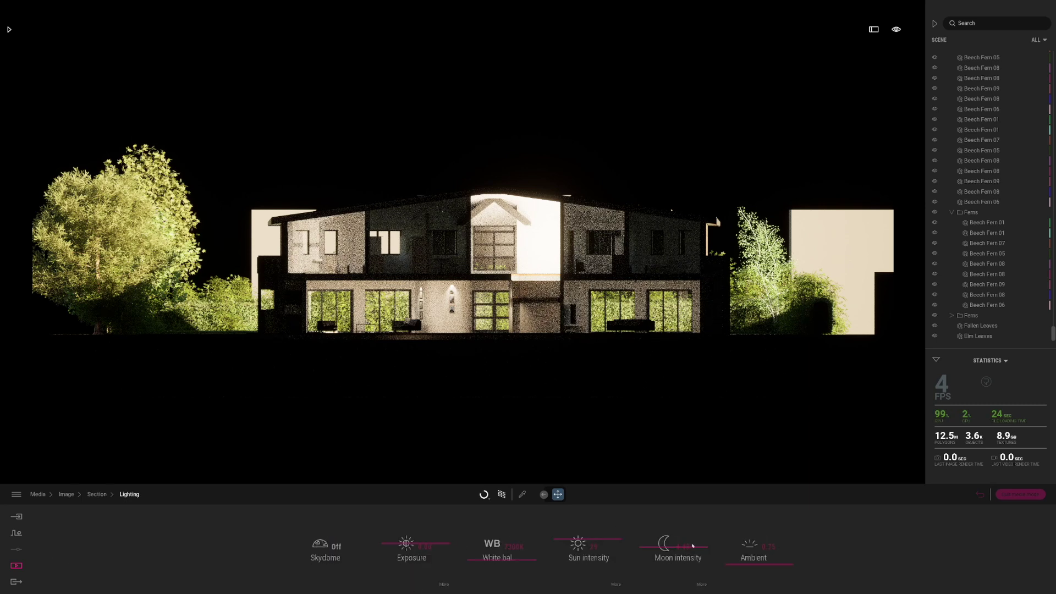
left_click_drag(739, 544, 739, 523)
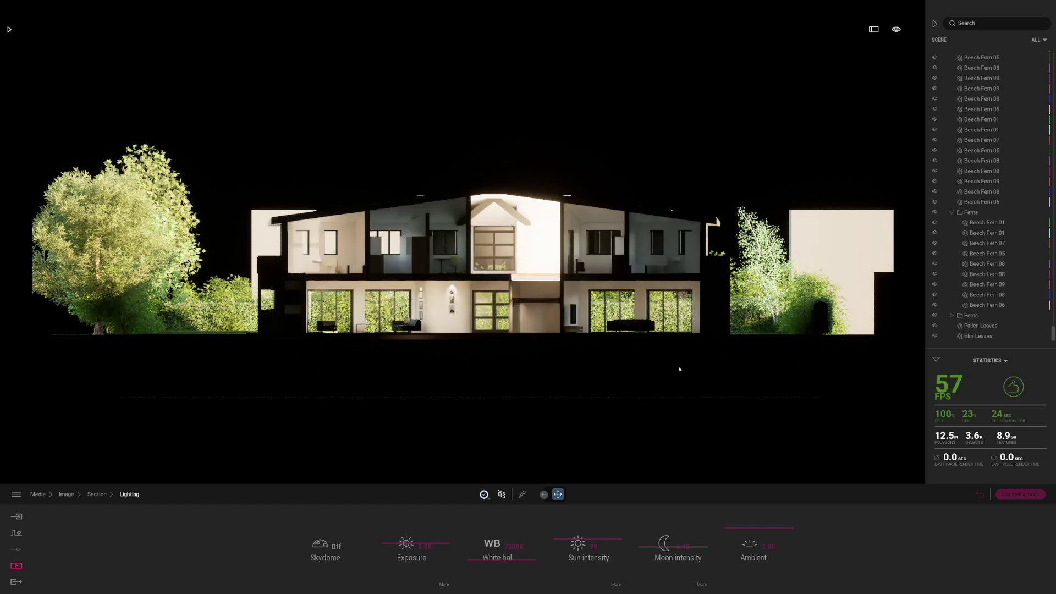
left_click(980, 494)
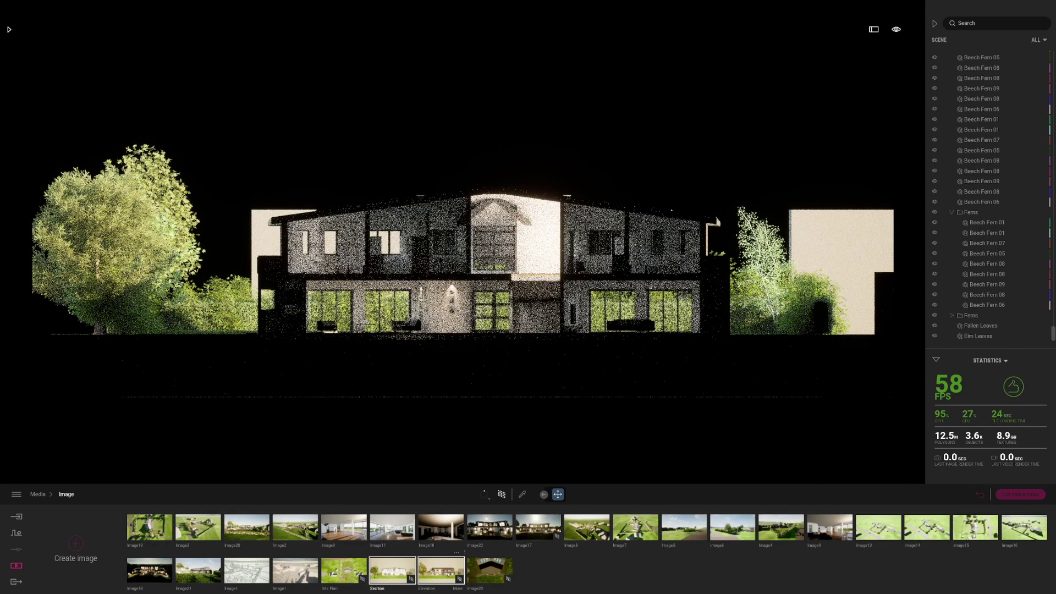
Open the saved Elevation image, expand the asset library and look through the wood plank decals before leaving the Decal category
left_click(455, 562)
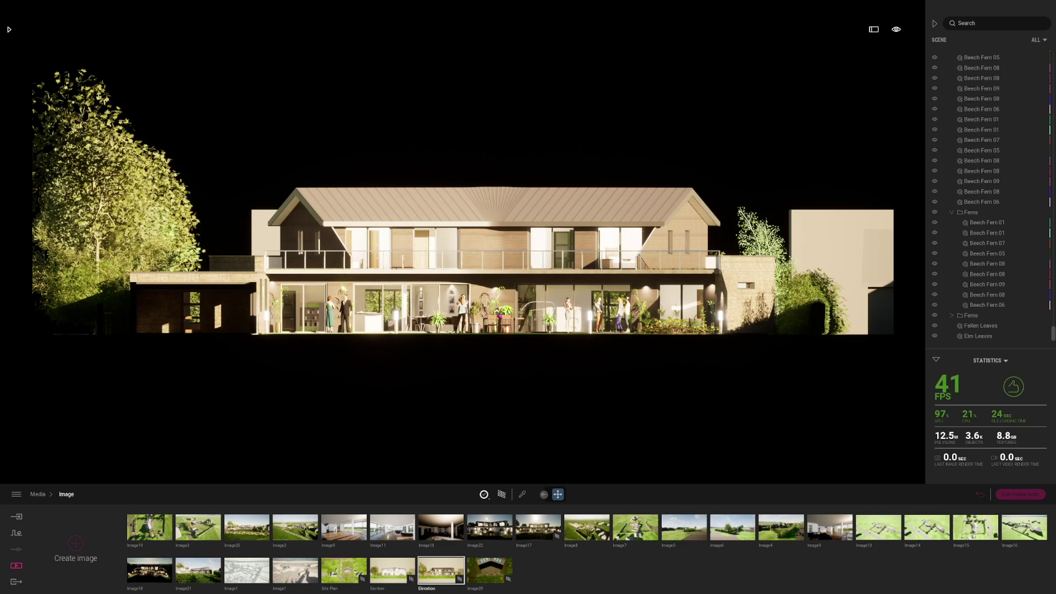
left_click(9, 27)
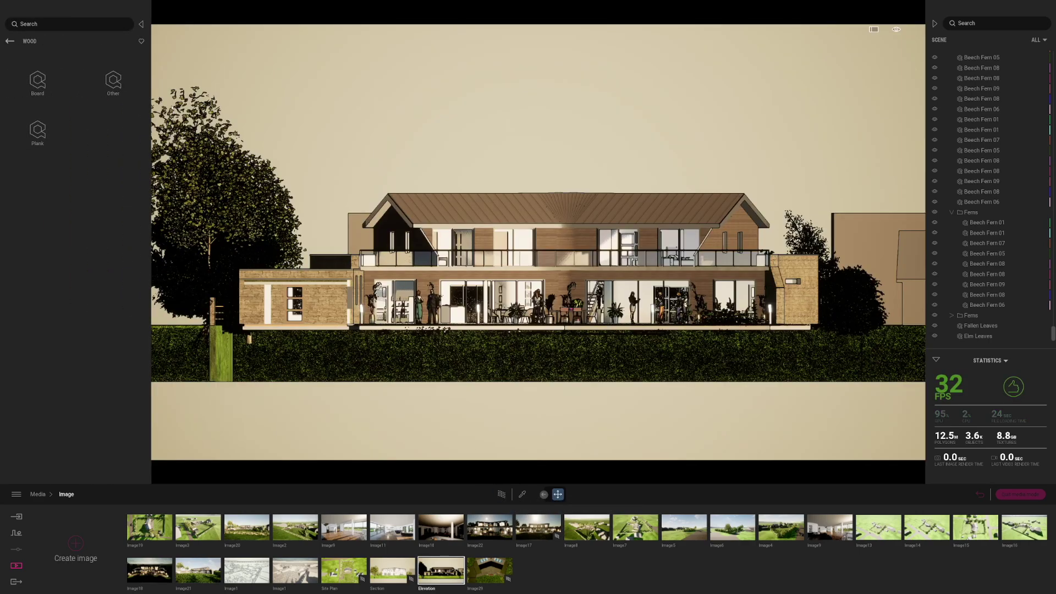
left_click(37, 131)
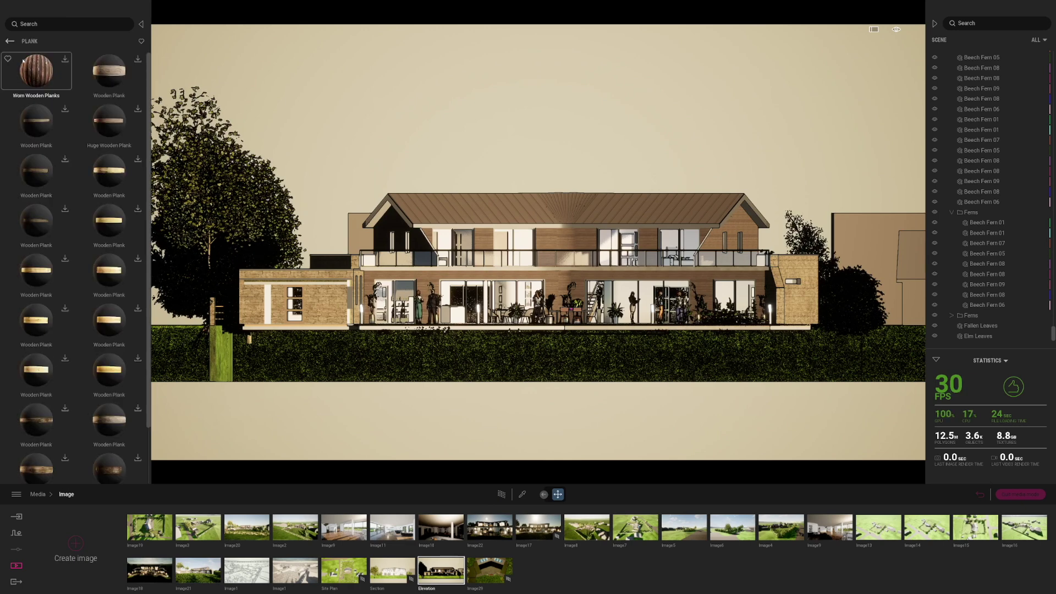
left_click(10, 42)
left_click(8, 42)
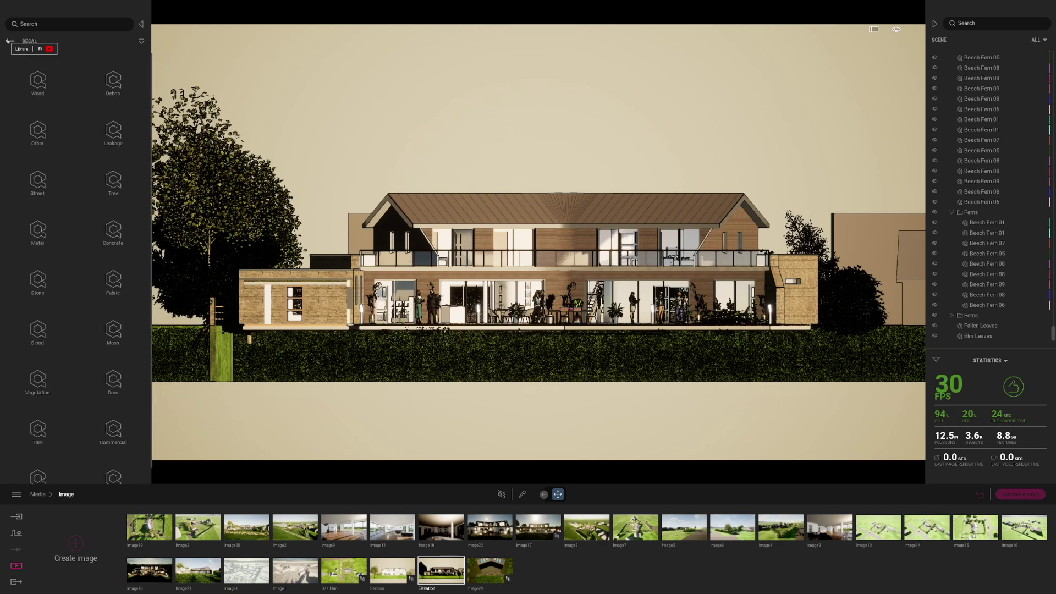
left_click(8, 41)
Browse the climbing plants among the 3D plants, previewing the Blackberry, Mile-a-minute vine and Lesser Periwinkle variations
left_click(119, 85)
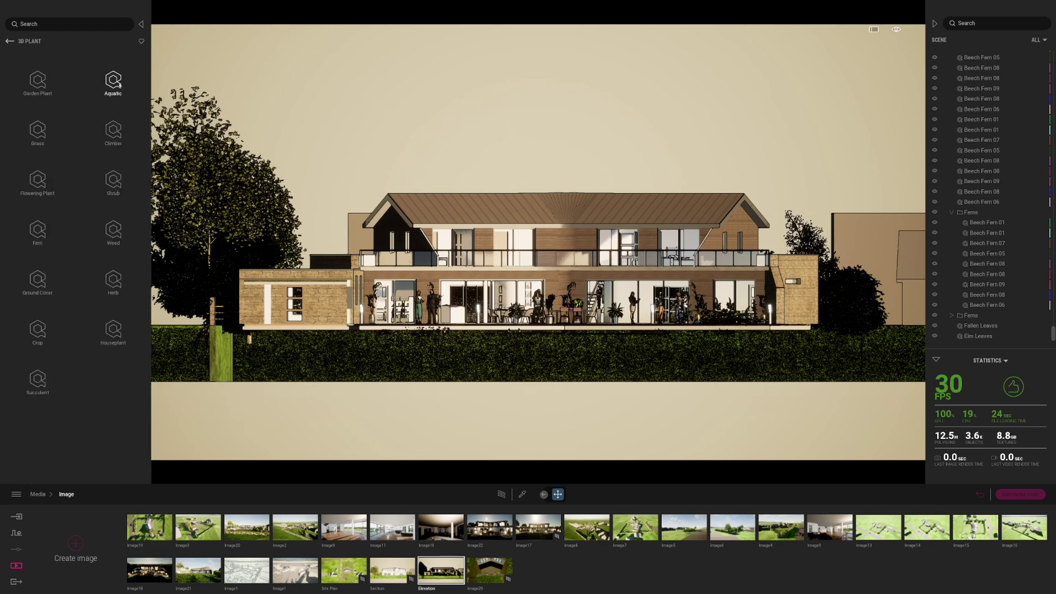
left_click(113, 132)
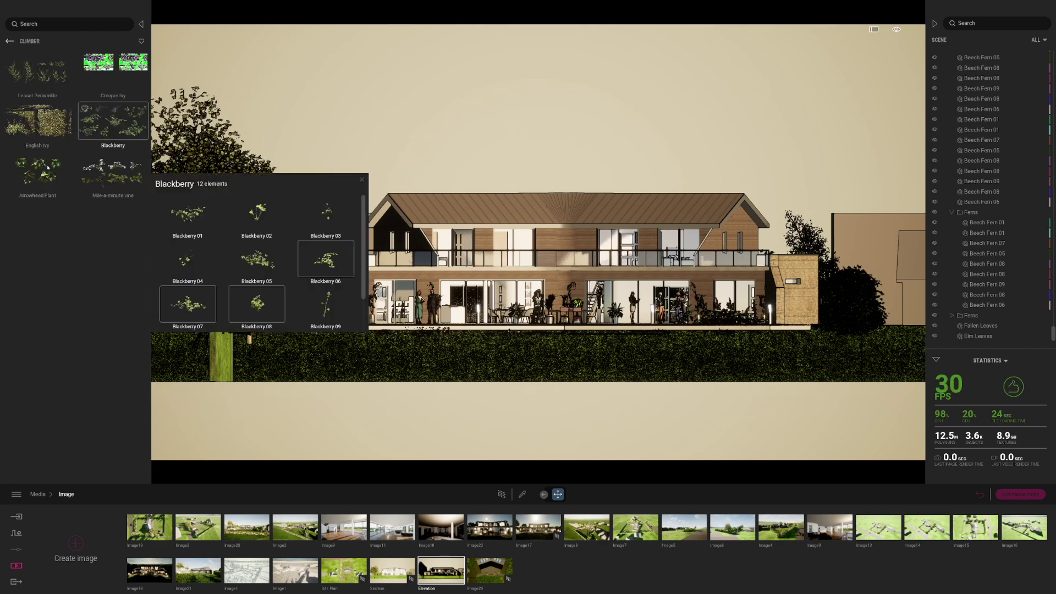
mouse_move(113, 181)
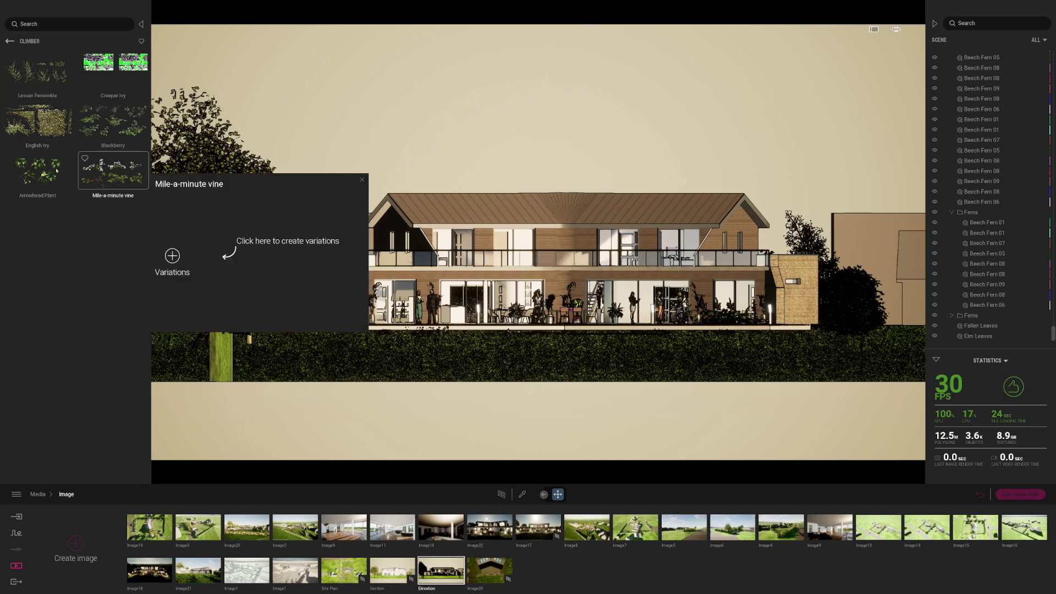
mouse_move(36, 78)
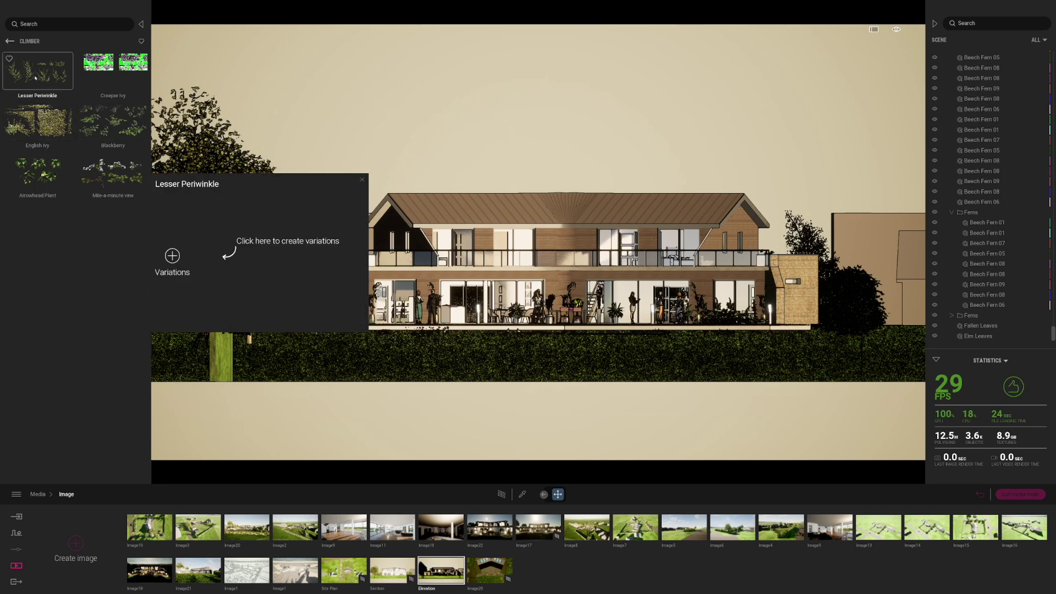
Browse the ground cover plants in a widened asset library and turn the Path Tracer back on for the elevation
left_click(9, 41)
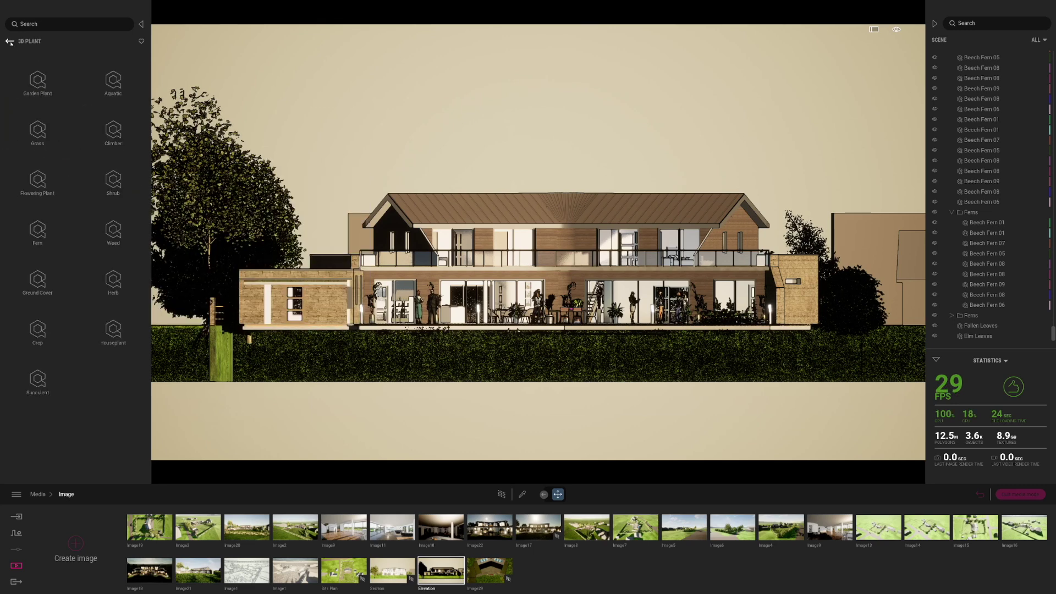
left_click(40, 286)
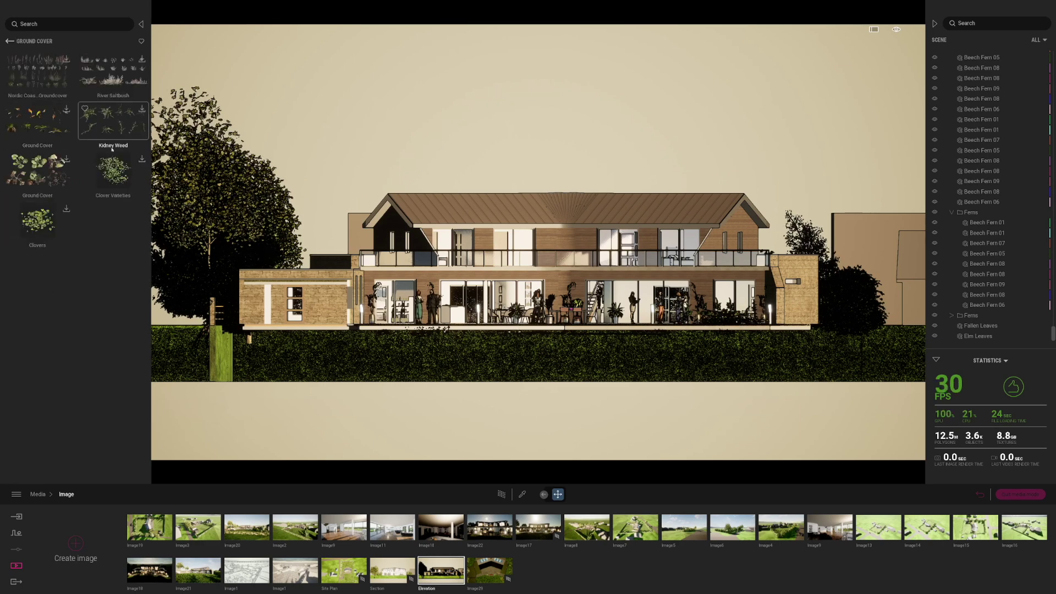
left_click_drag(151, 138, 302, 132)
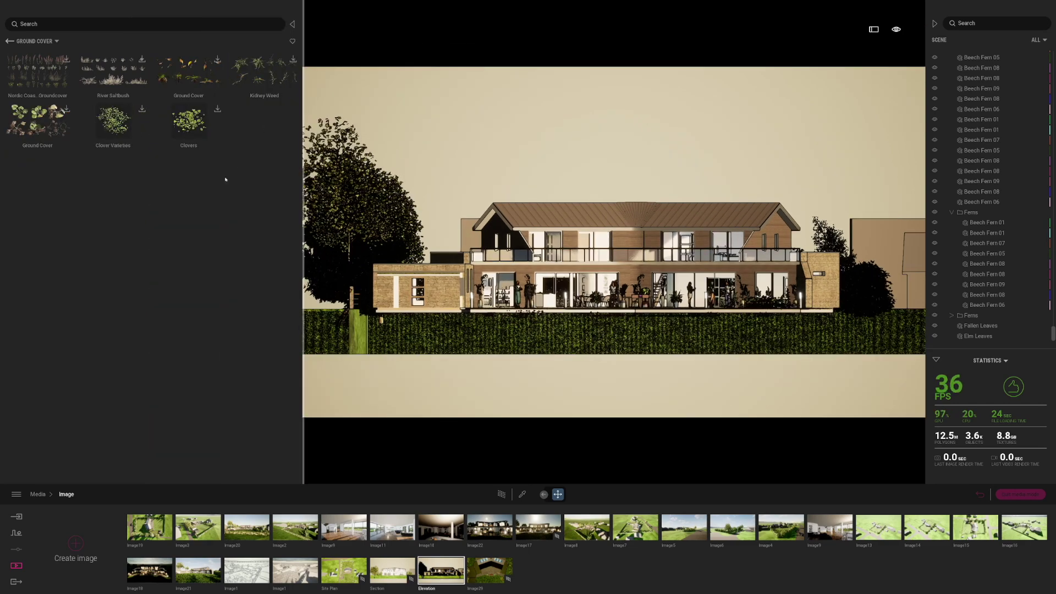
left_click(502, 494)
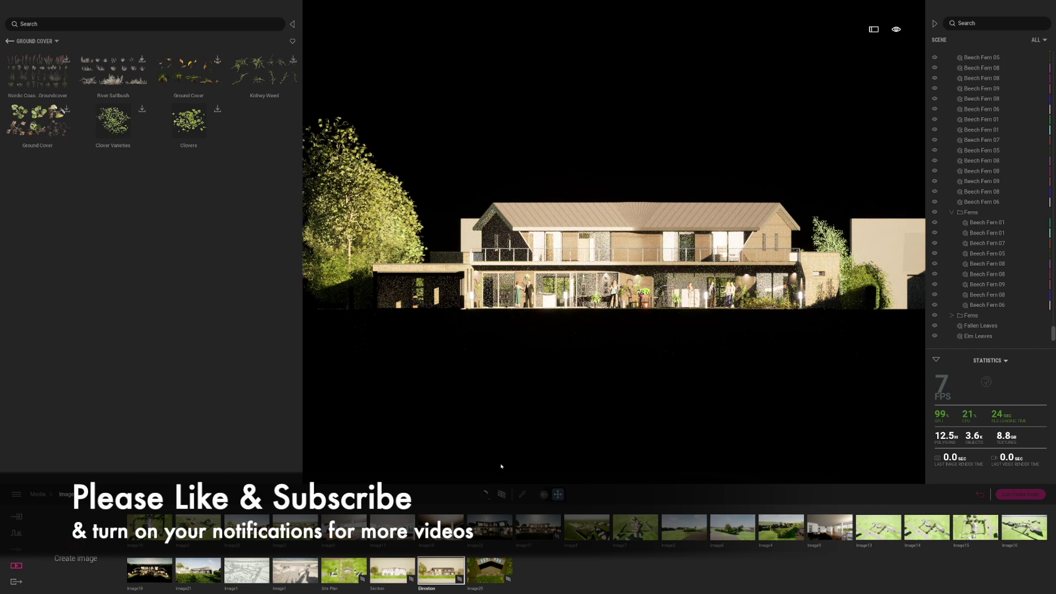